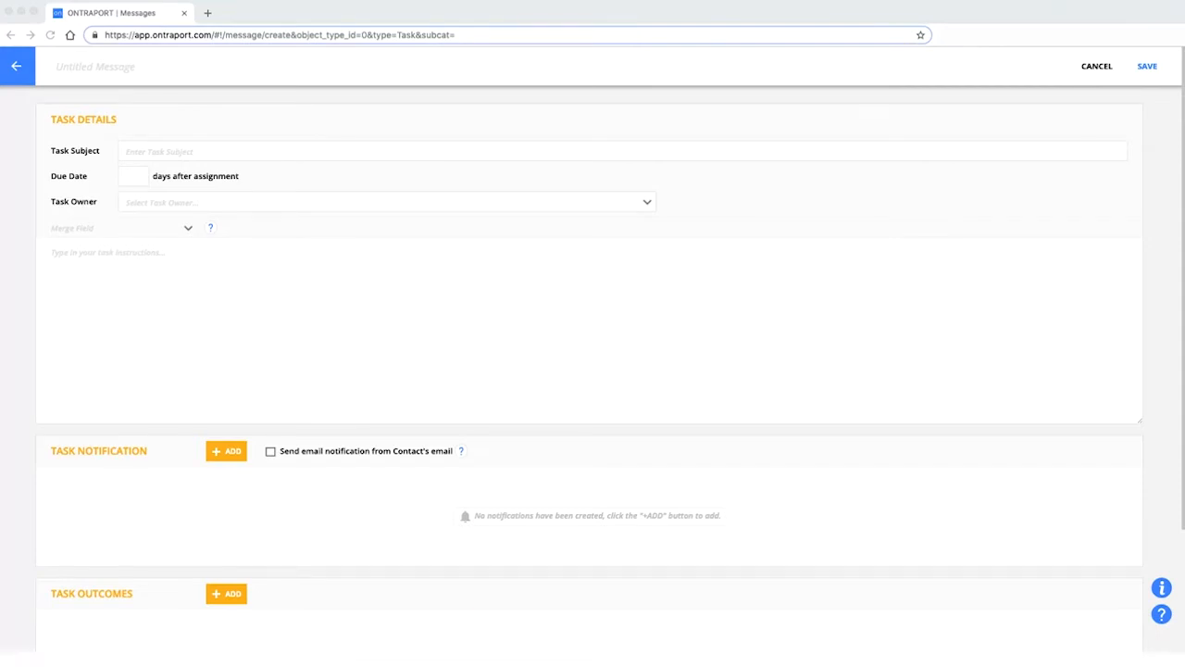
# Start a new task message with the subject 'New lead: Call this person now'.
pyautogui.click(246, 151)
pyautogui.click(18, 67)
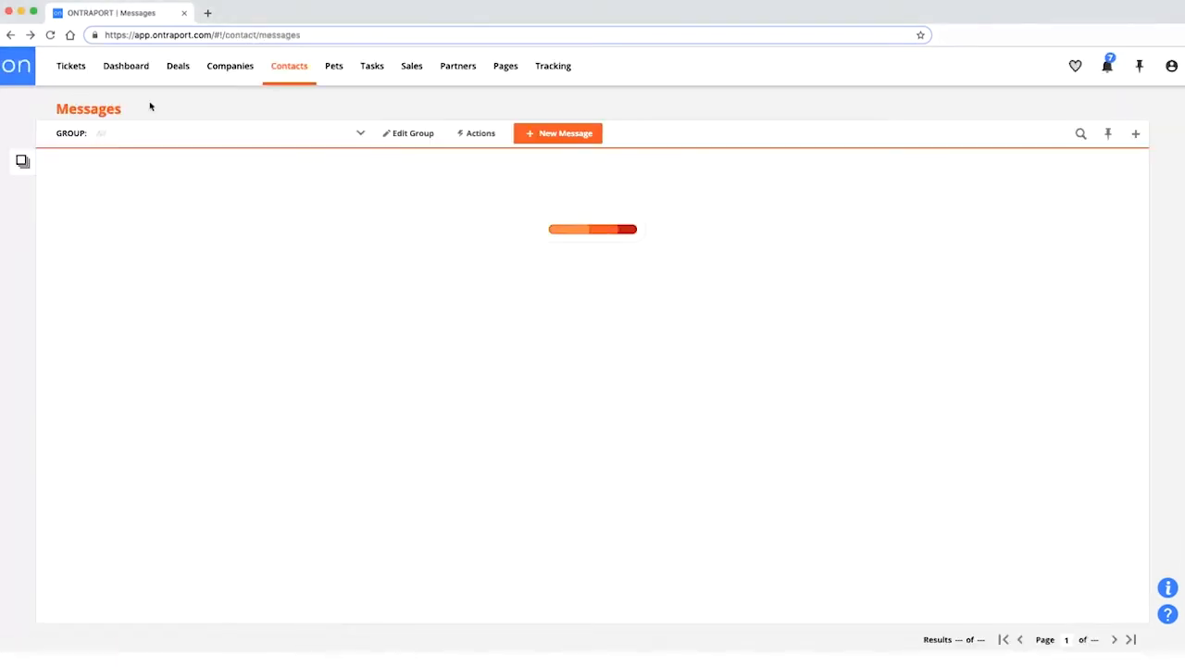
pyautogui.moveTo(289, 66)
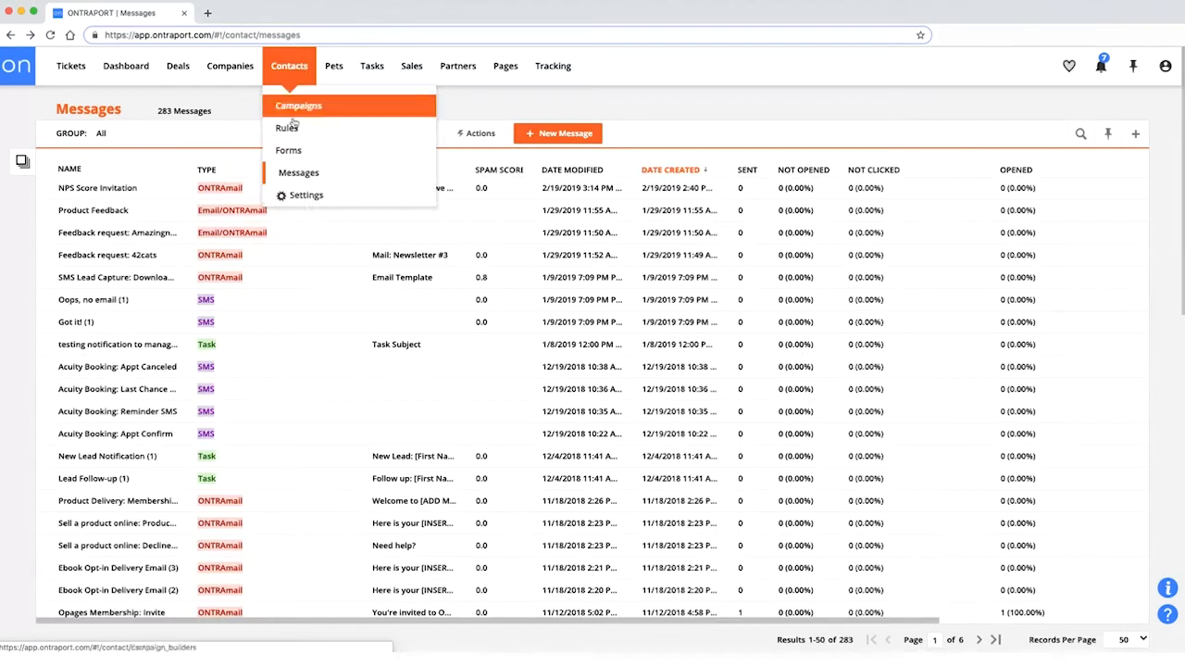
pyautogui.click(567, 137)
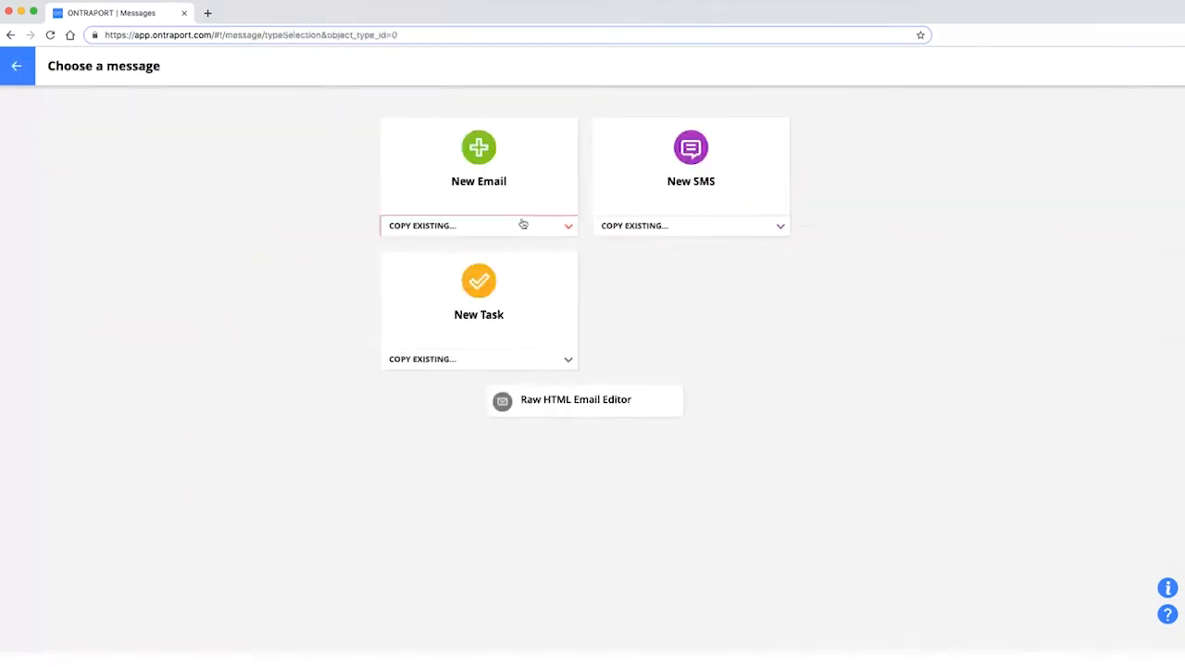
pyautogui.click(476, 305)
pyautogui.click(241, 151)
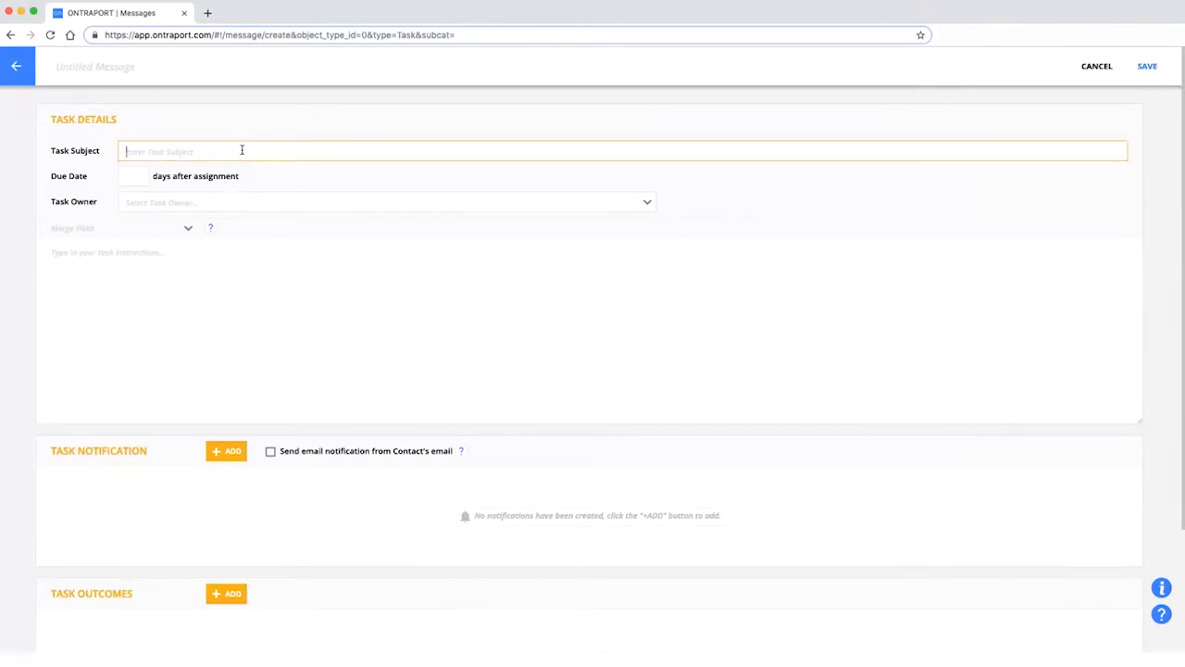
pyautogui.write('New lead: Call this person now!')
# Insert First Name and Last Name merge fields in the body and paste them over 'this person' in the subject.
pyautogui.click(126, 231)
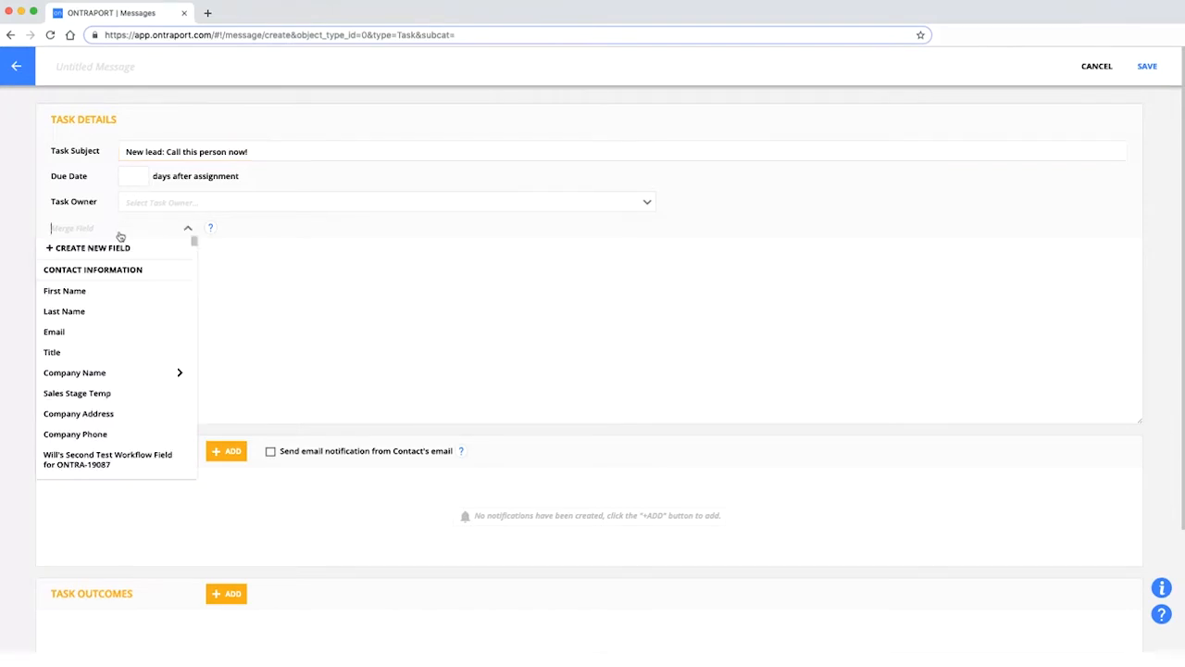
pyautogui.click(109, 290)
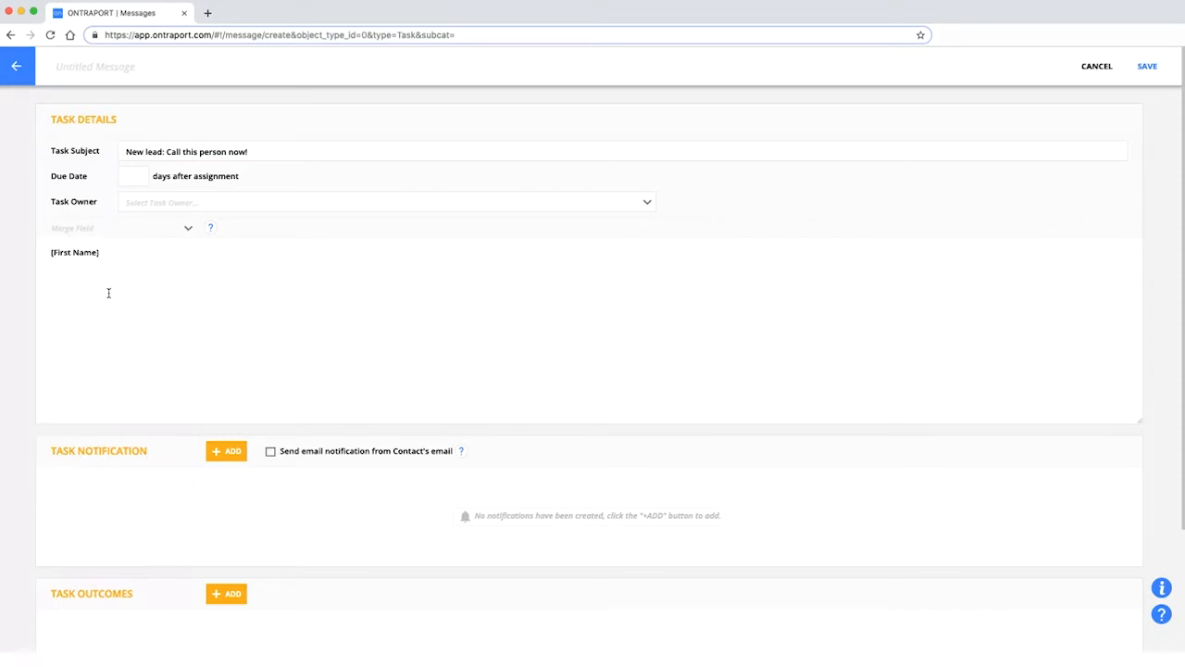
pyautogui.click(127, 240)
pyautogui.click(105, 309)
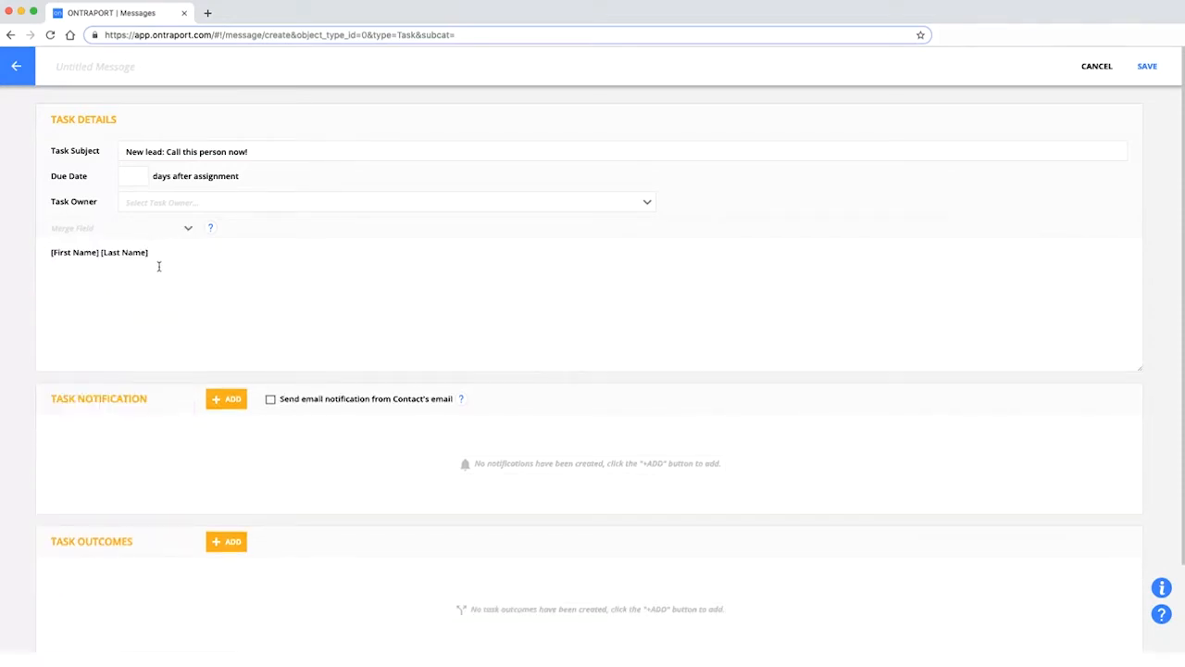
pyautogui.moveTo(149, 252); pyautogui.dragTo(18, 257)
pyautogui.hotkey('ctrl', 'c')
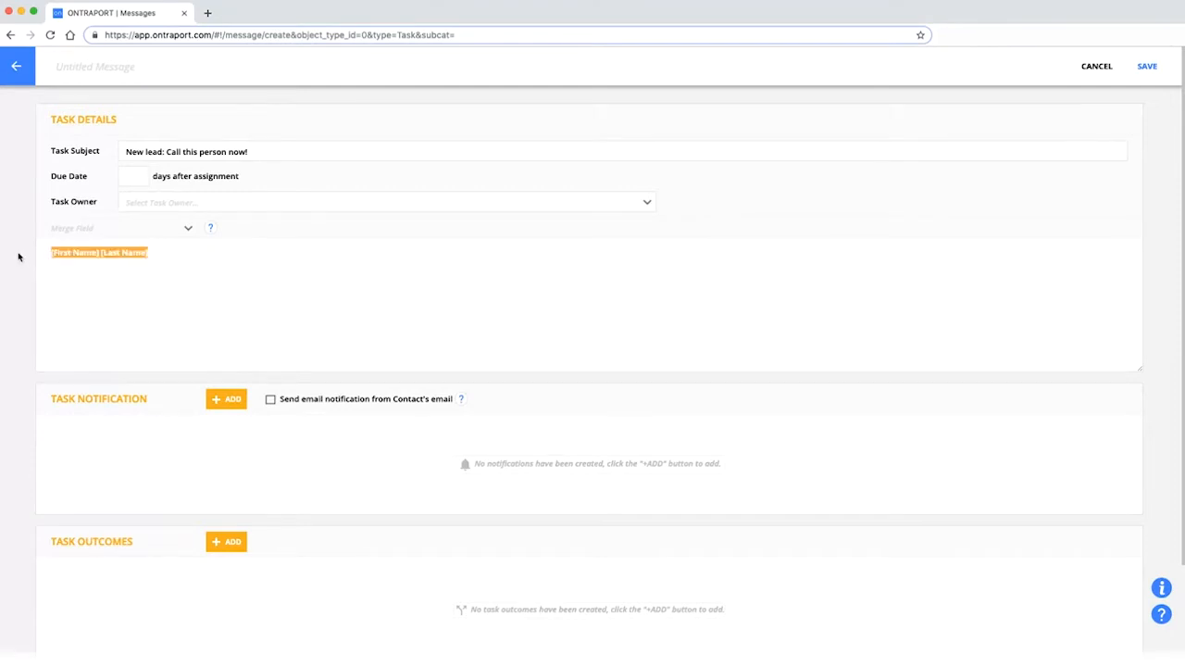
pyautogui.moveTo(182, 152); pyautogui.dragTo(223, 153)
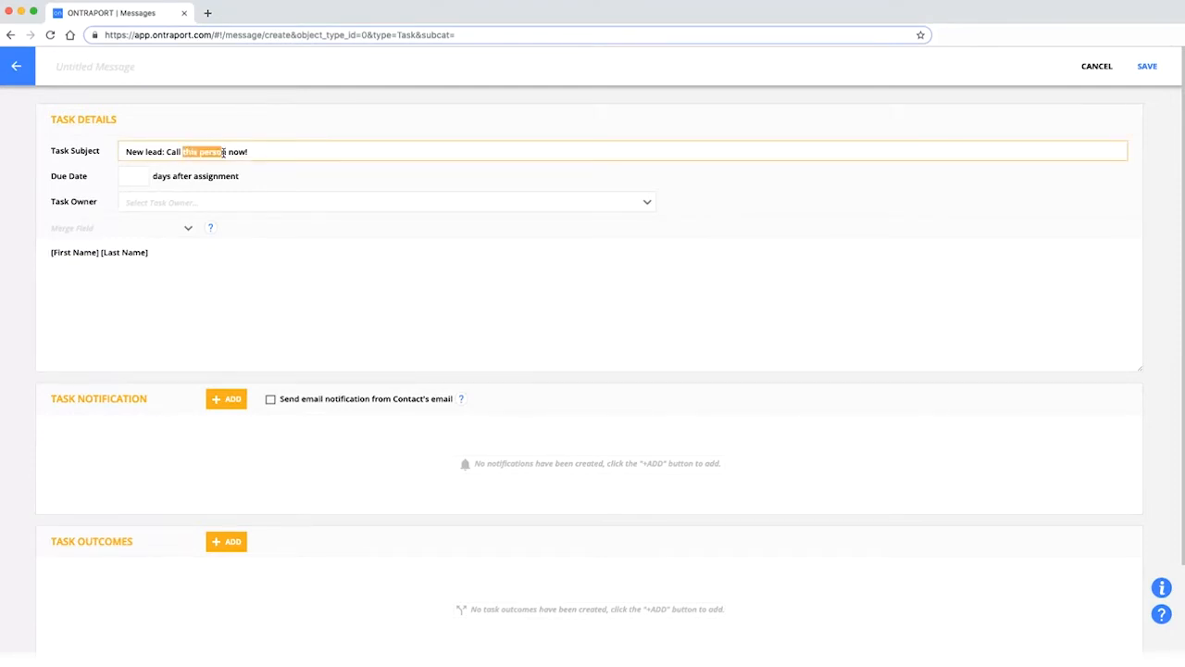
pyautogui.hotkey('ctrl', 'v')
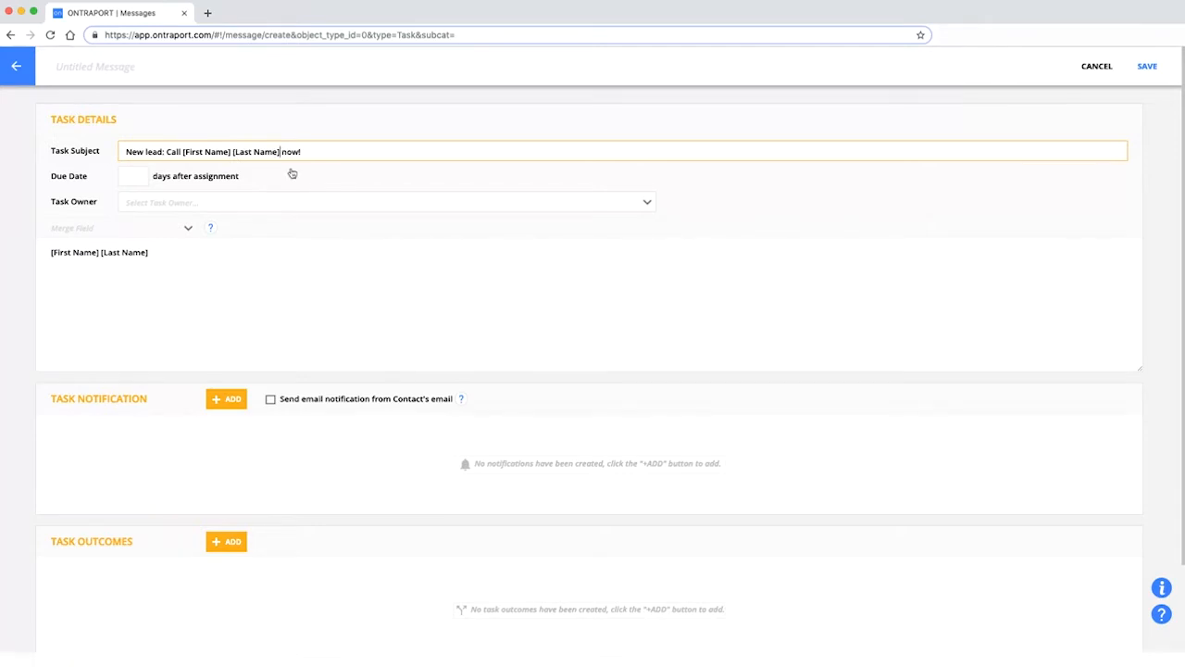
# Set the task's Due Date to 1 day after assignment.
pyautogui.click(137, 177)
pyautogui.write('0')
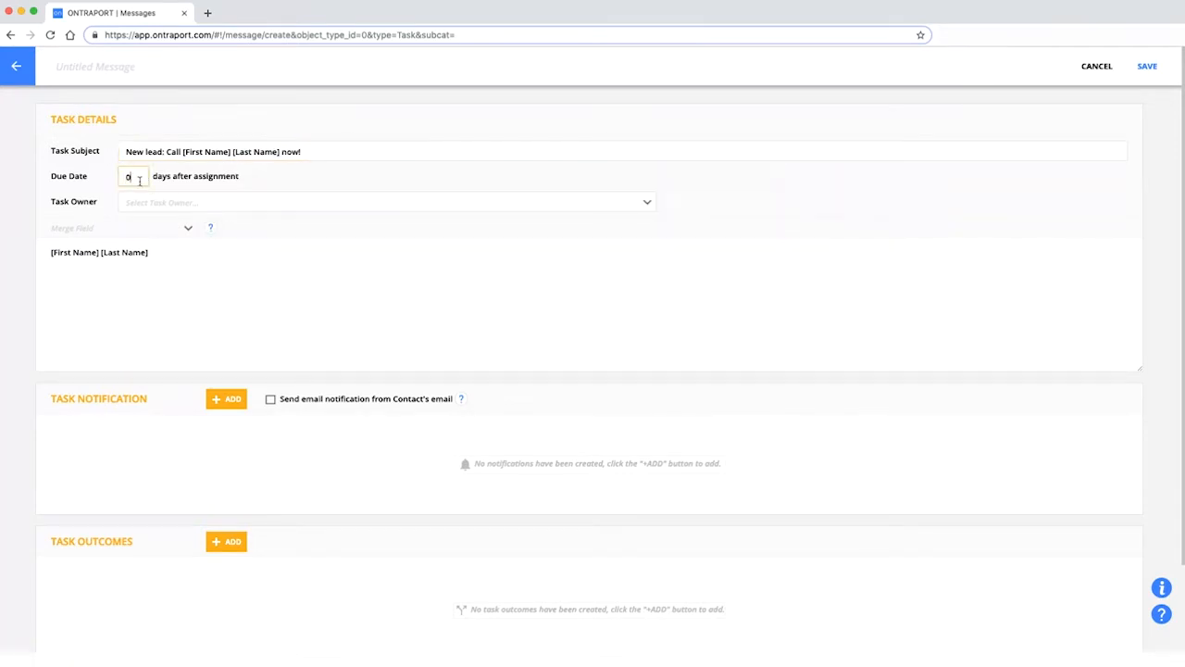
pyautogui.click(166, 206)
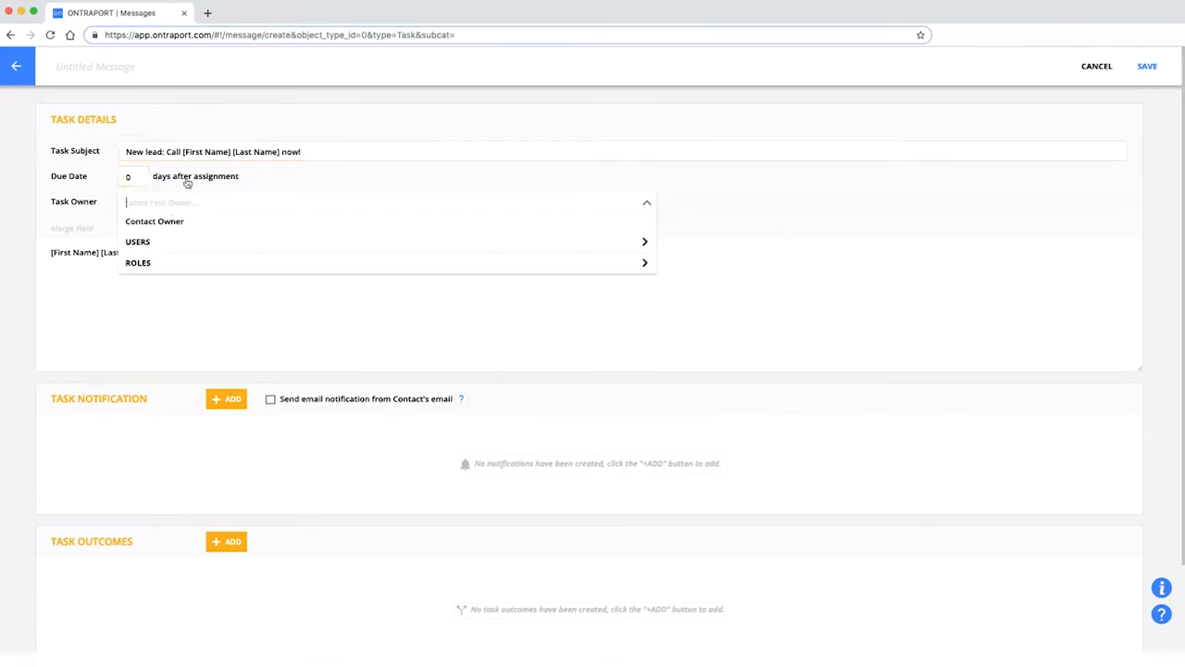
pyautogui.click(83, 185)
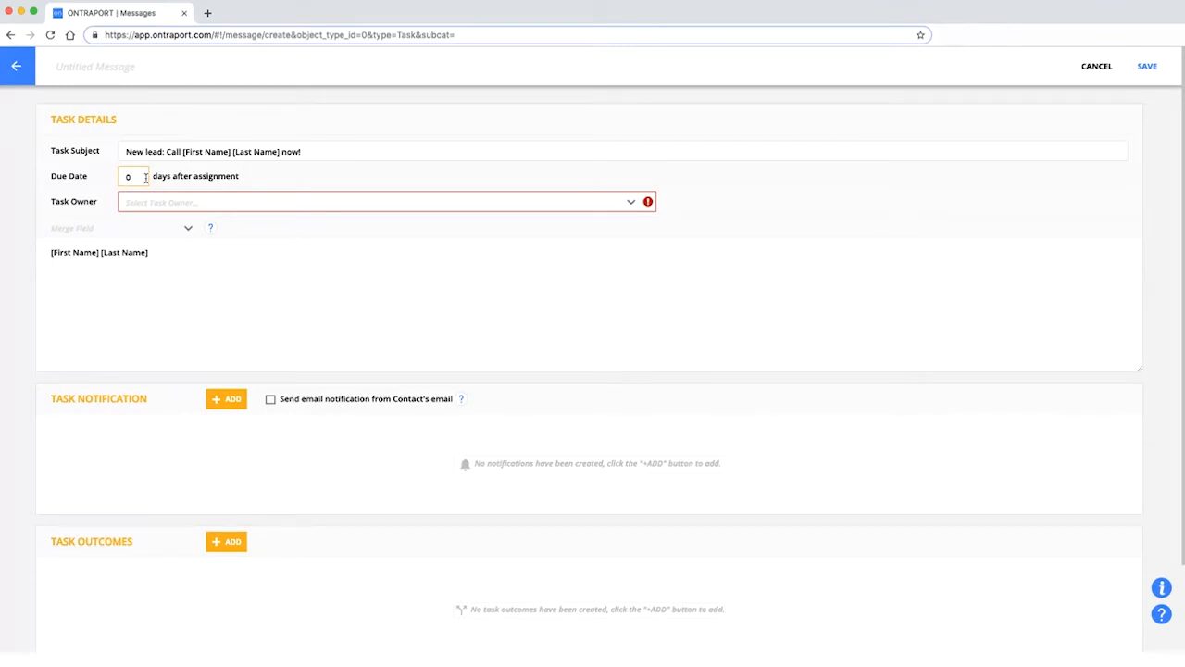
pyautogui.press('BackSpace')
pyautogui.write('1')
pyautogui.click(193, 207)
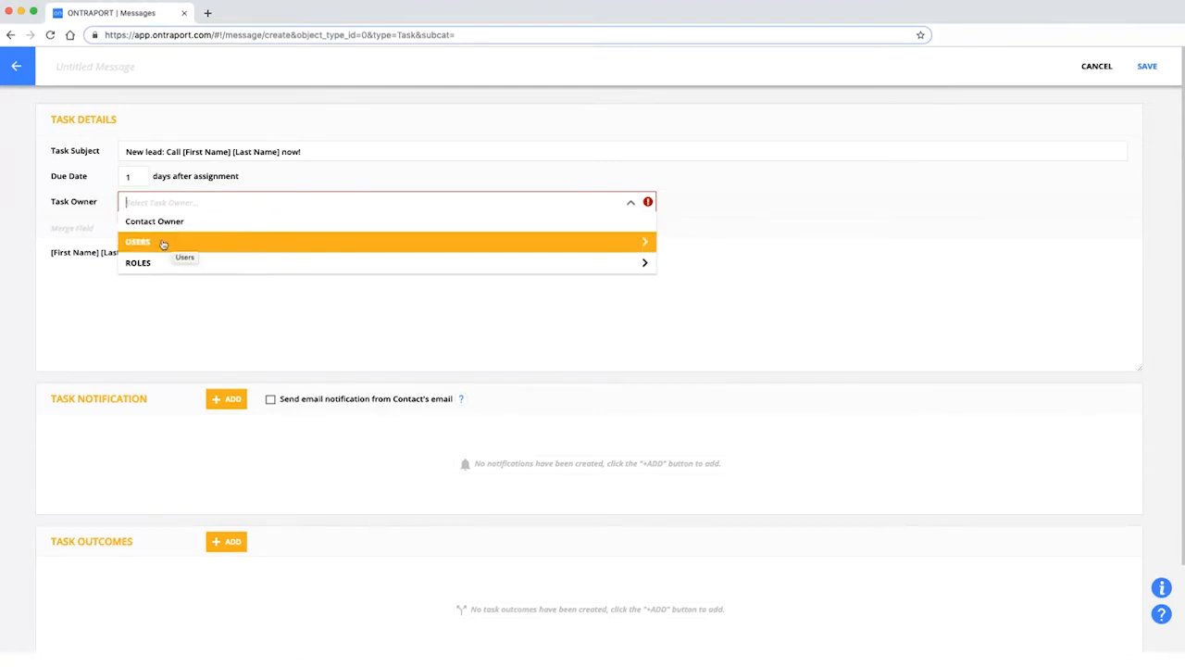
# Choose the Sales role under ROLES as the task owner.
pyautogui.click(223, 243)
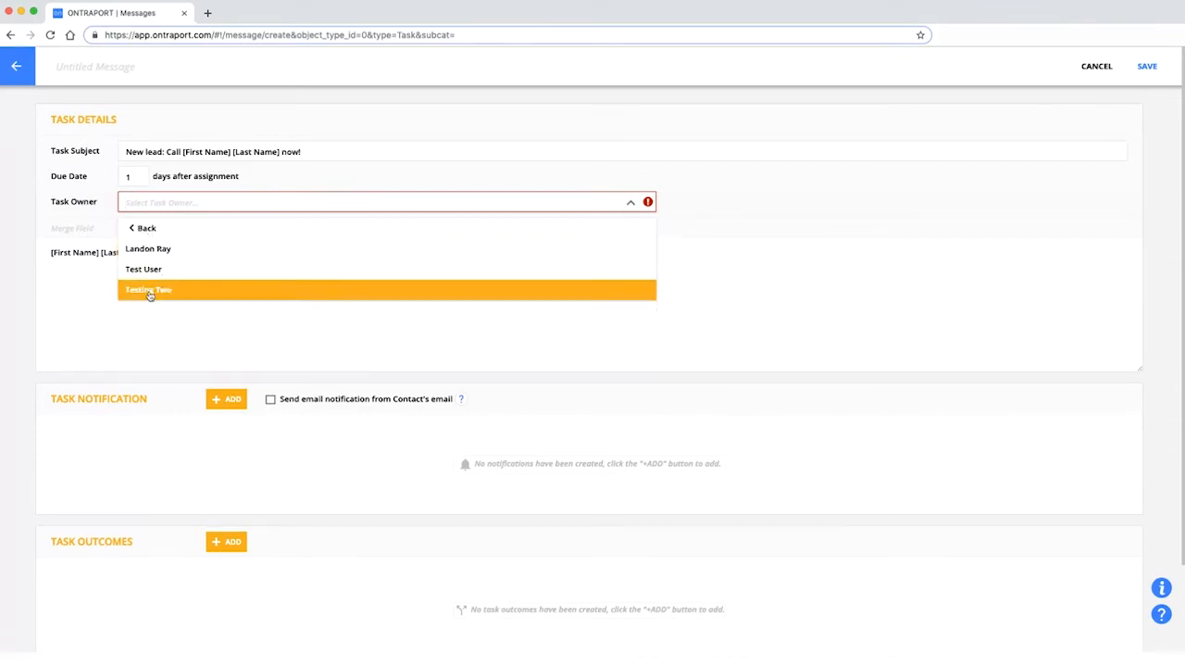
pyautogui.click(143, 226)
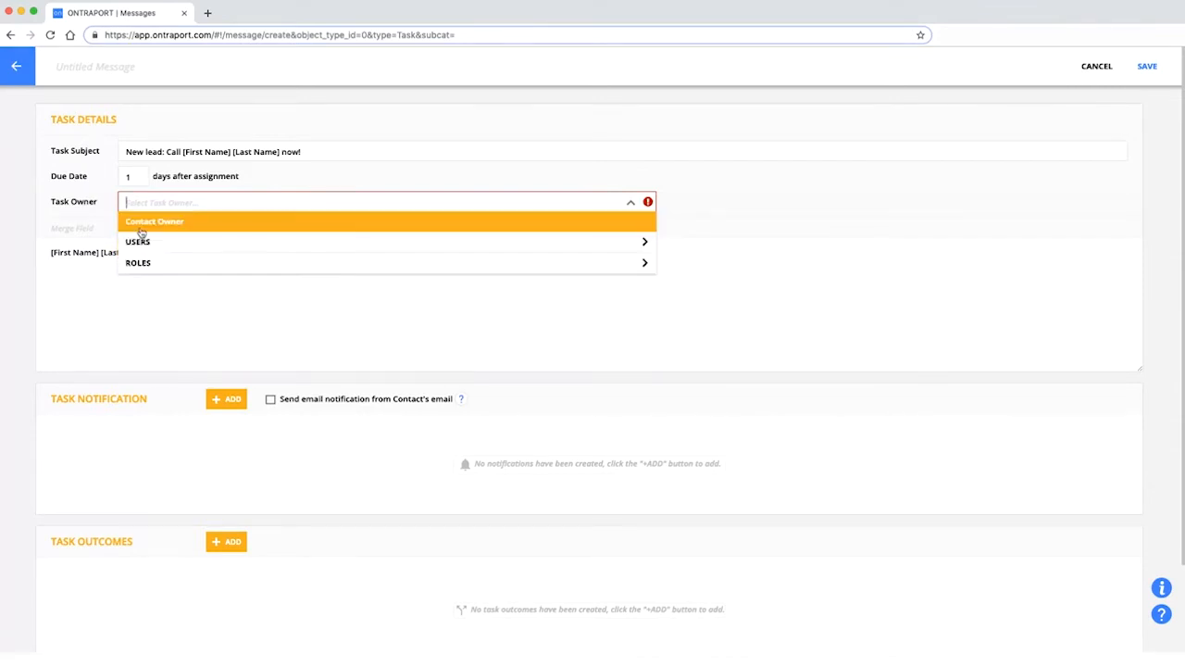
pyautogui.click(175, 268)
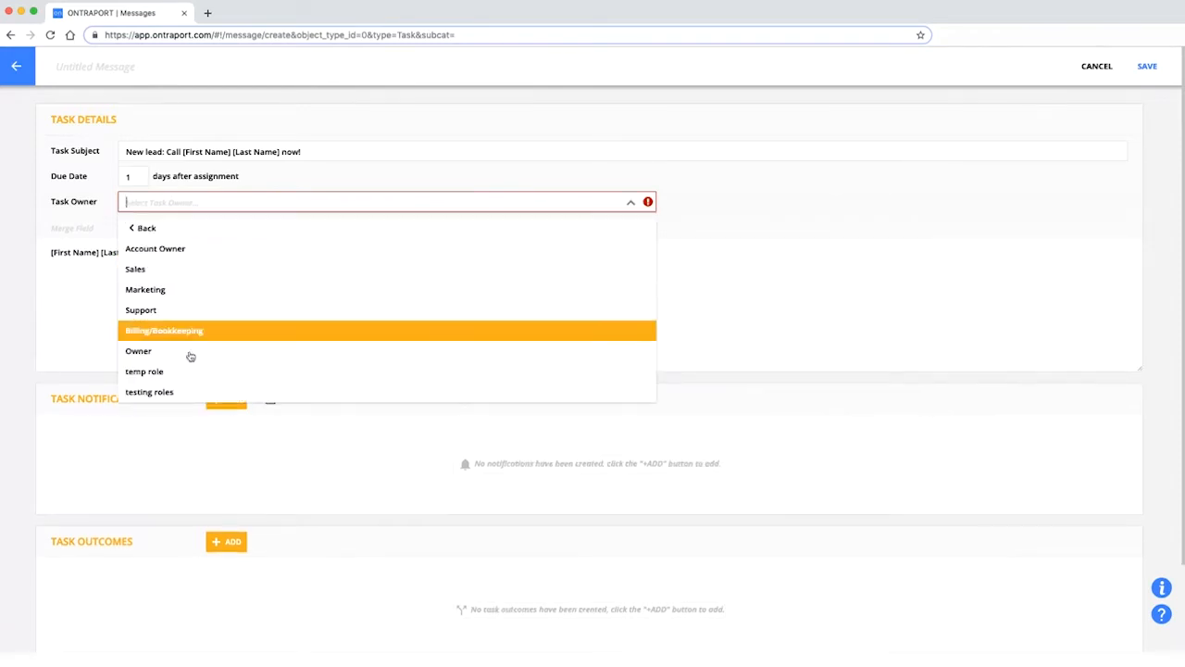
pyautogui.click(184, 272)
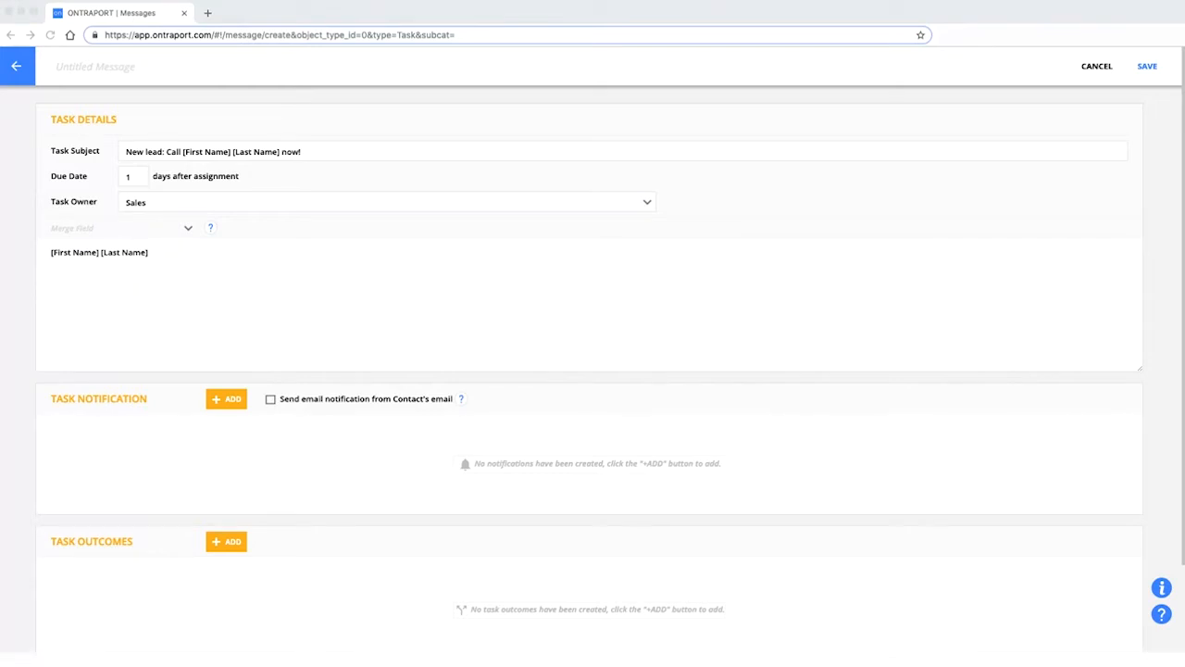
# Write 'Please call [First Name] [Last Name] at' in the body, adding the Company Phone merge field.
pyautogui.click(74, 261)
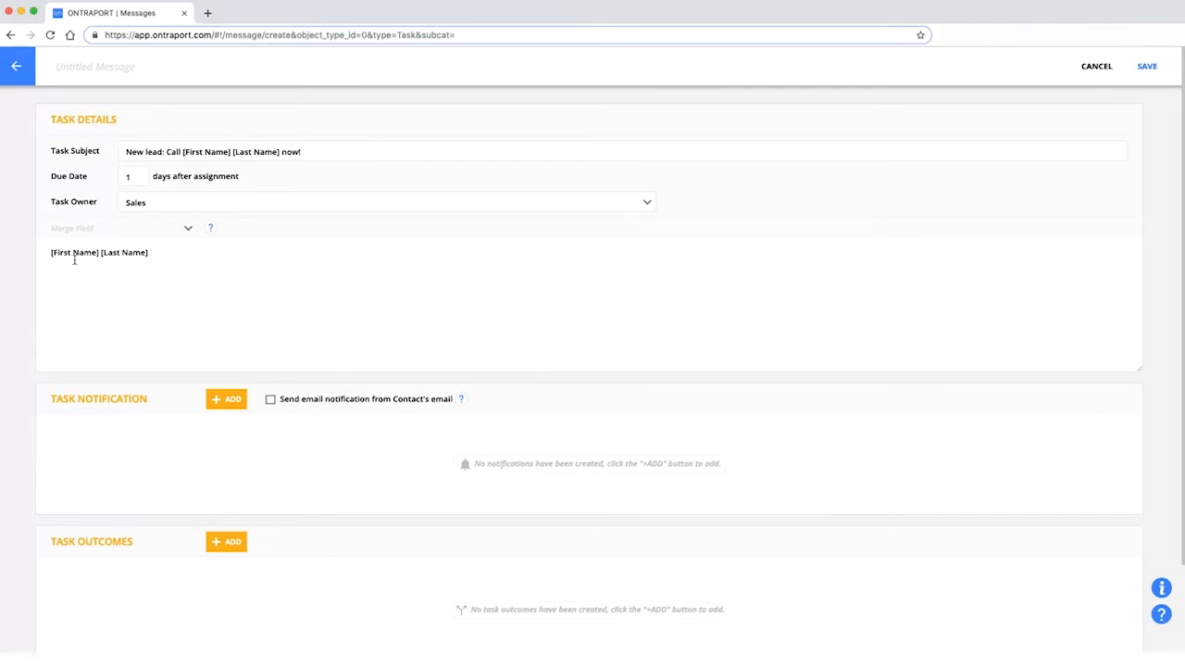
pyautogui.write('Please call [First')
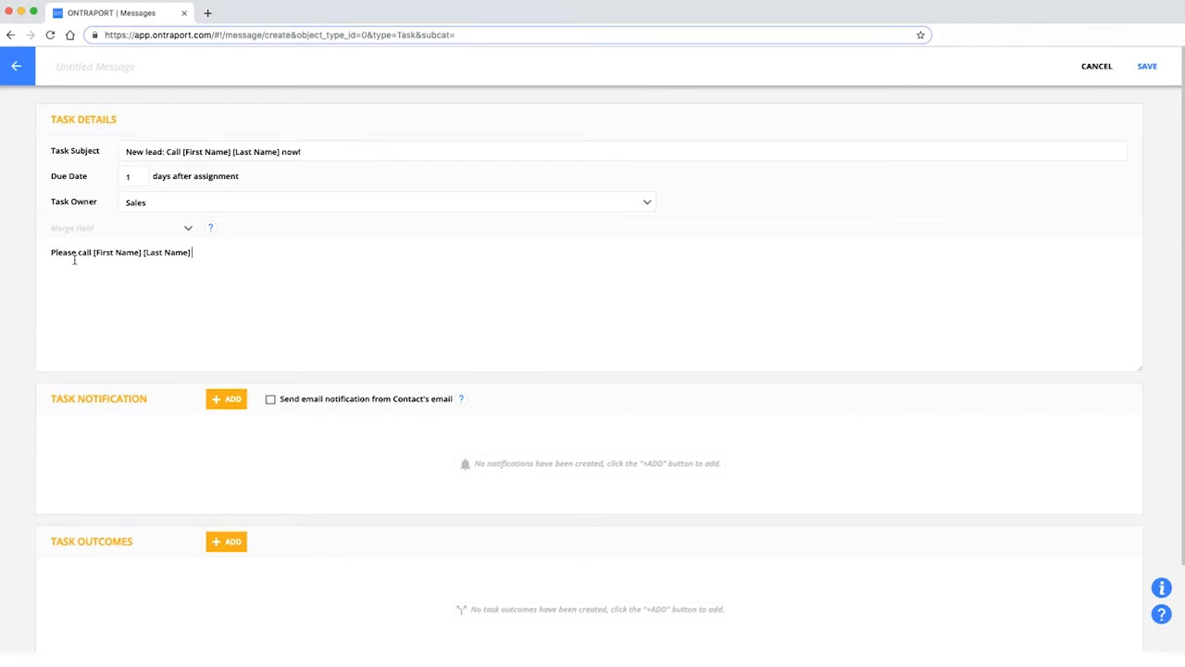
pyautogui.write(' Name] [Last')
pyautogui.click(87, 231)
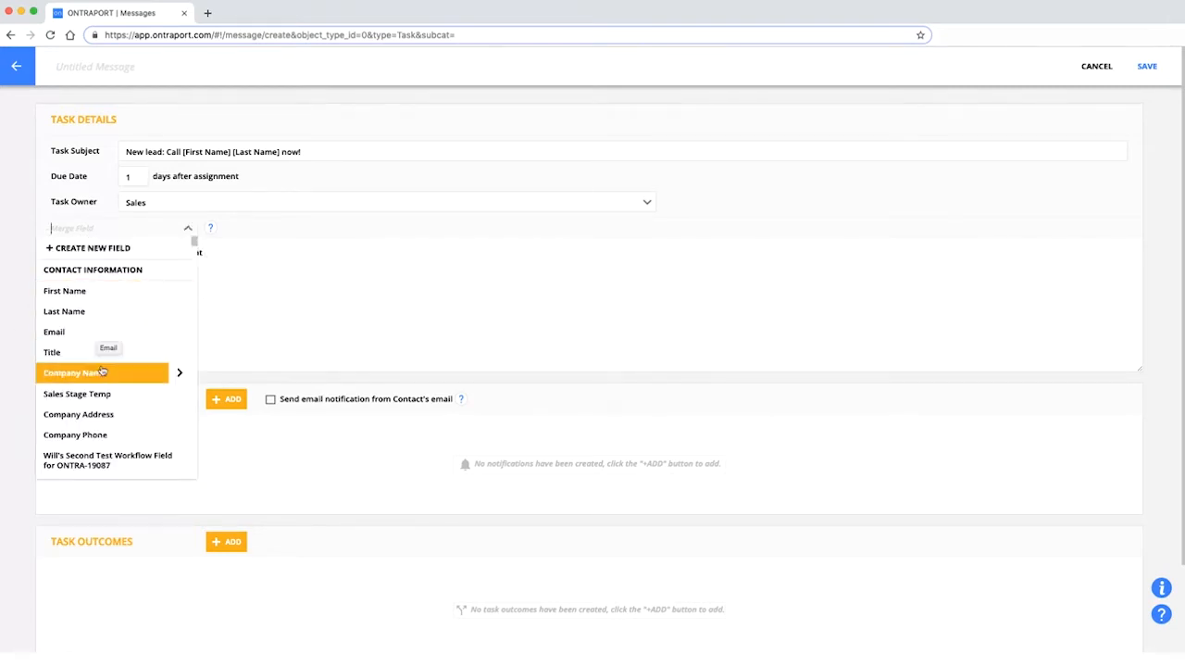
pyautogui.click(92, 434)
# Add a new line 'Check out their site at [Website].' using the Website merge field.
pyautogui.click(299, 257)
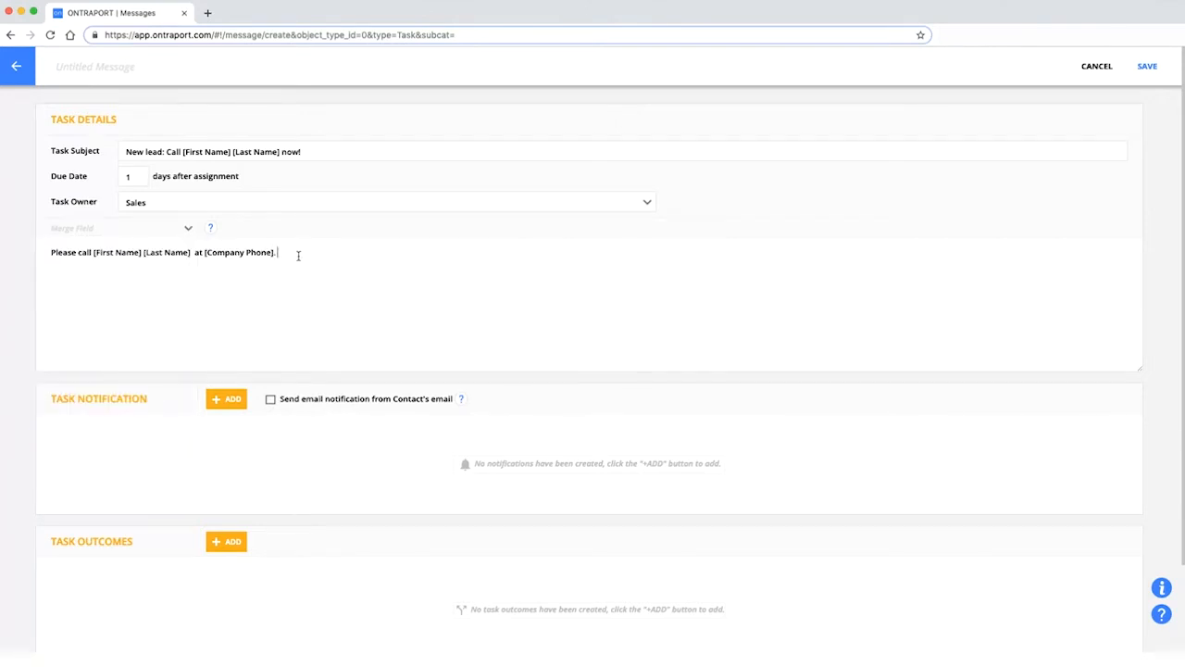
pyautogui.press('Return')
pyautogui.press('Return')
pyautogui.write('Check out their site at')
pyautogui.click(120, 231)
pyautogui.write('web')
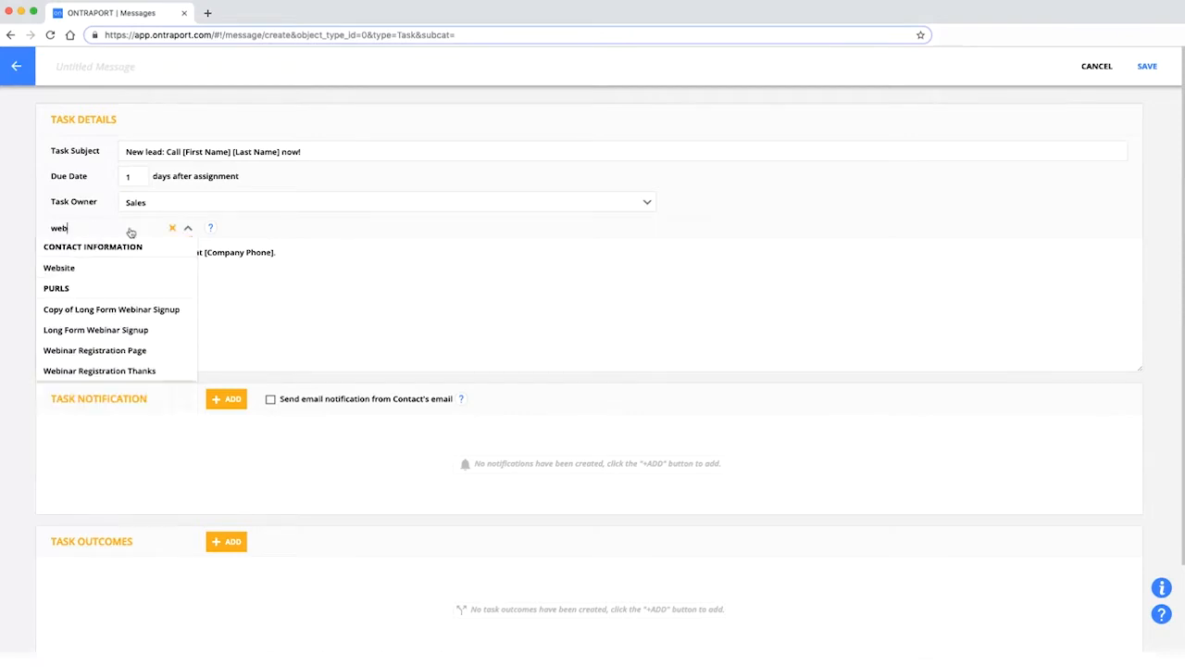
pyautogui.click(100, 265)
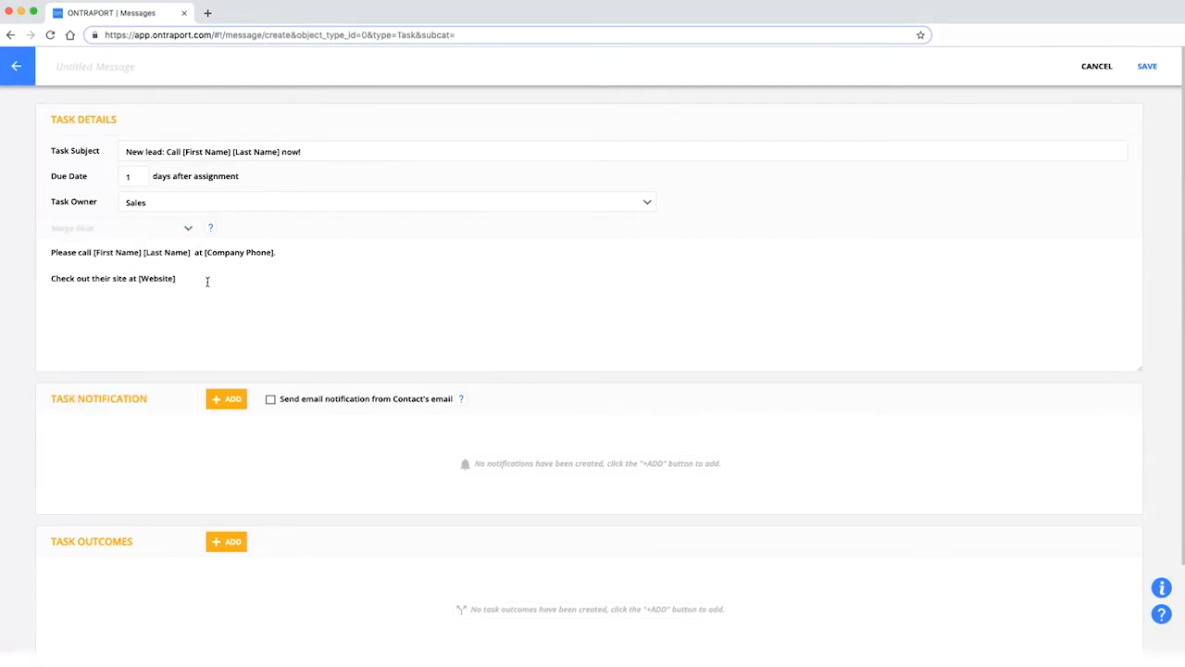
pyautogui.write('.')
pyautogui.scroll(-3, 206, 285)
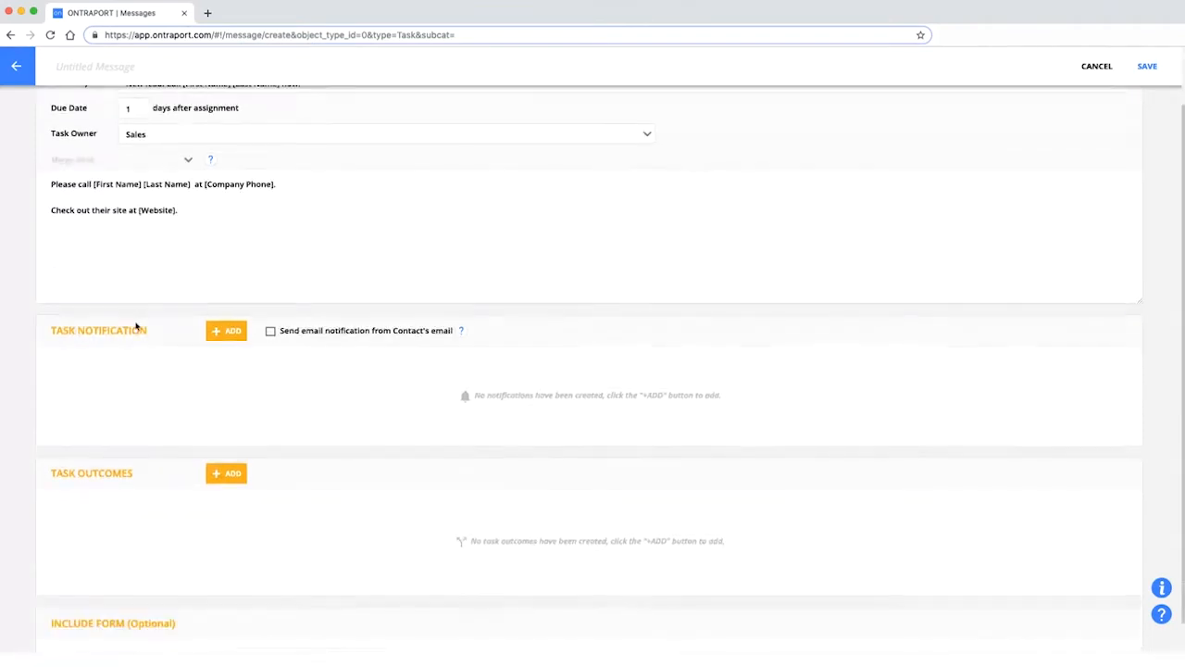
pyautogui.scroll(-2, 293, 315)
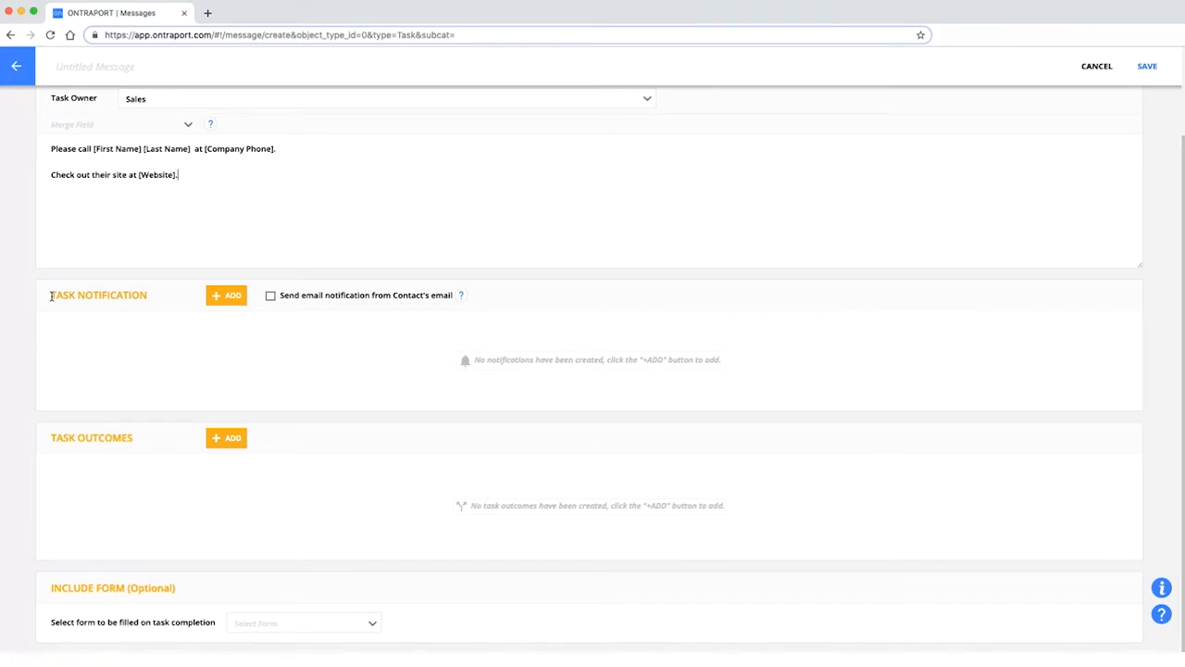
# Add a task notification addressed to the Task Assignee.
pyautogui.click(230, 296)
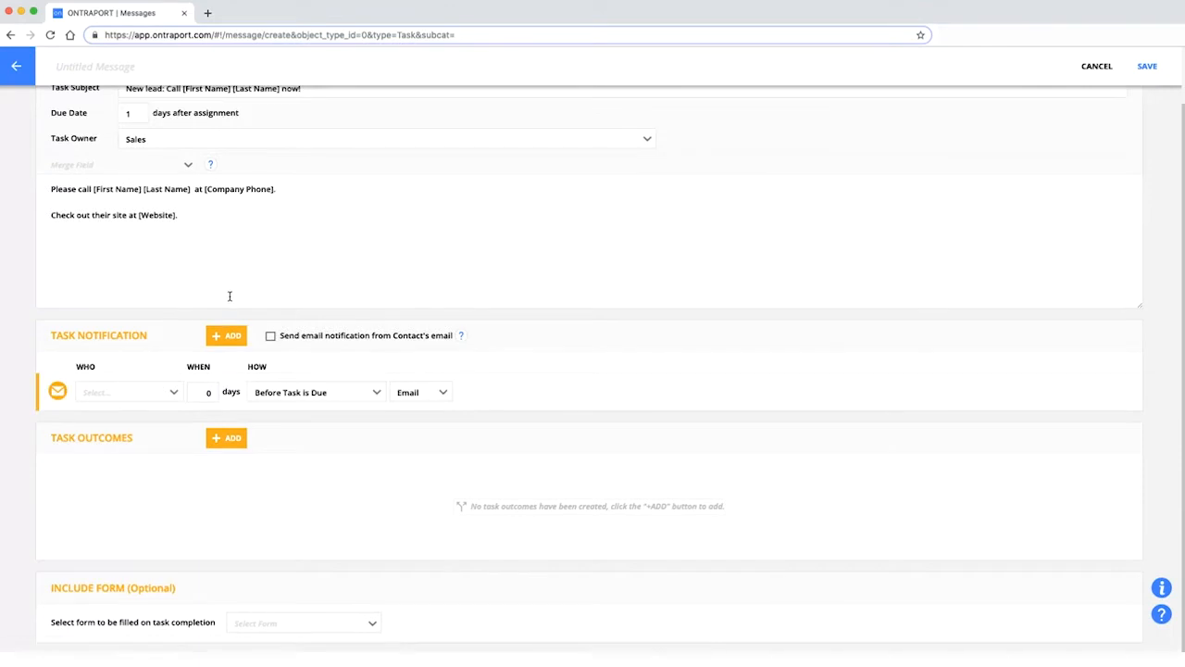
pyautogui.click(120, 396)
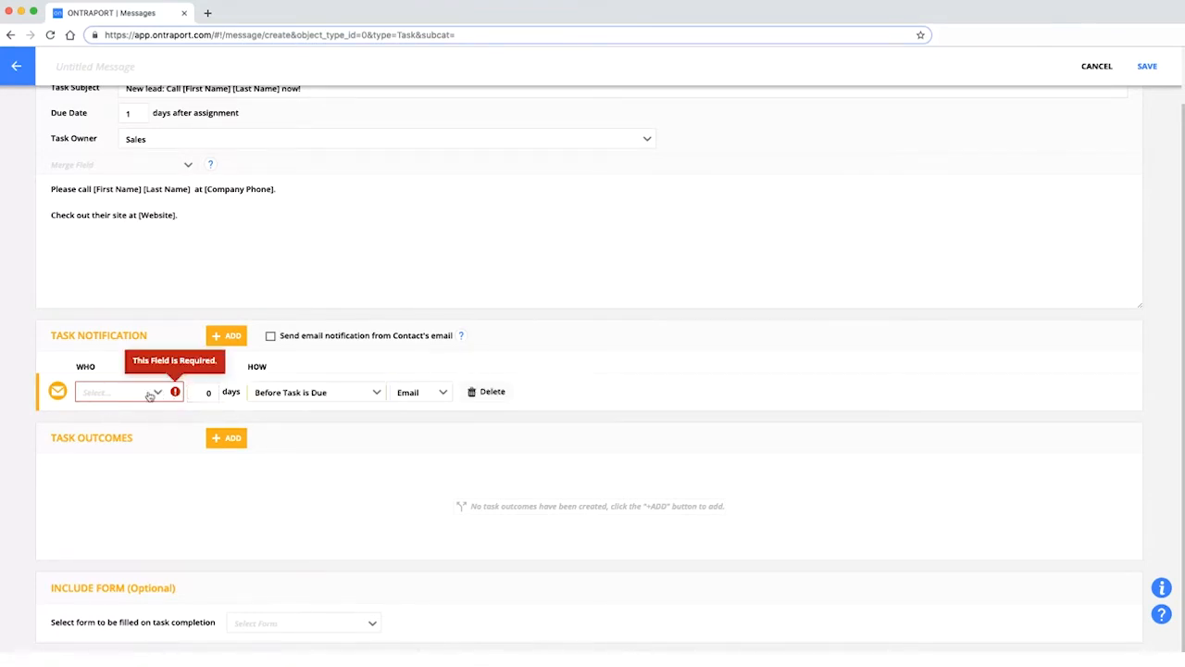
pyautogui.scroll(1, 166, 402)
pyautogui.scroll(-1, 156, 418)
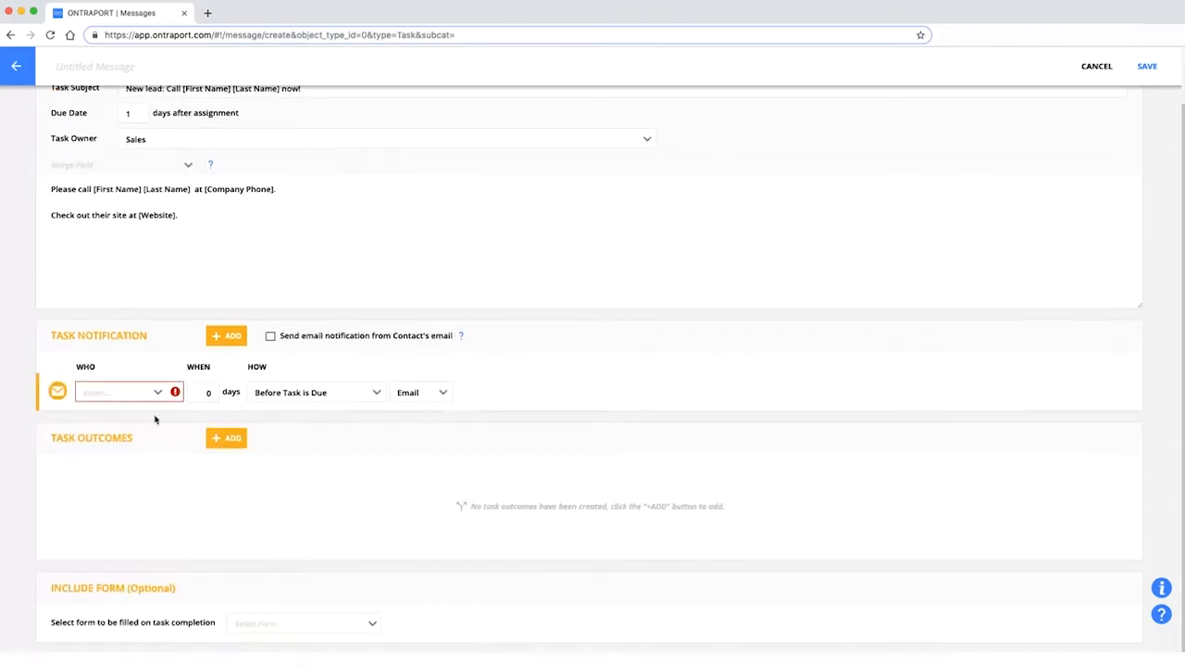
pyautogui.click(96, 397)
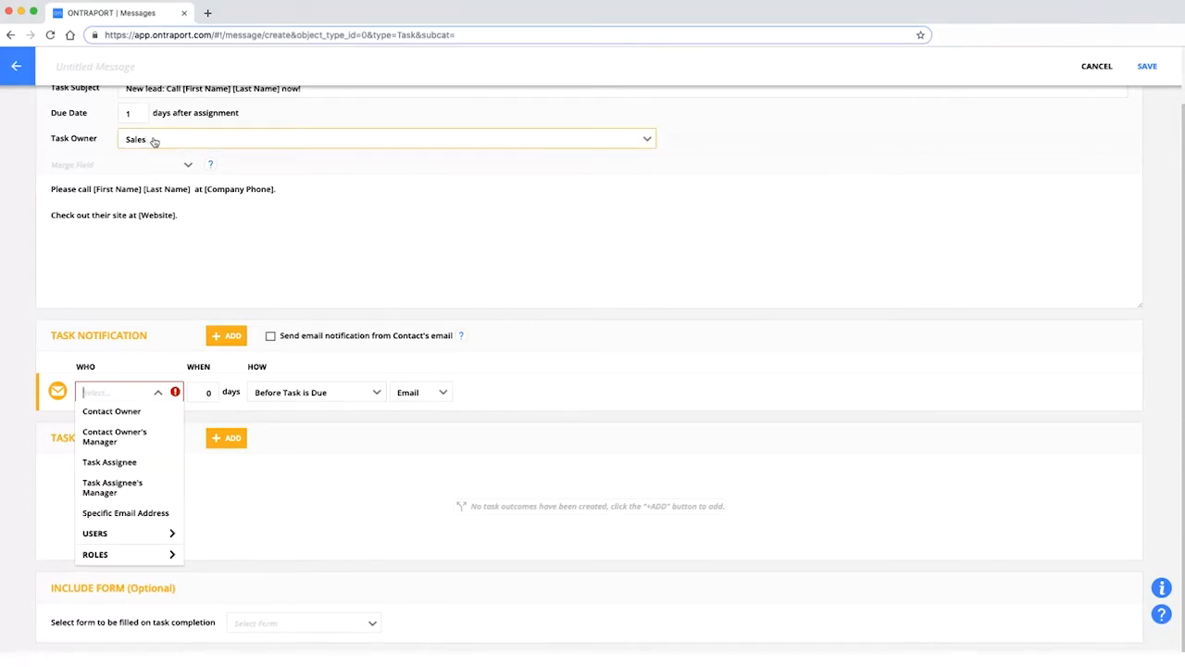
pyautogui.click(134, 472)
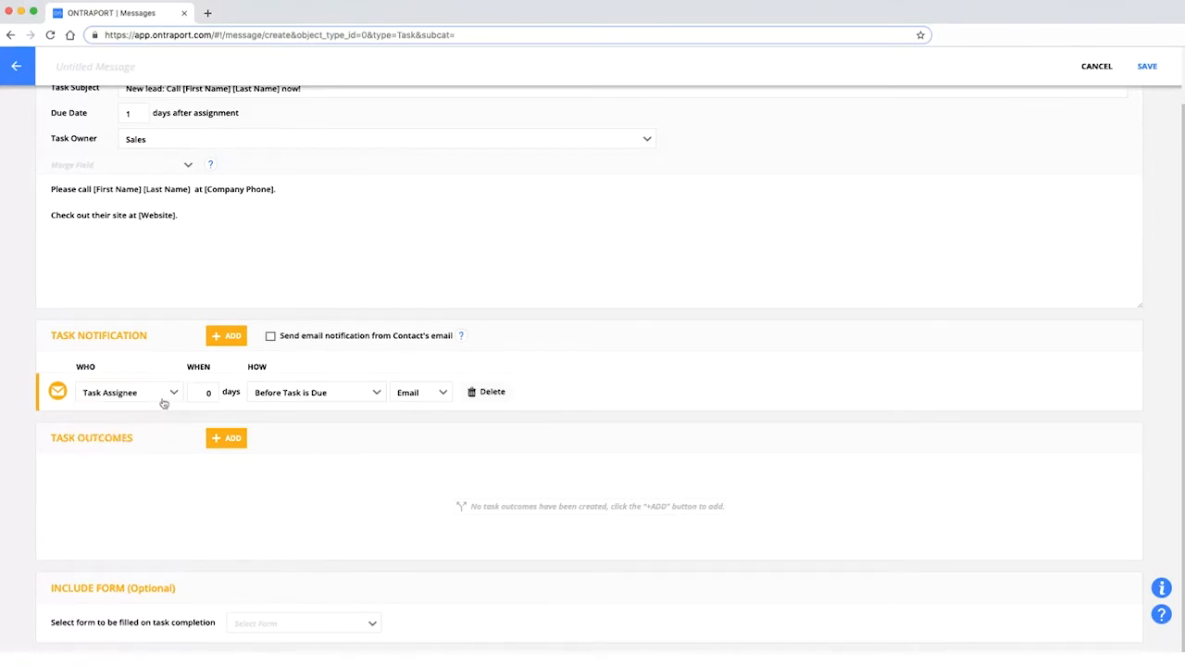
# Set the notification to fire After Task is Assigned, keeping Email as the method.
pyautogui.click(293, 393)
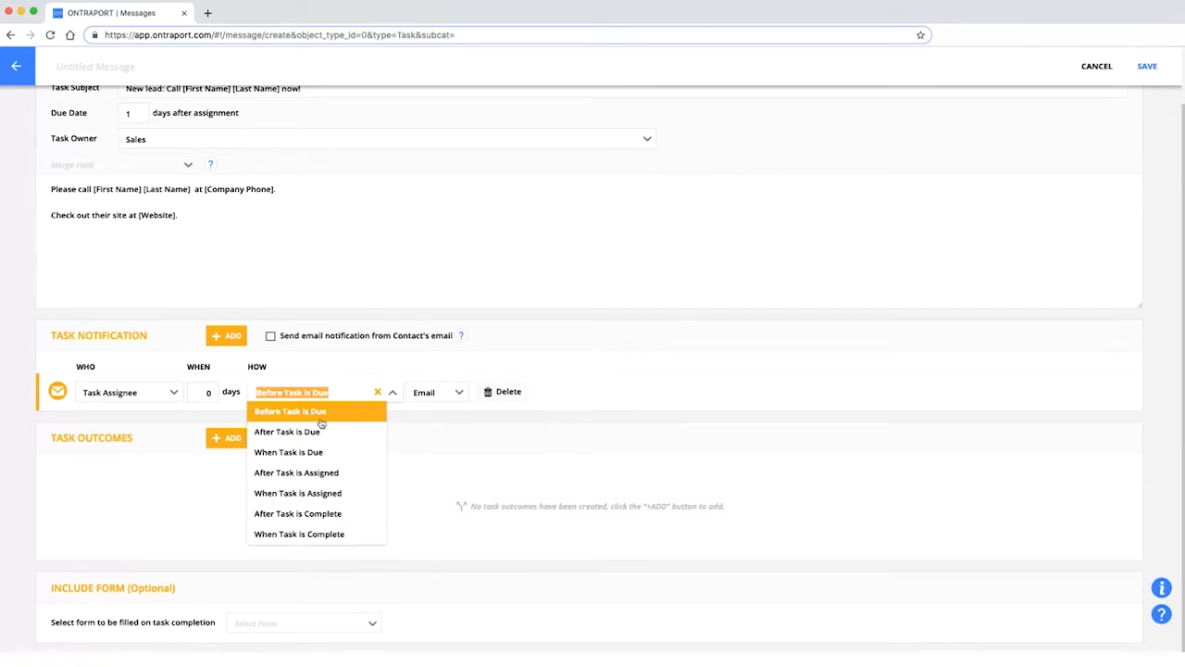
pyautogui.click(559, 405)
pyautogui.click(299, 395)
pyautogui.click(297, 474)
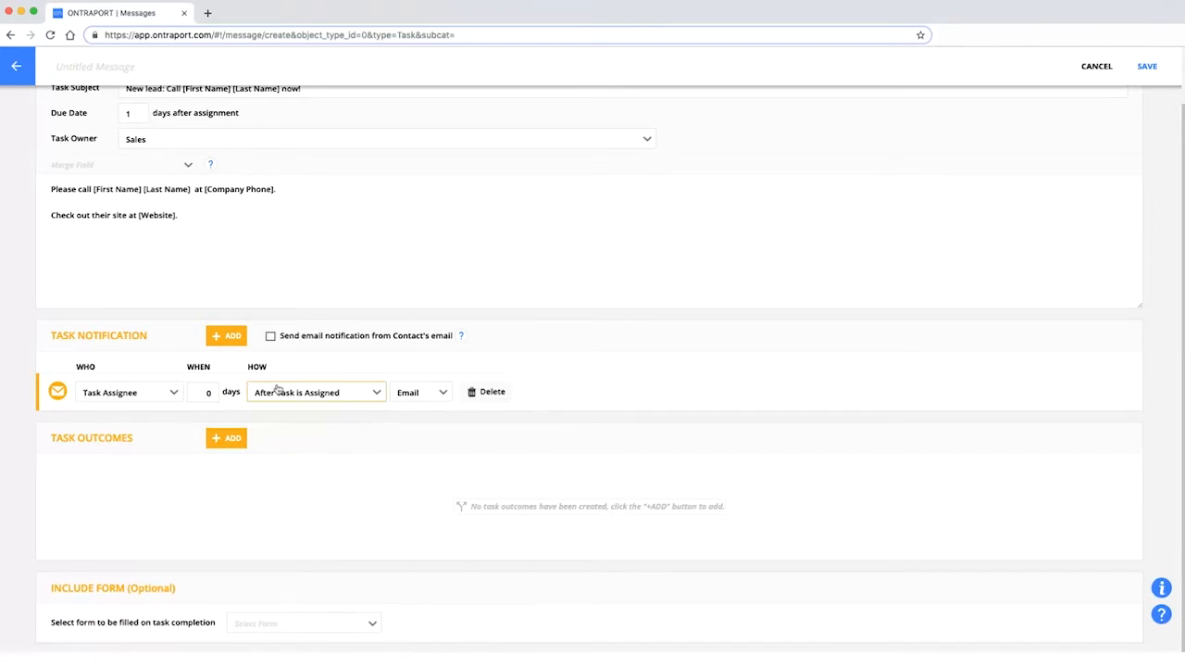
pyautogui.click(425, 397)
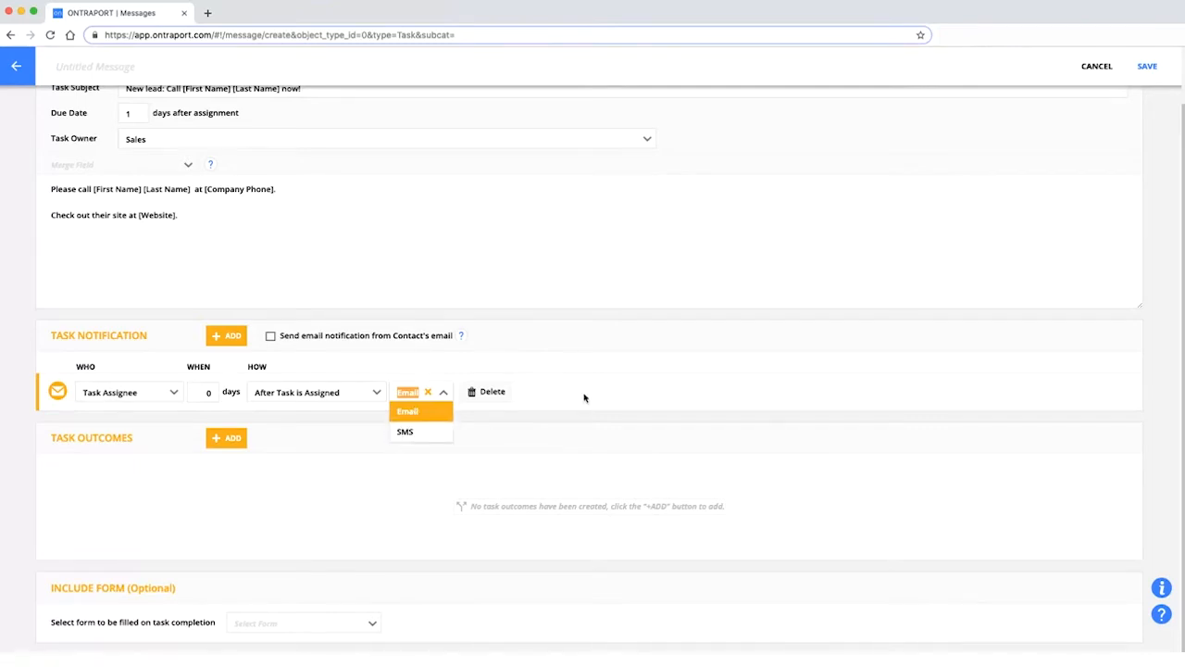
pyautogui.click(408, 394)
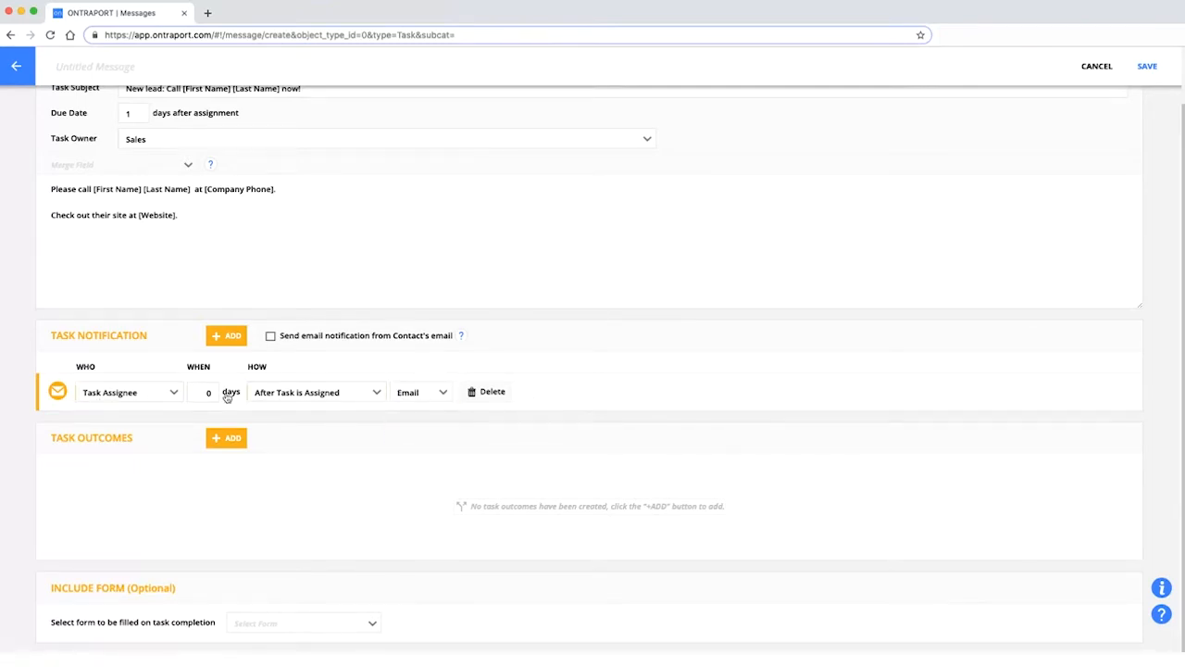
pyautogui.click(207, 228)
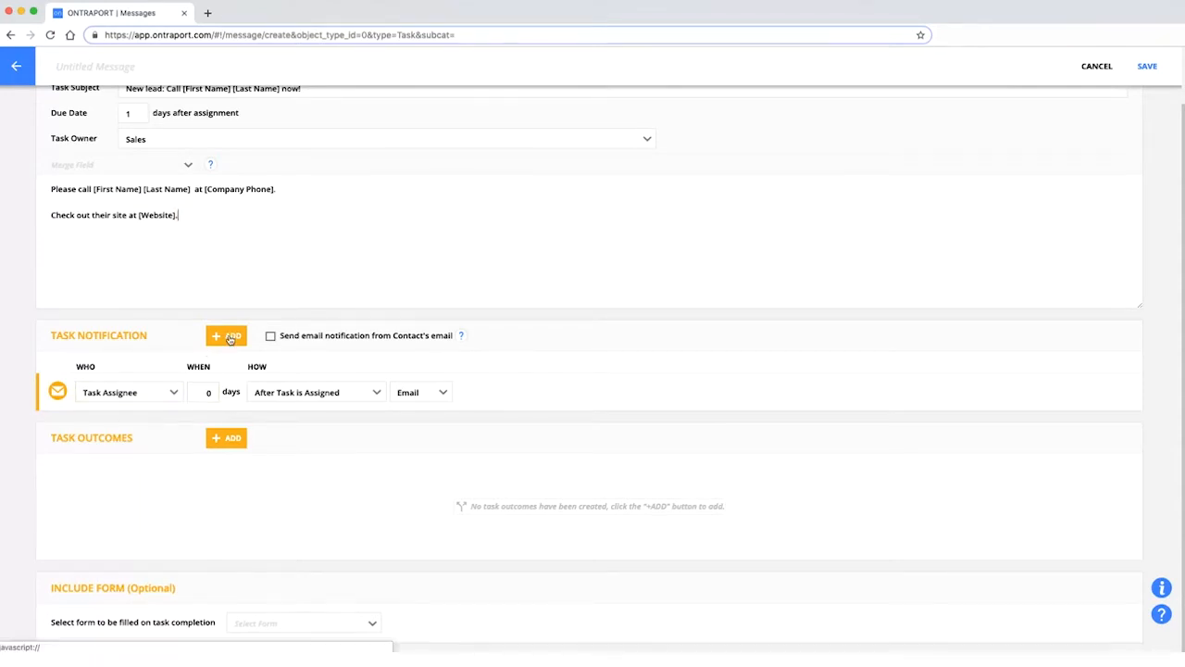
# Add a second notification emailing the Task Assignee's Manager 1 day After Task is Due.
pyautogui.click(230, 339)
pyautogui.click(122, 432)
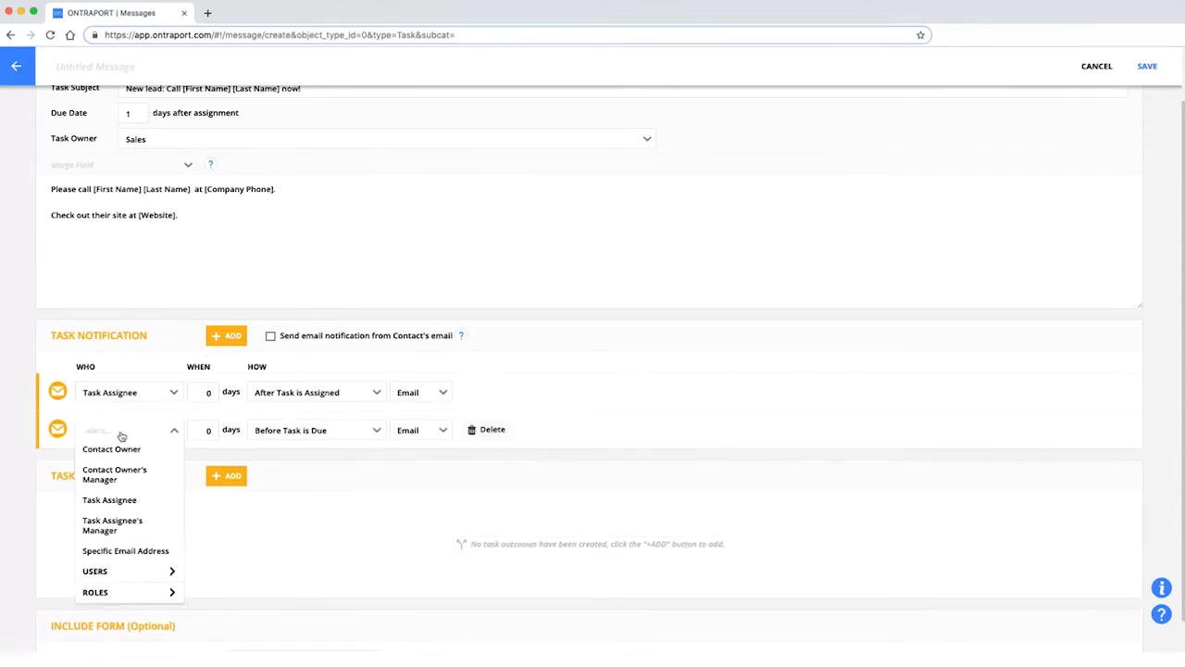
pyautogui.click(111, 525)
pyautogui.click(202, 430)
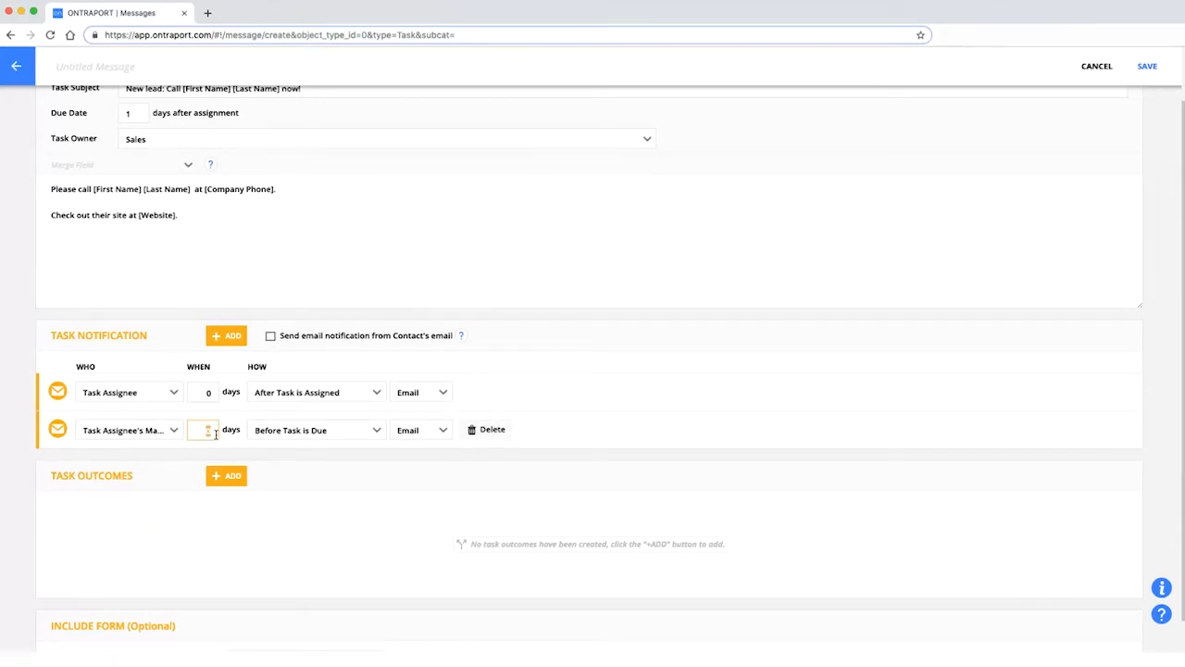
pyautogui.write('1')
pyautogui.click(267, 434)
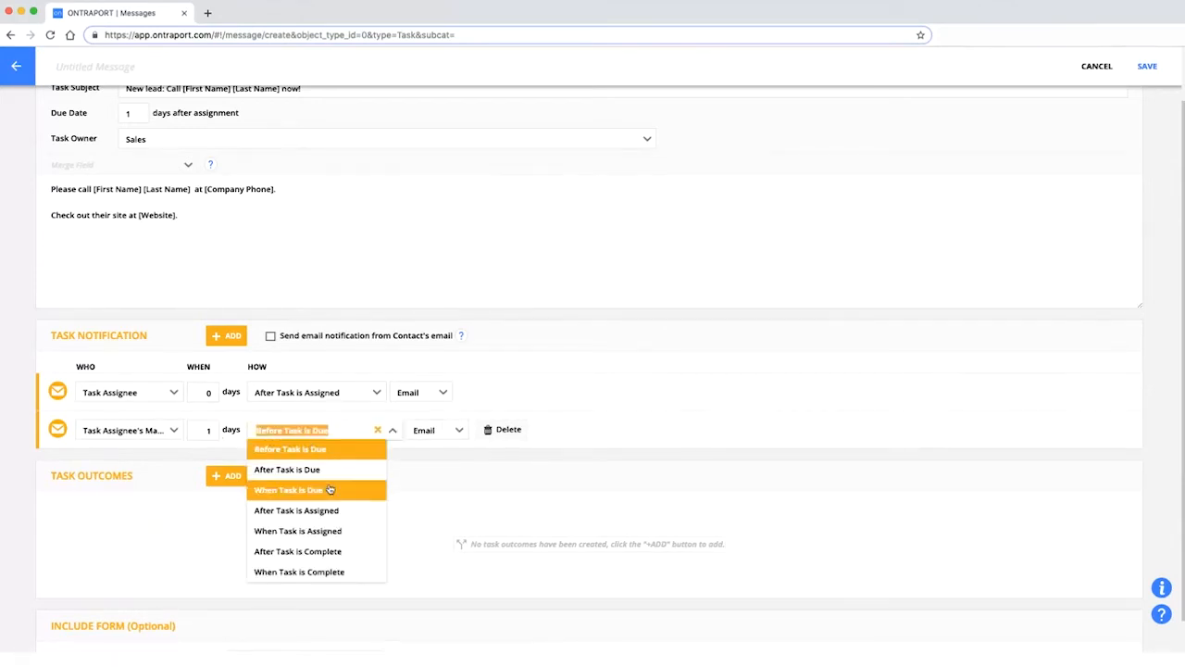
pyautogui.click(335, 471)
pyautogui.click(325, 435)
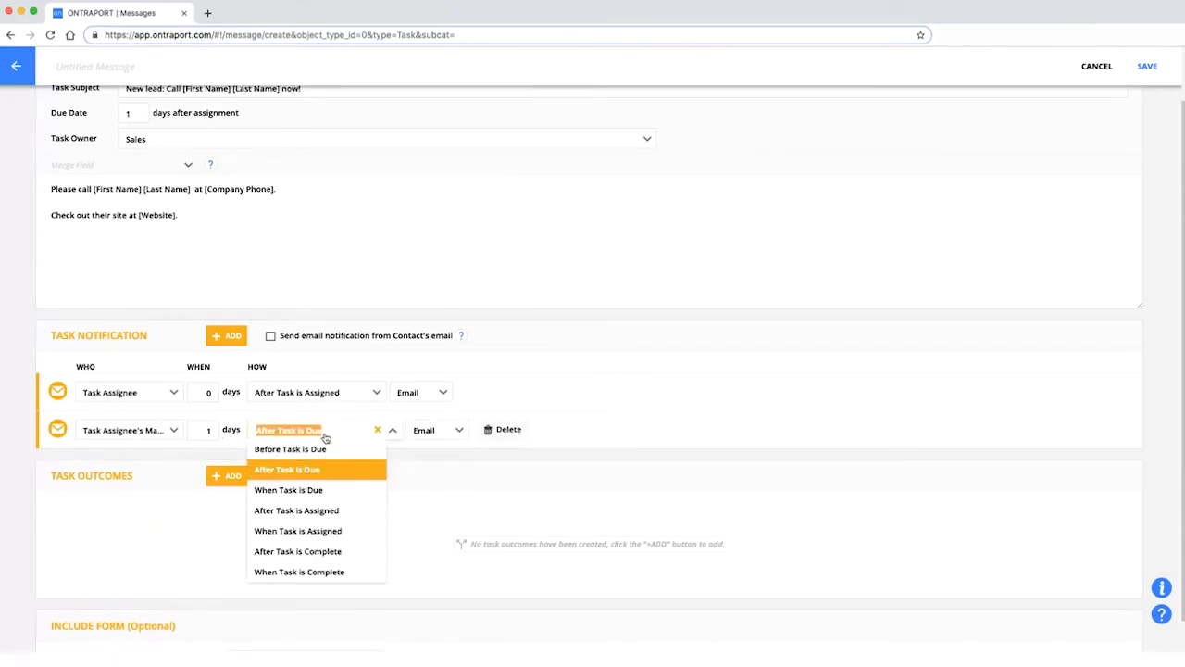
pyautogui.click(594, 426)
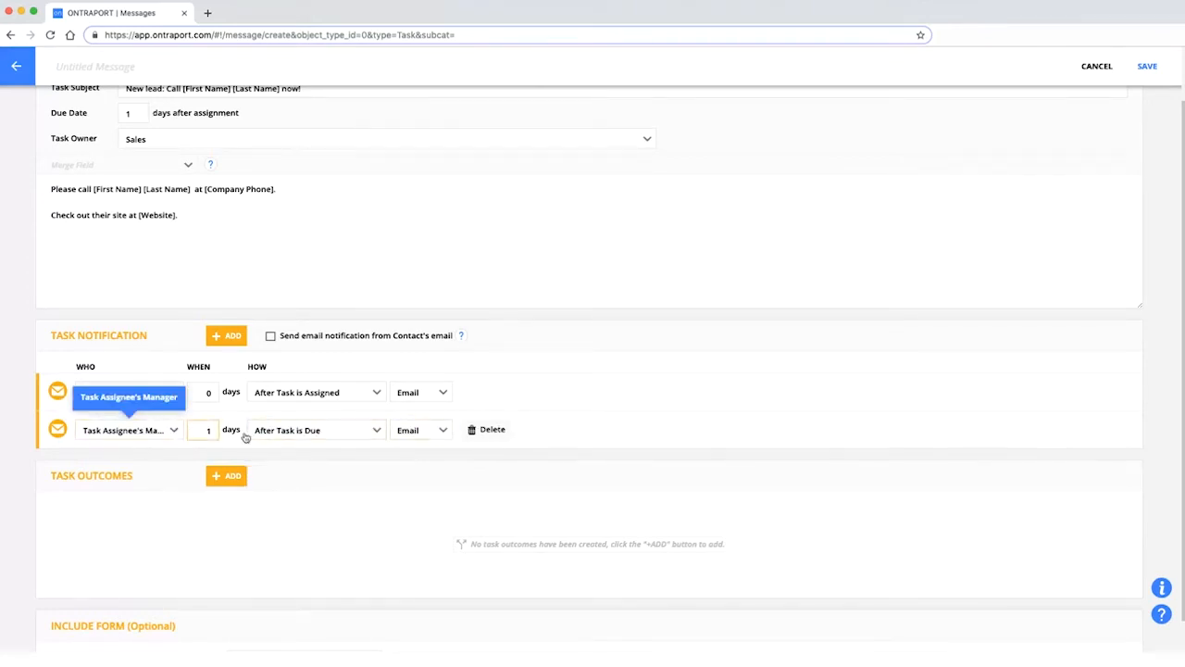
pyautogui.scroll(-1, 139, 494)
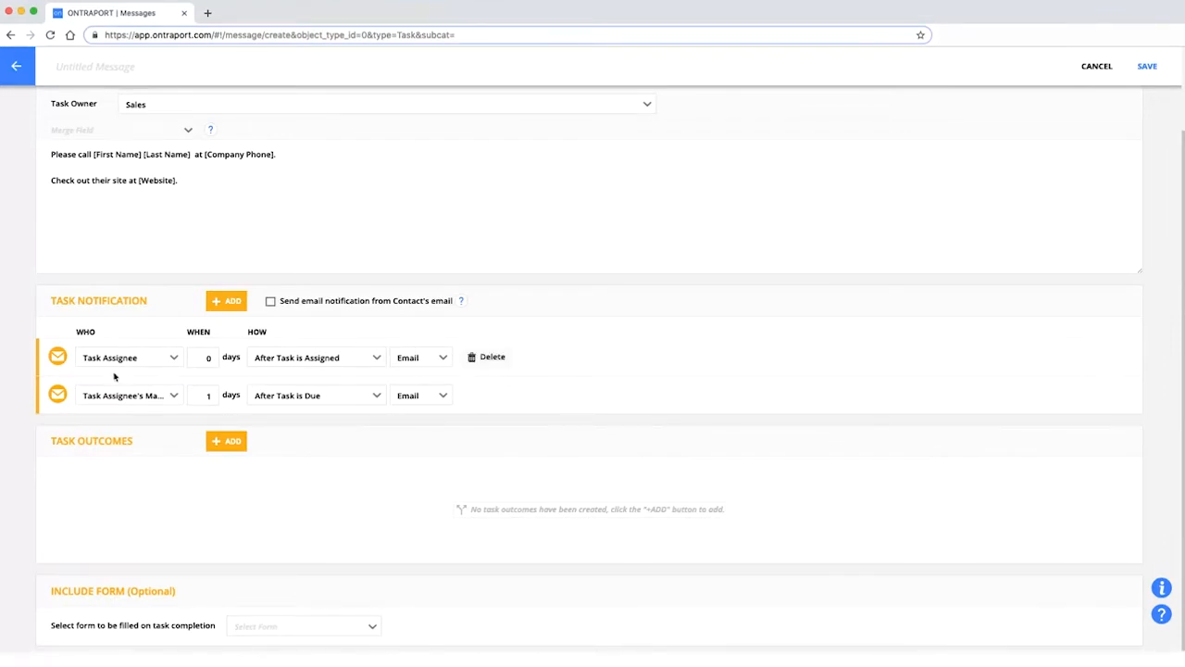
pyautogui.scroll(-1, 505, 359)
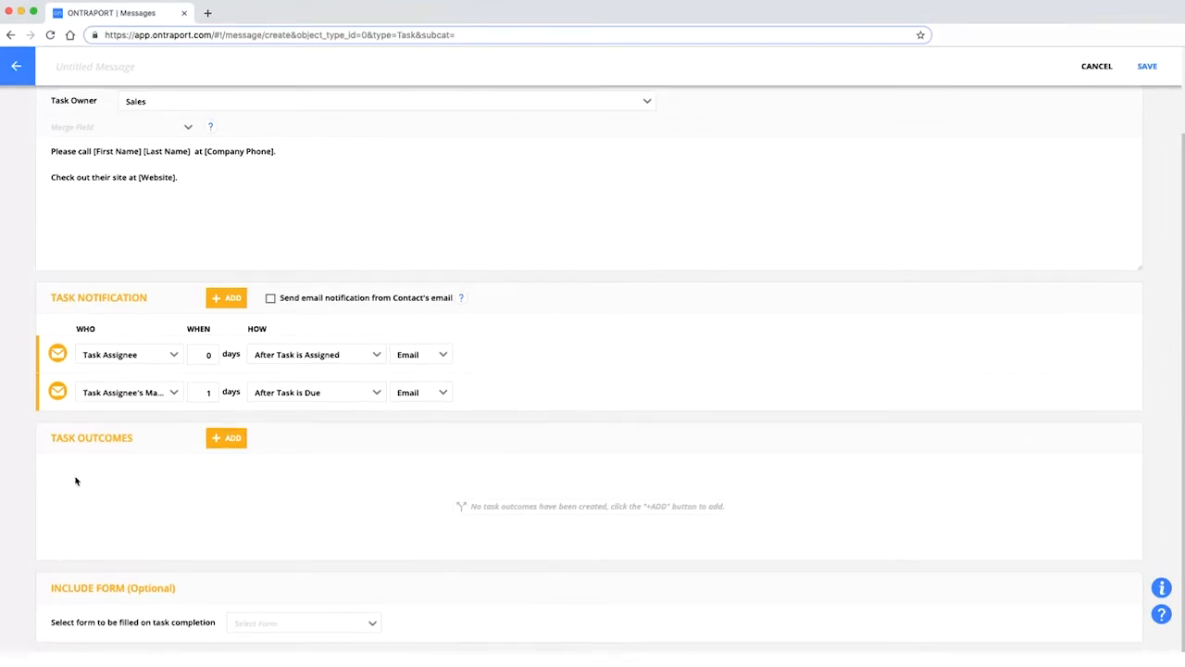
# Add a task outcome and create it as a new outcome named 'Booked next call'.
pyautogui.click(241, 447)
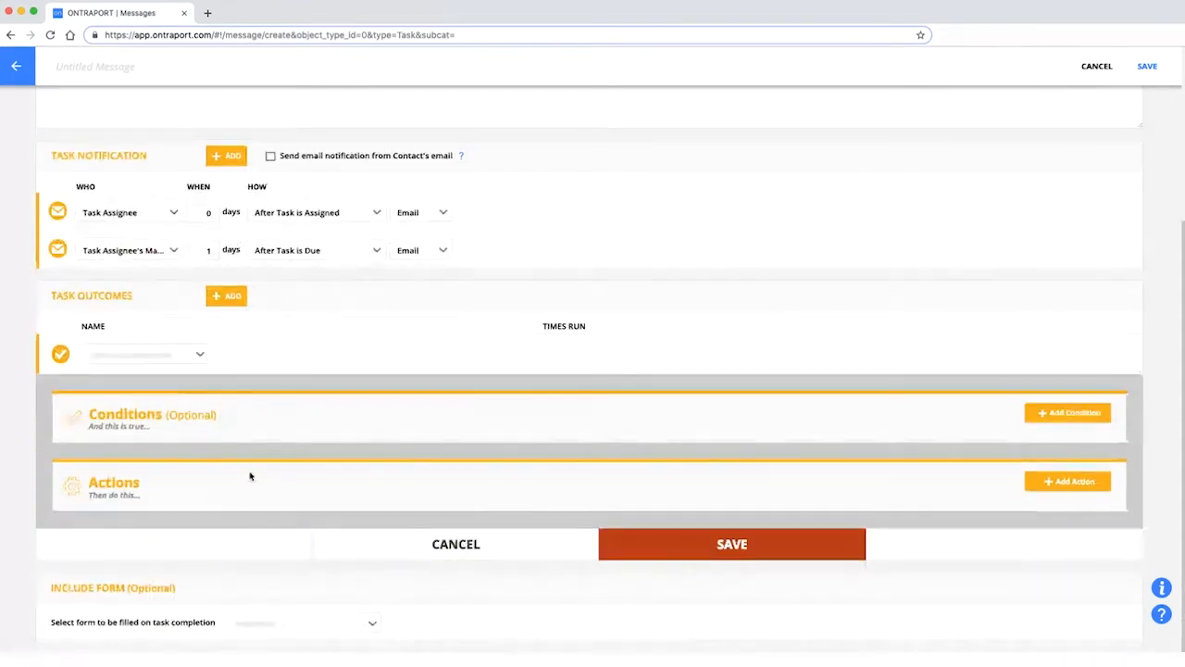
pyautogui.click(150, 354)
pyautogui.click(145, 375)
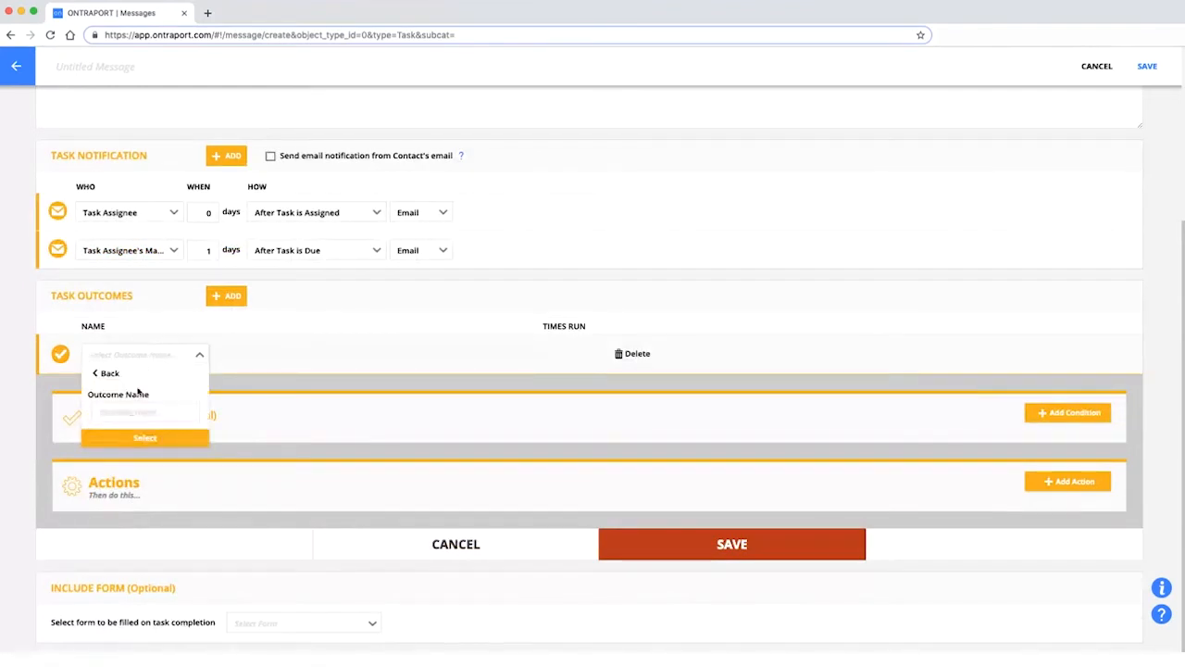
pyautogui.click(131, 410)
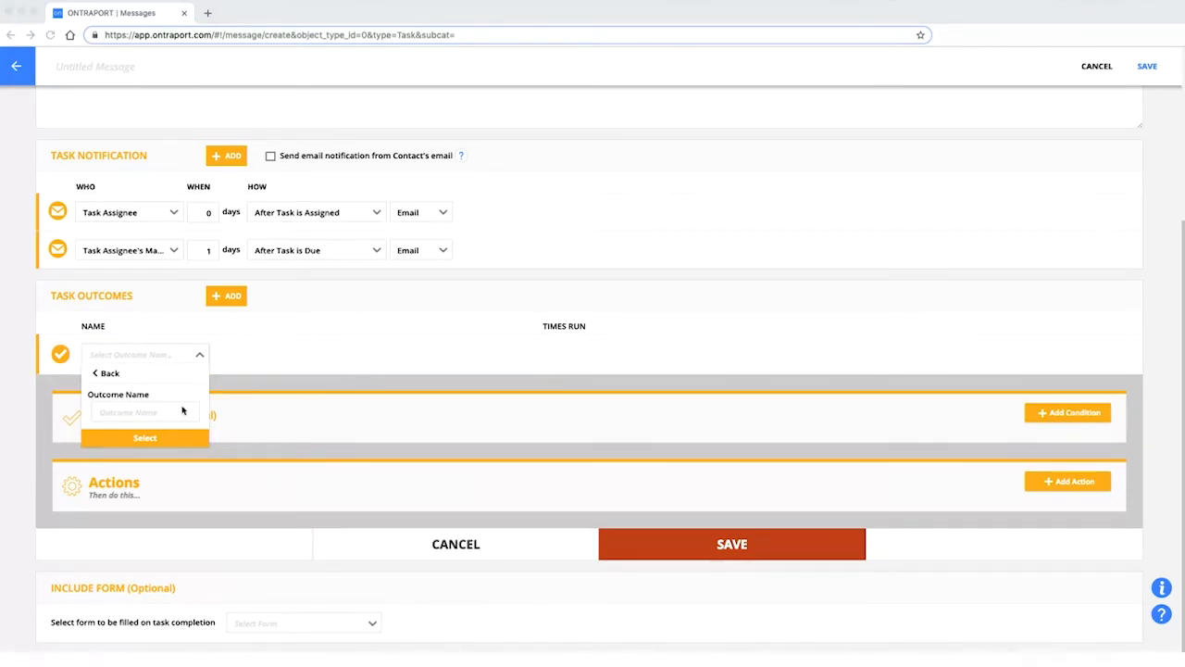
pyautogui.click(153, 412)
pyautogui.write('Booked next call')
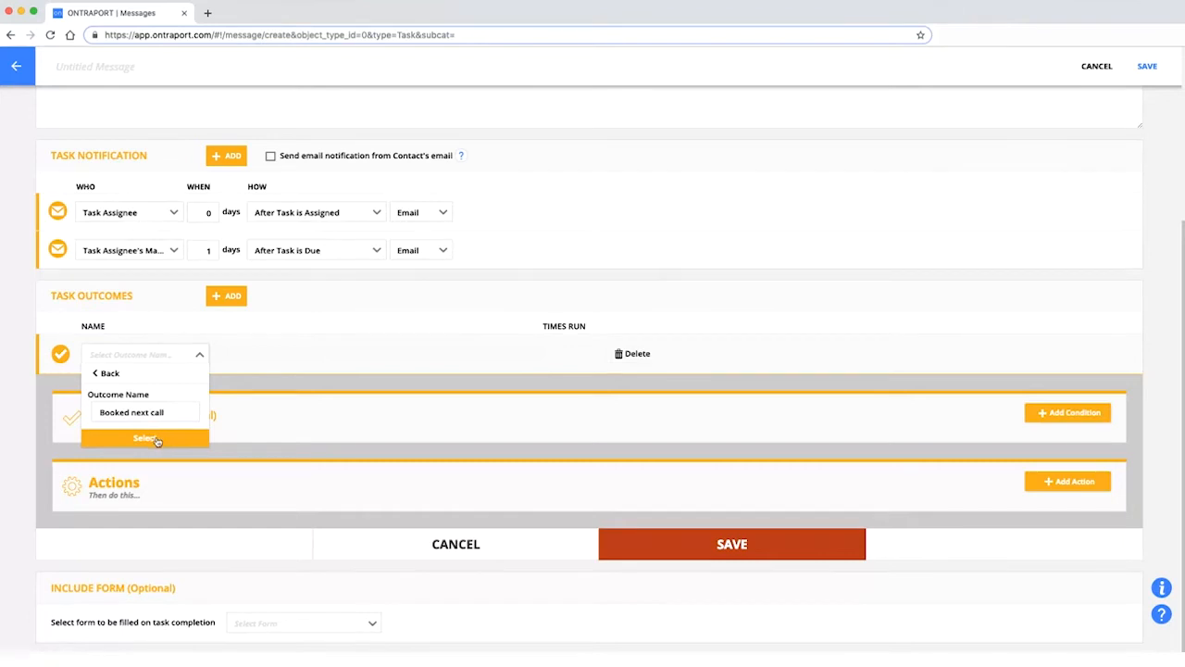
pyautogui.click(144, 442)
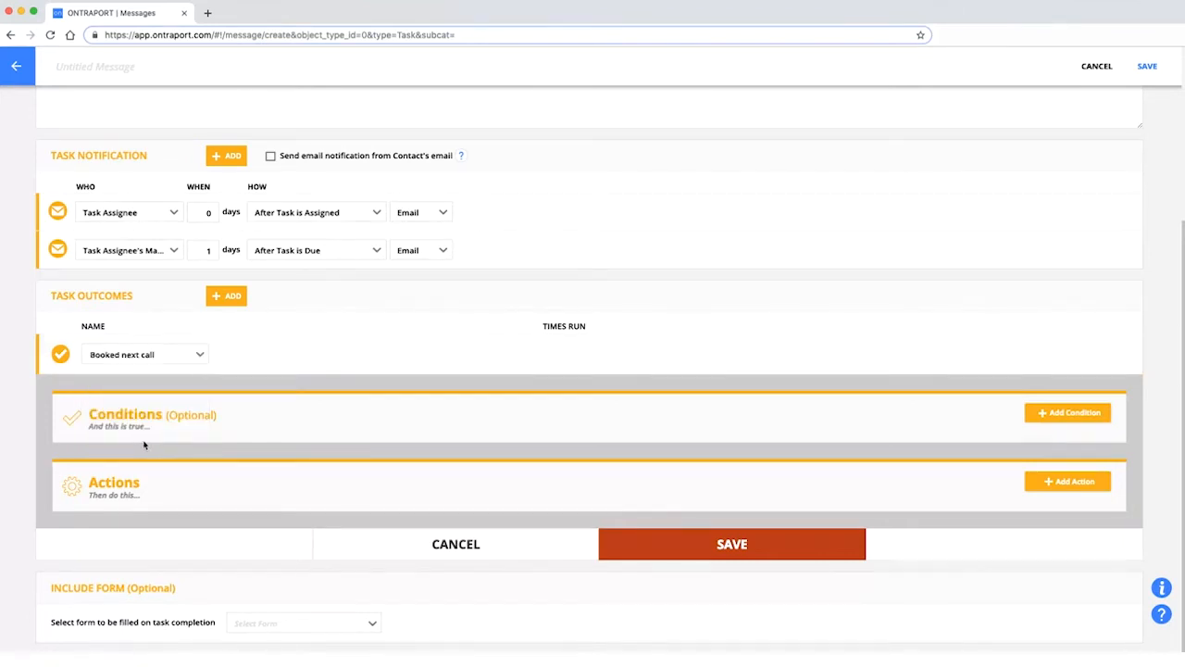
pyautogui.moveTo(183, 371)
# Save the Booked next call outcome, then add and save a new 'No show' outcome.
pyautogui.click(704, 547)
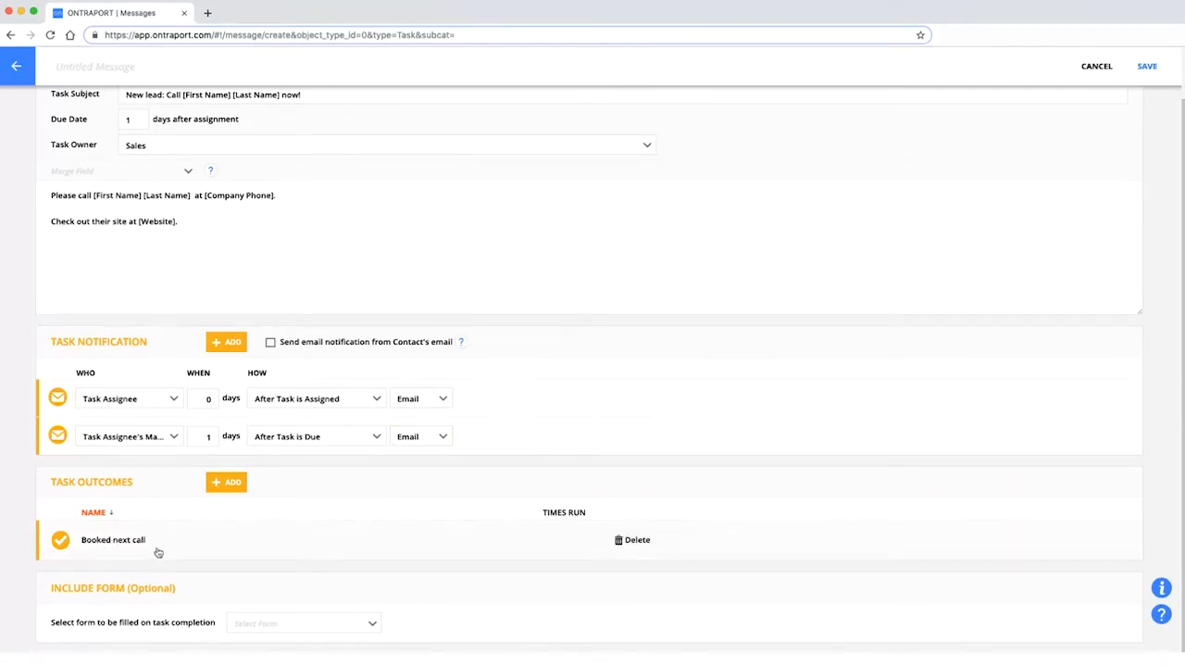
pyautogui.click(232, 487)
pyautogui.click(130, 355)
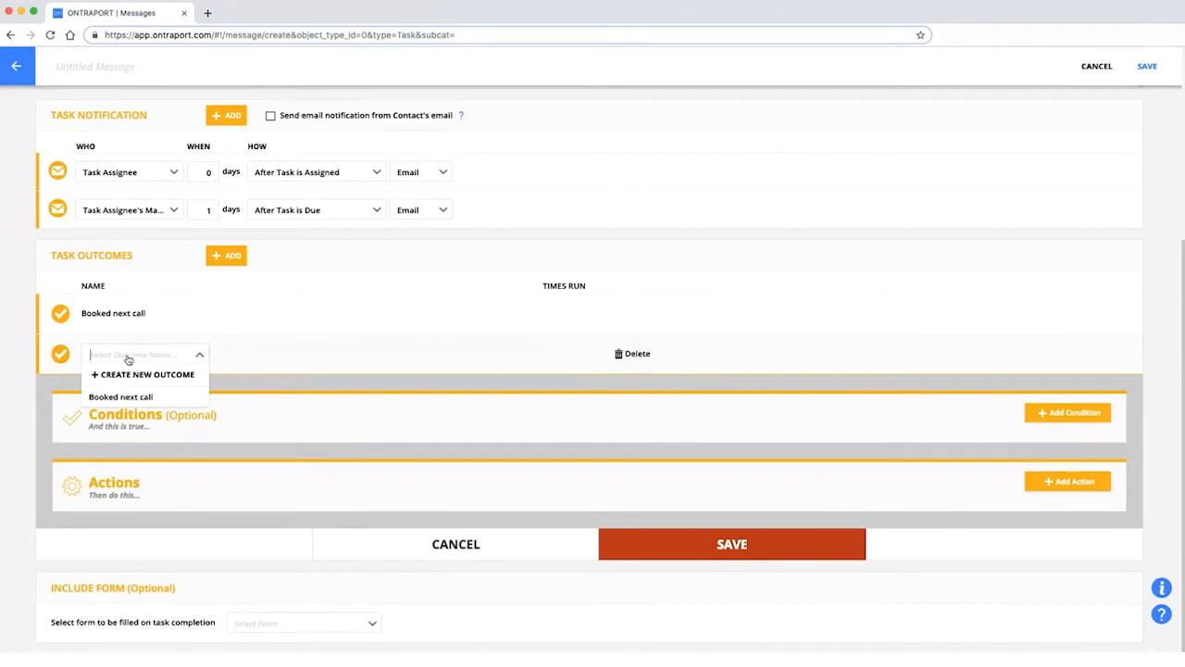
pyautogui.click(127, 375)
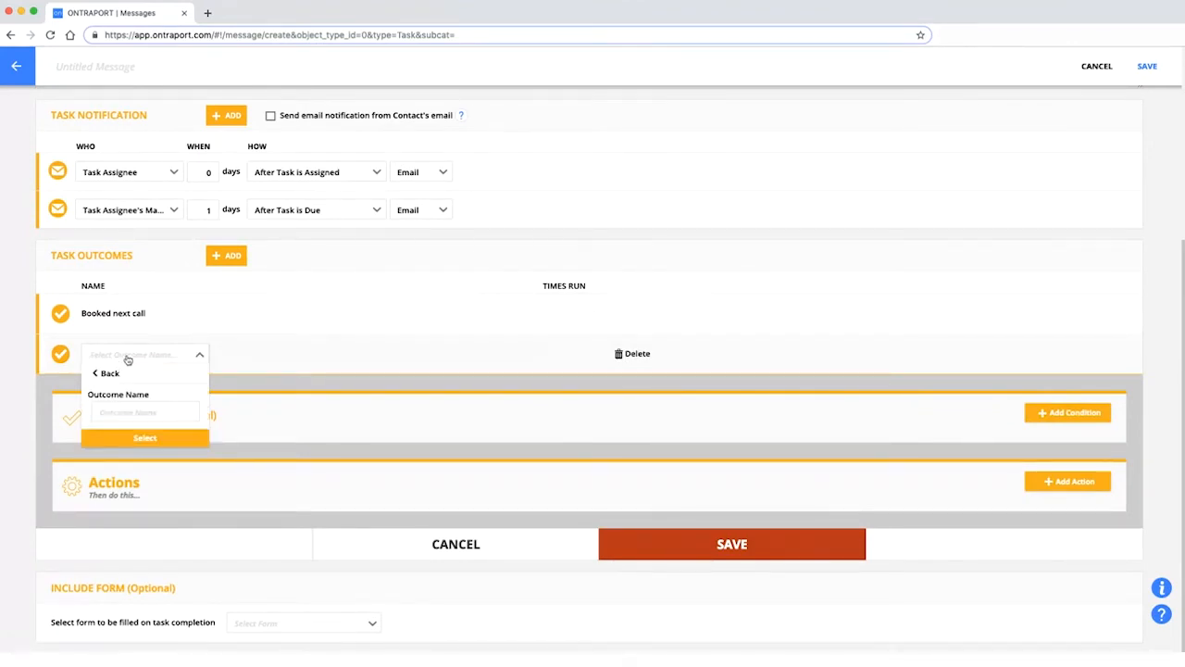
pyautogui.click(135, 406)
pyautogui.write('No show')
pyautogui.click(145, 438)
pyautogui.click(704, 544)
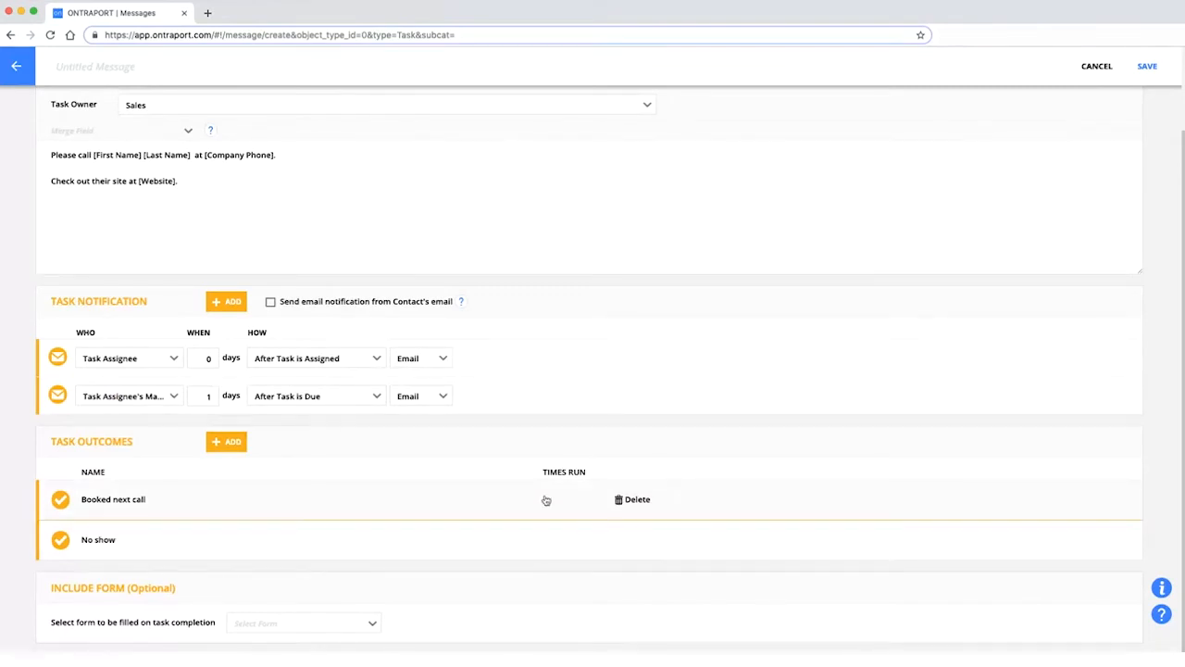
# Add a third outcome and name it 'Bad lead'.
pyautogui.click(228, 442)
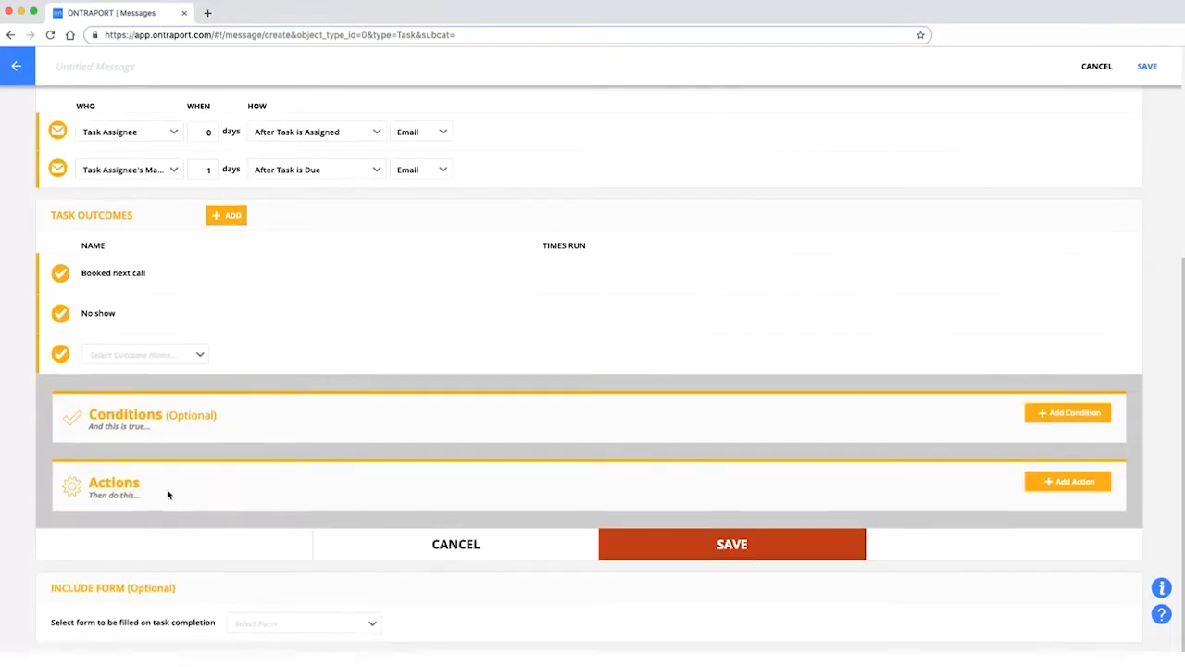
pyautogui.click(142, 357)
pyautogui.click(134, 371)
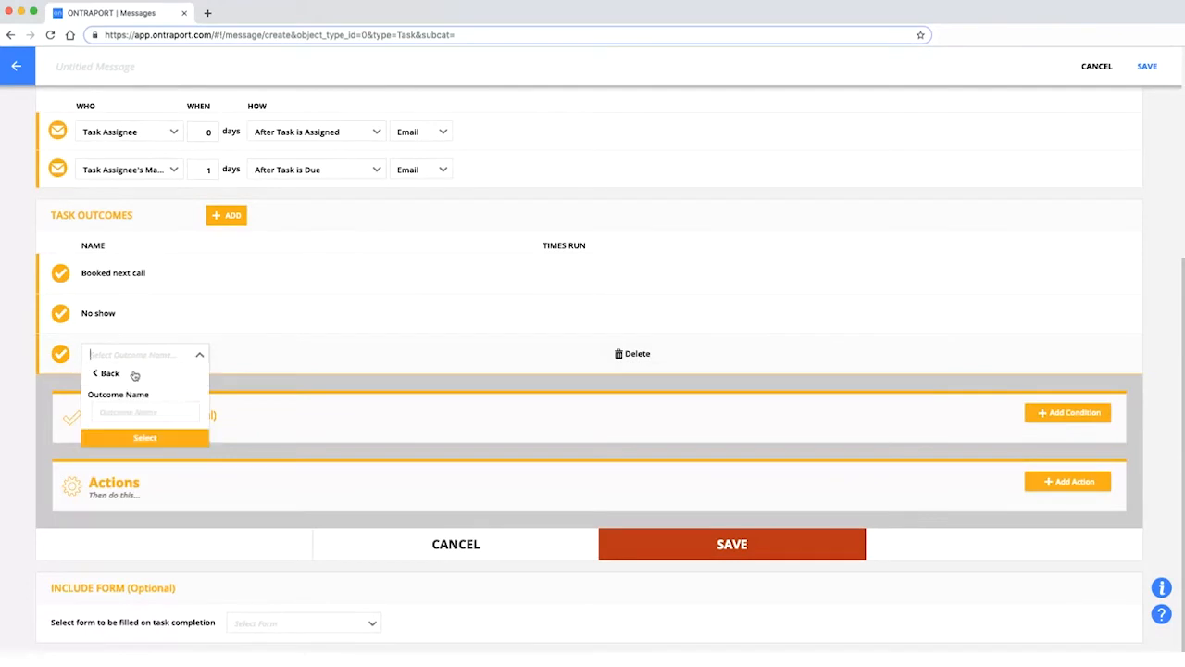
pyautogui.write('Bad lead')
pyautogui.moveTo(137, 358); pyautogui.dragTo(82, 357)
pyautogui.hotkey('ctrl', 'x')
pyautogui.click(135, 416)
pyautogui.hotkey('ctrl', 'v')
pyautogui.click(144, 438)
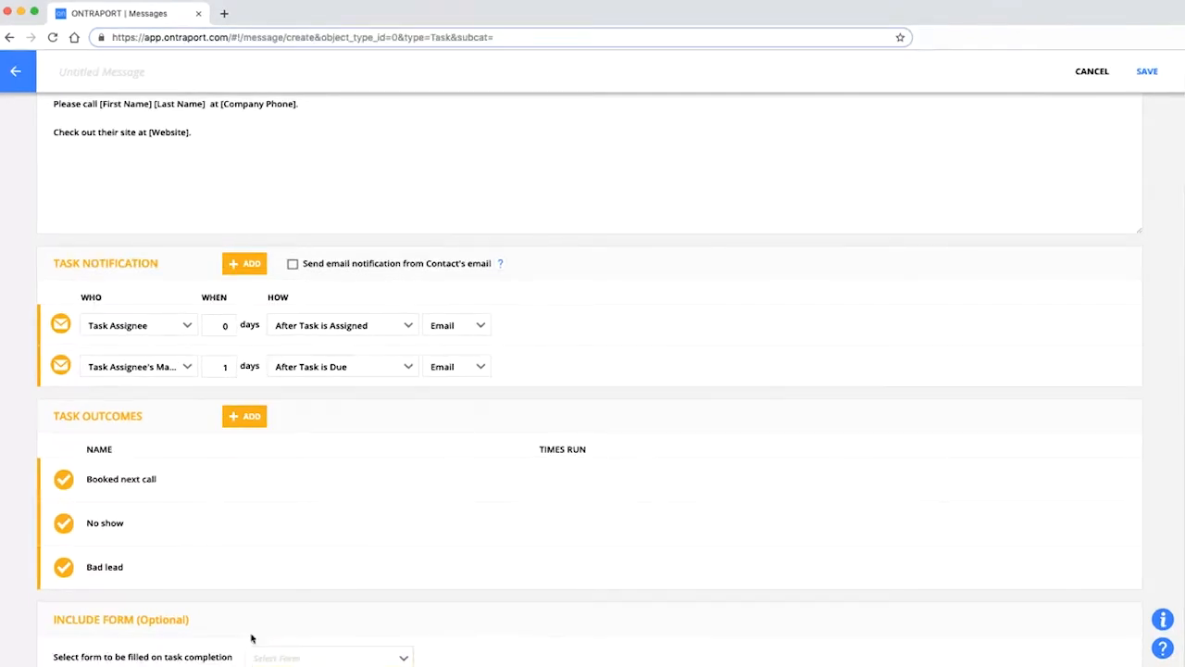
# Rename the message 'New lead task', save it, and go back to the Messages list.
pyautogui.scroll(3, 410, 275)
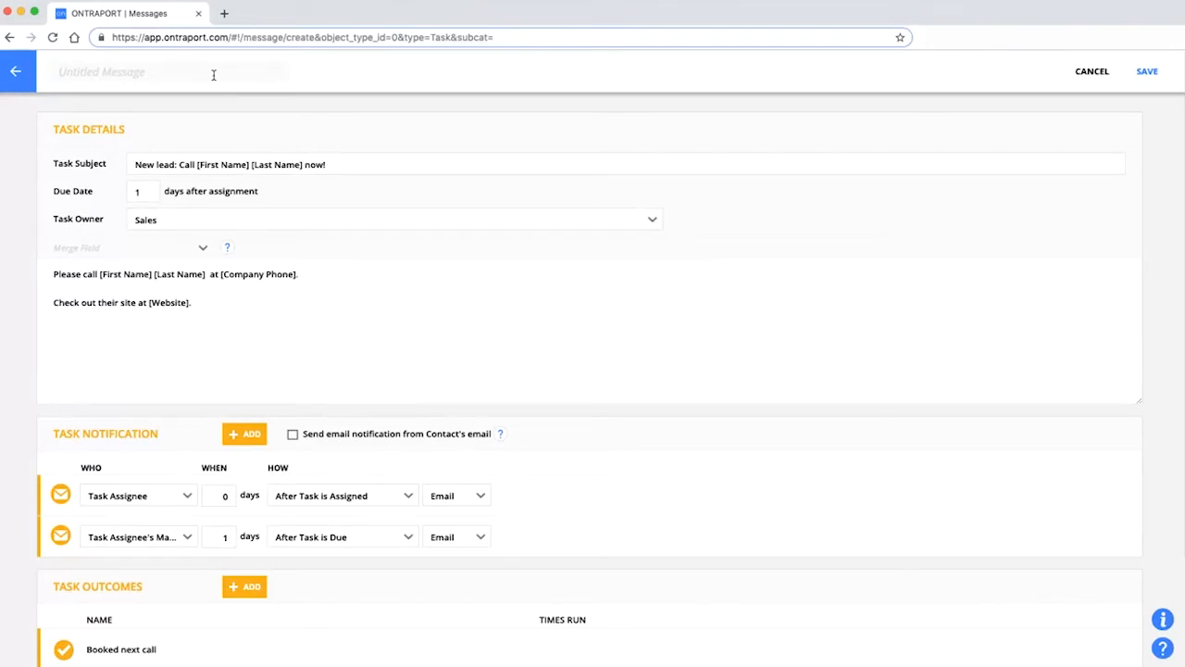
pyautogui.write('New lead task')
pyautogui.click(1147, 72)
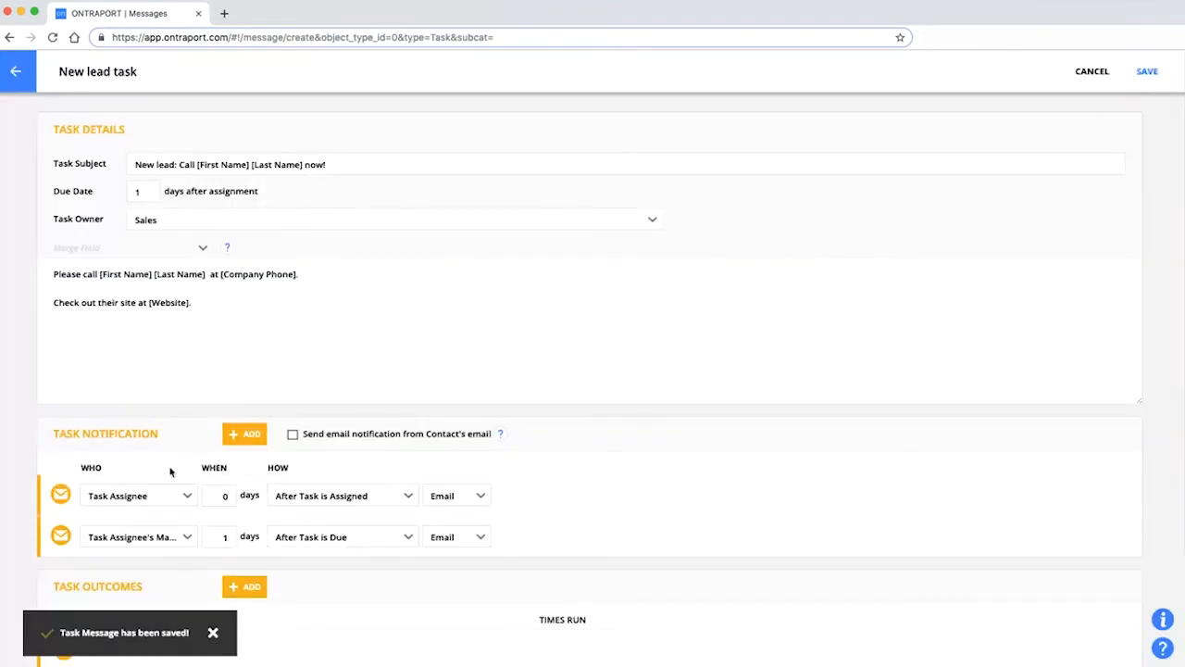
pyautogui.click(17, 72)
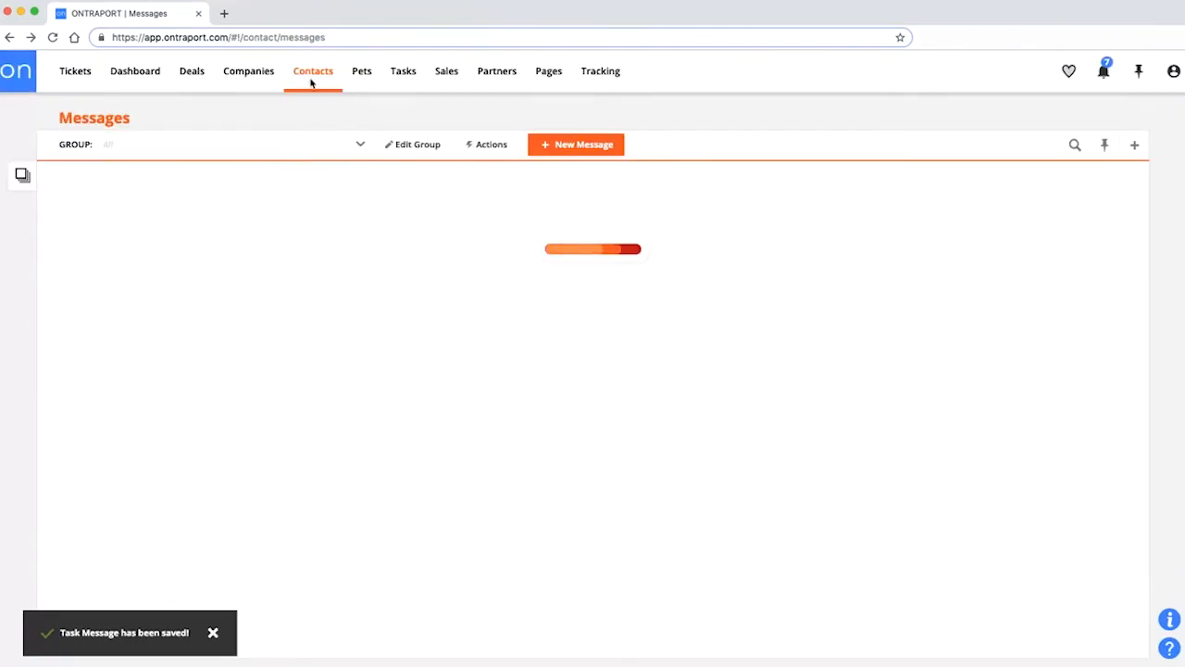
# Create a new Smart Form from the Forms list.
pyautogui.moveTo(333, 86)
pyautogui.click(315, 163)
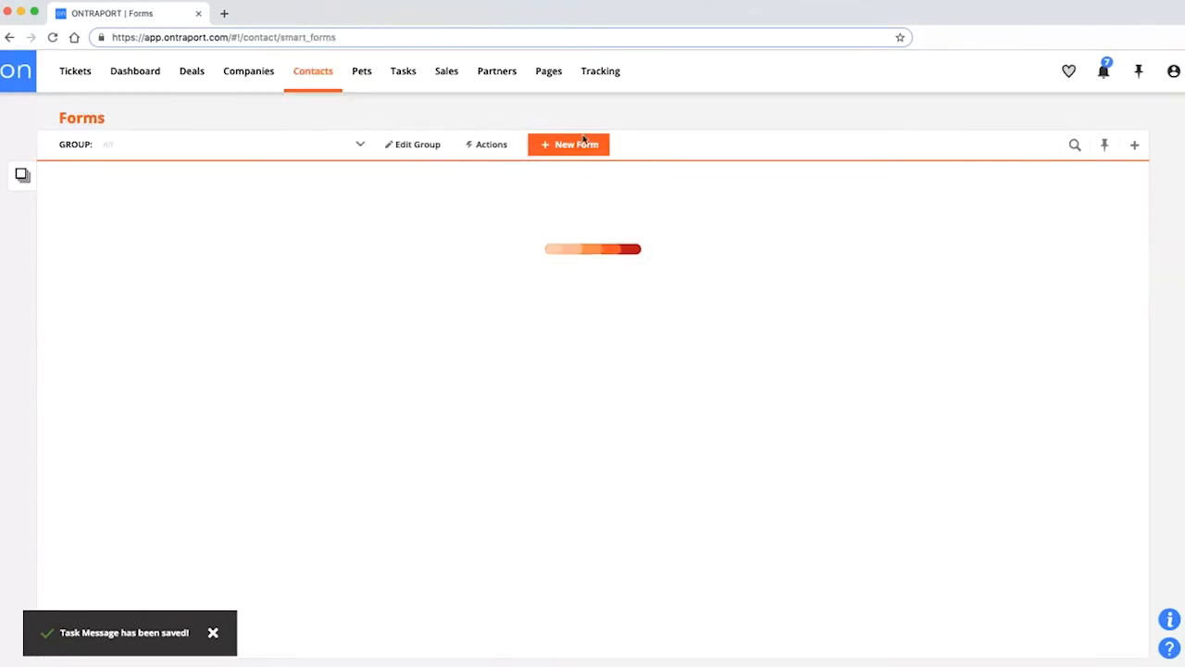
pyautogui.click(584, 141)
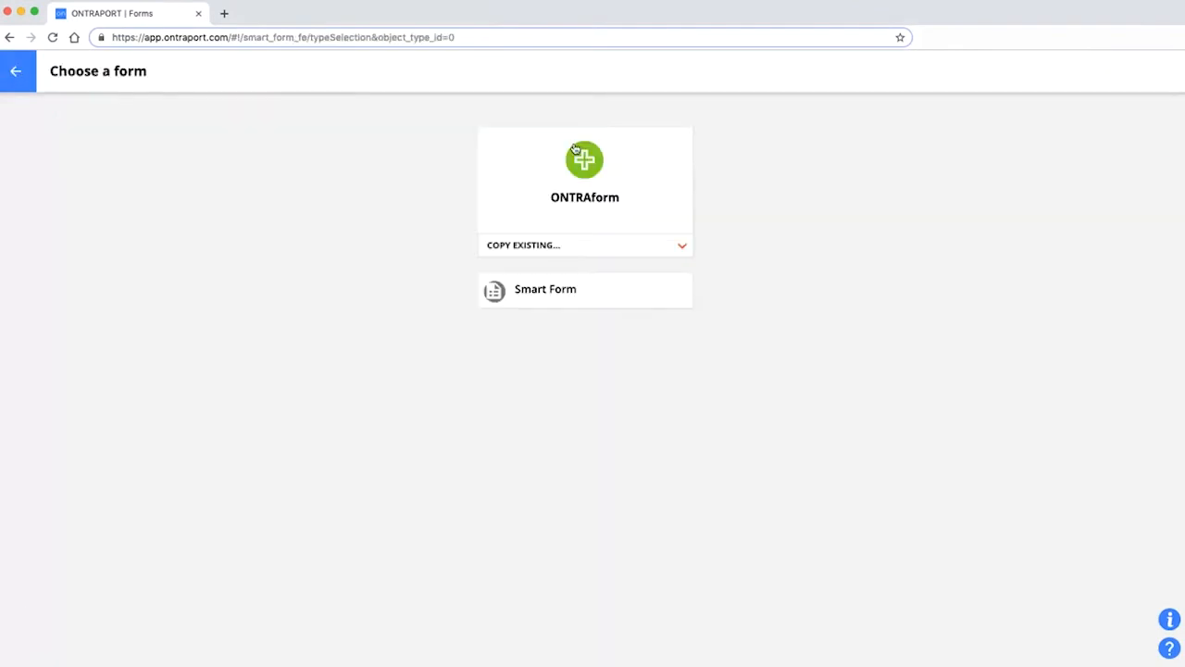
pyautogui.click(544, 292)
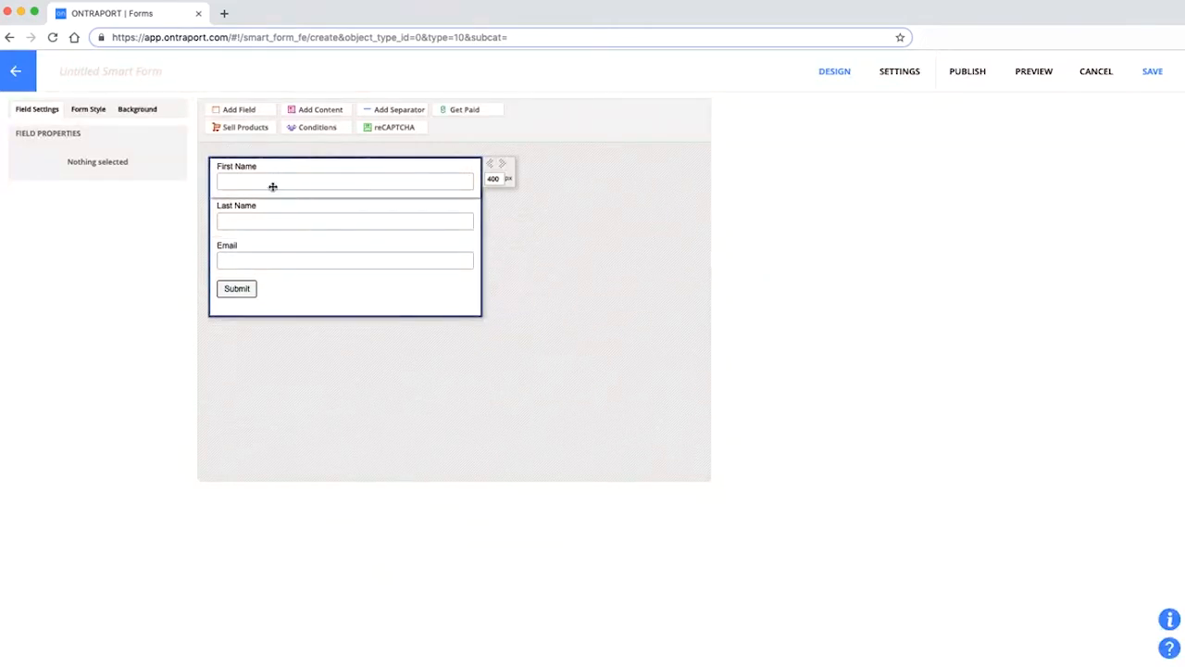
# Delete the Email, Last Name and First Name fields, confirming each removal.
pyautogui.click(262, 264)
pyautogui.click(472, 237)
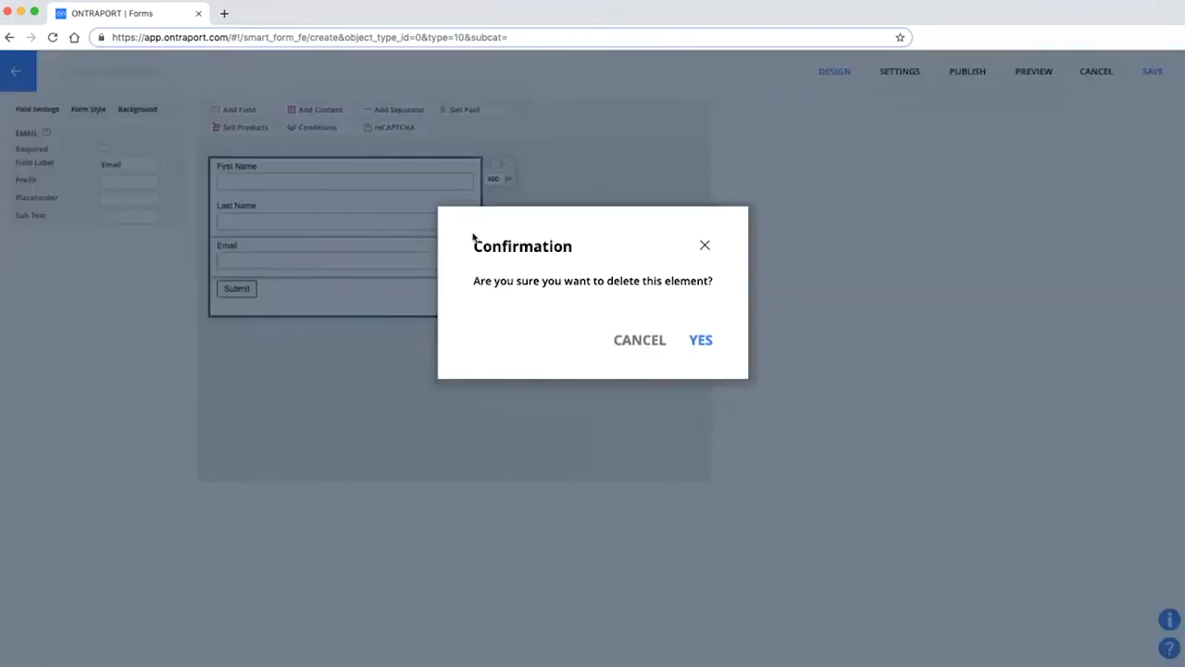
pyautogui.click(700, 340)
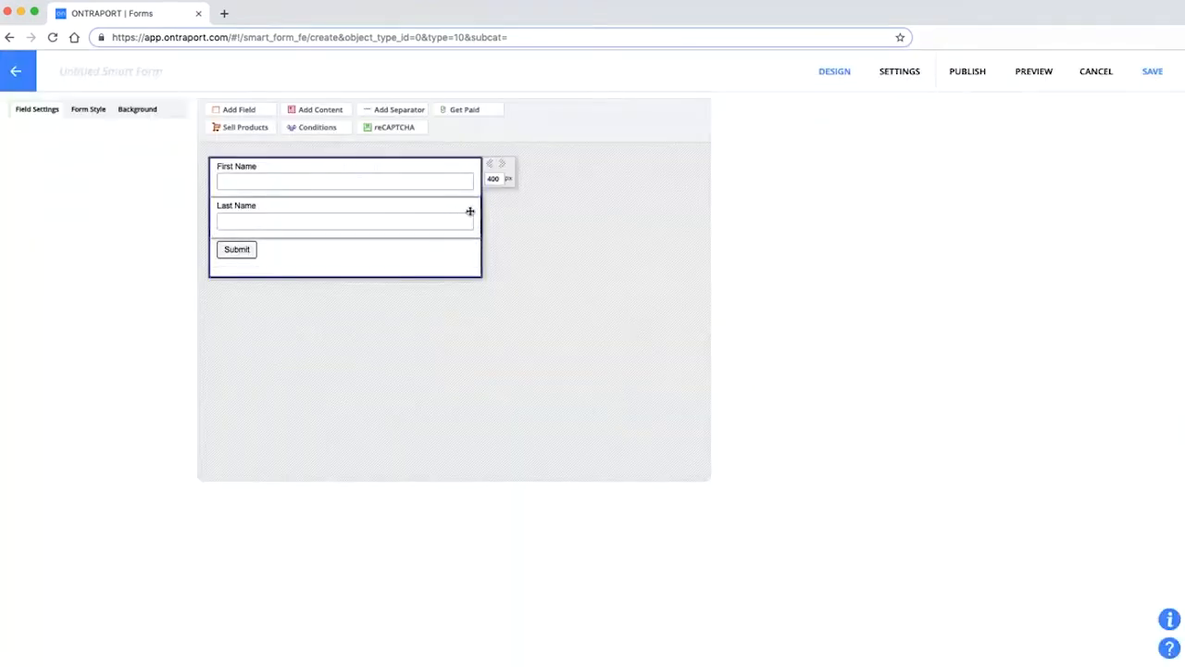
pyautogui.click(417, 218)
pyautogui.click(472, 190)
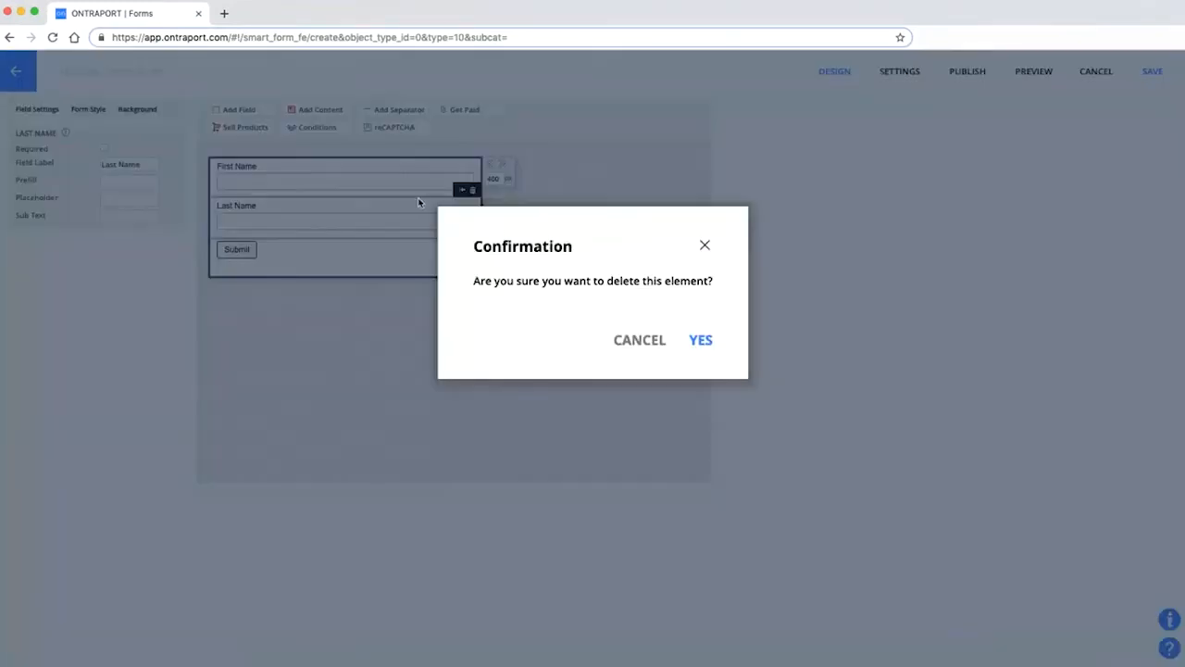
pyautogui.click(701, 339)
pyautogui.click(454, 179)
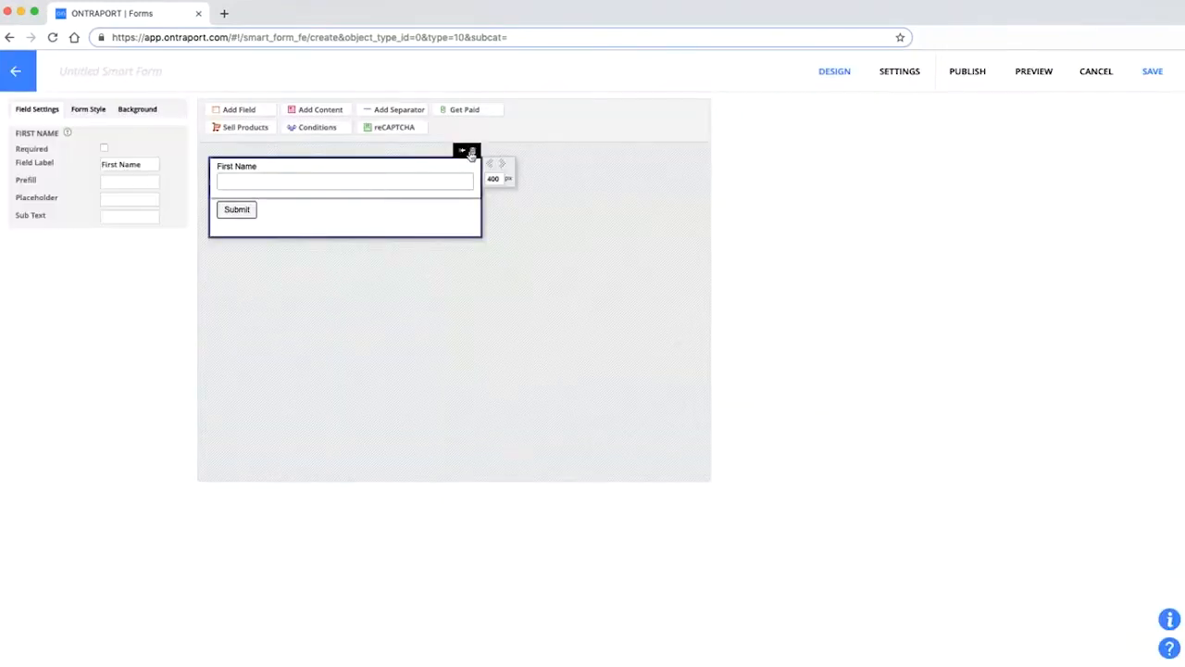
pyautogui.click(473, 151)
pyautogui.click(703, 335)
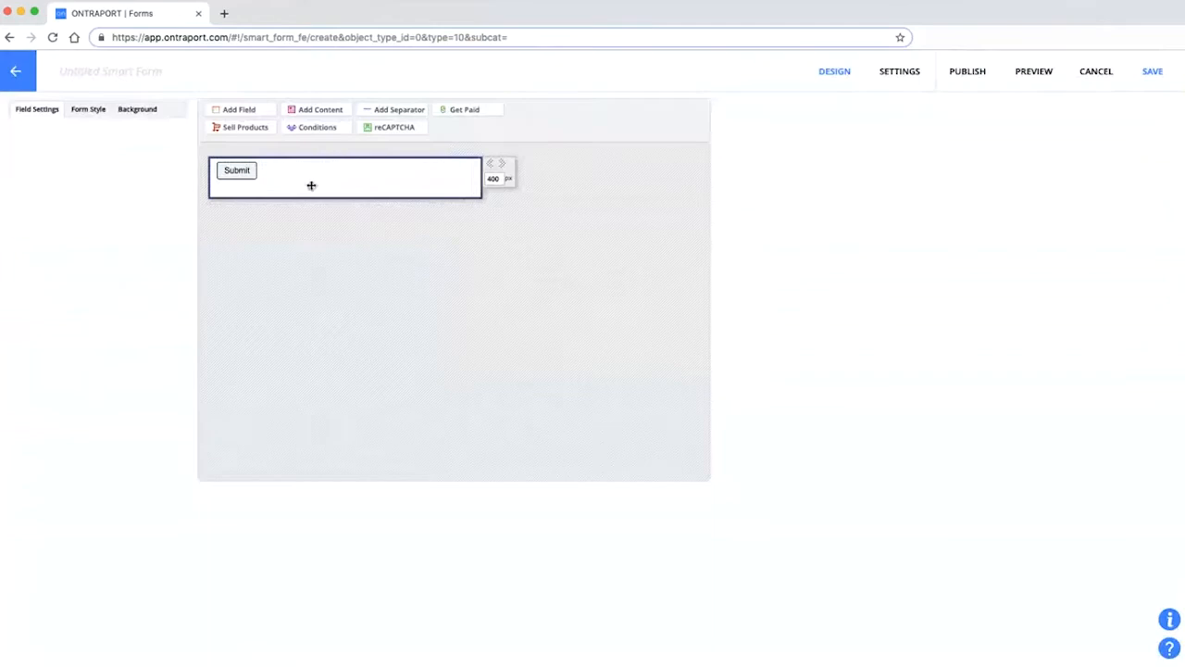
pyautogui.click(238, 111)
# Add the Notes field and then the Sales Pipeline Status field to the smart form.
pyautogui.write('note')
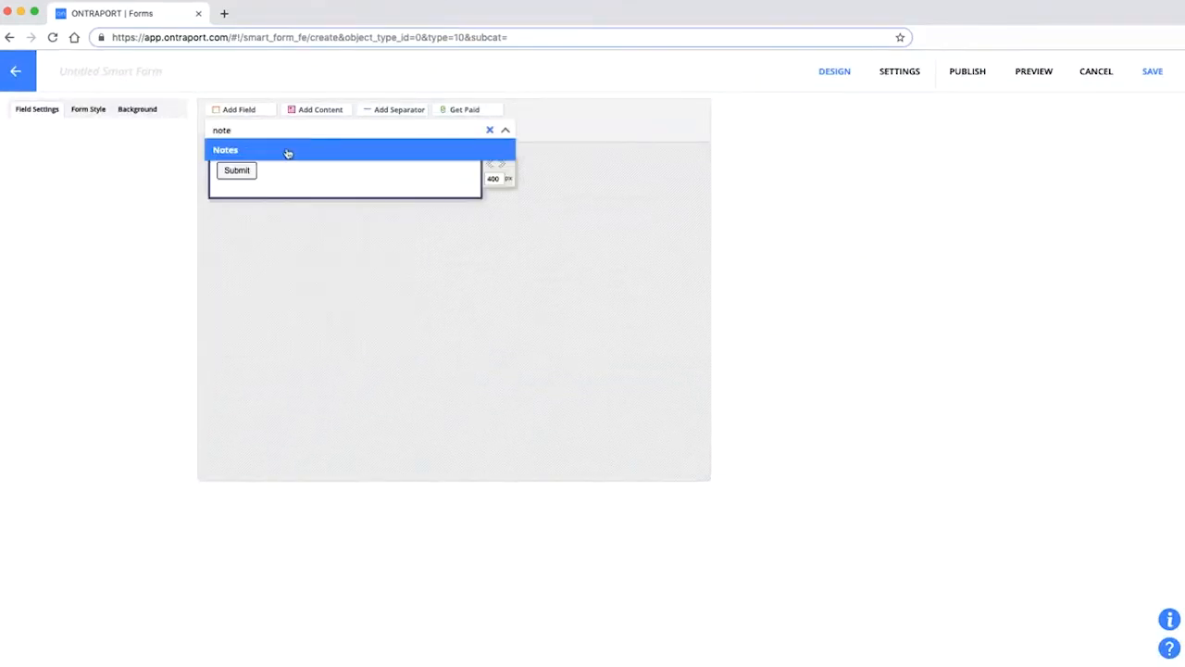
pyautogui.click(288, 151)
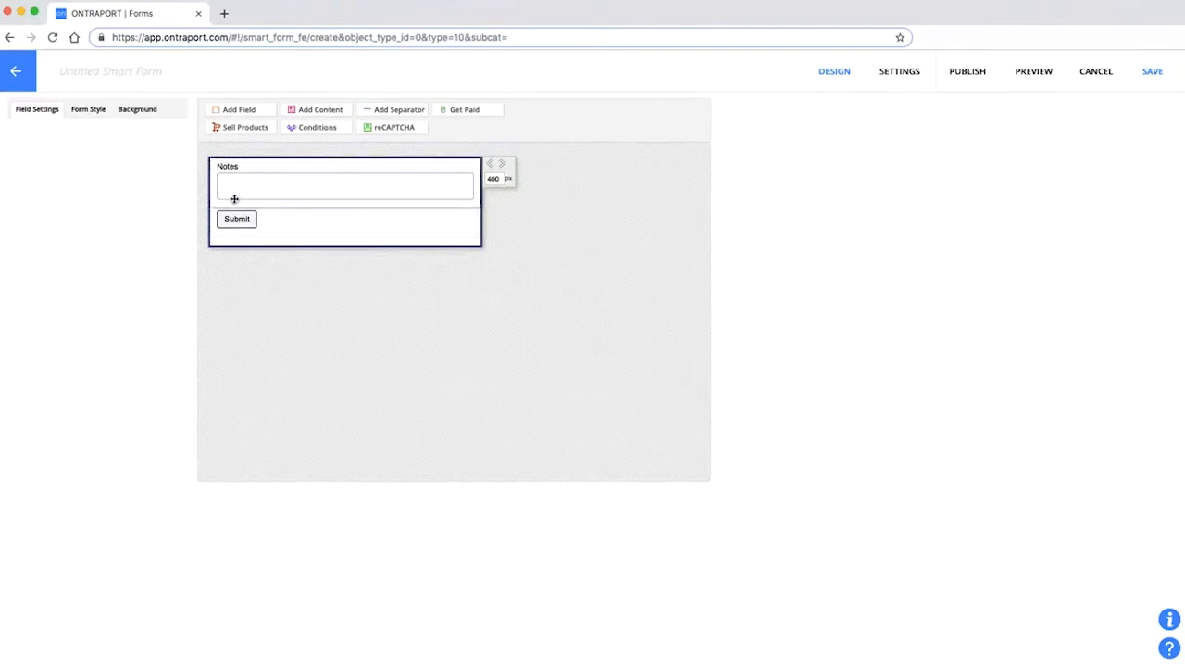
pyautogui.click(249, 111)
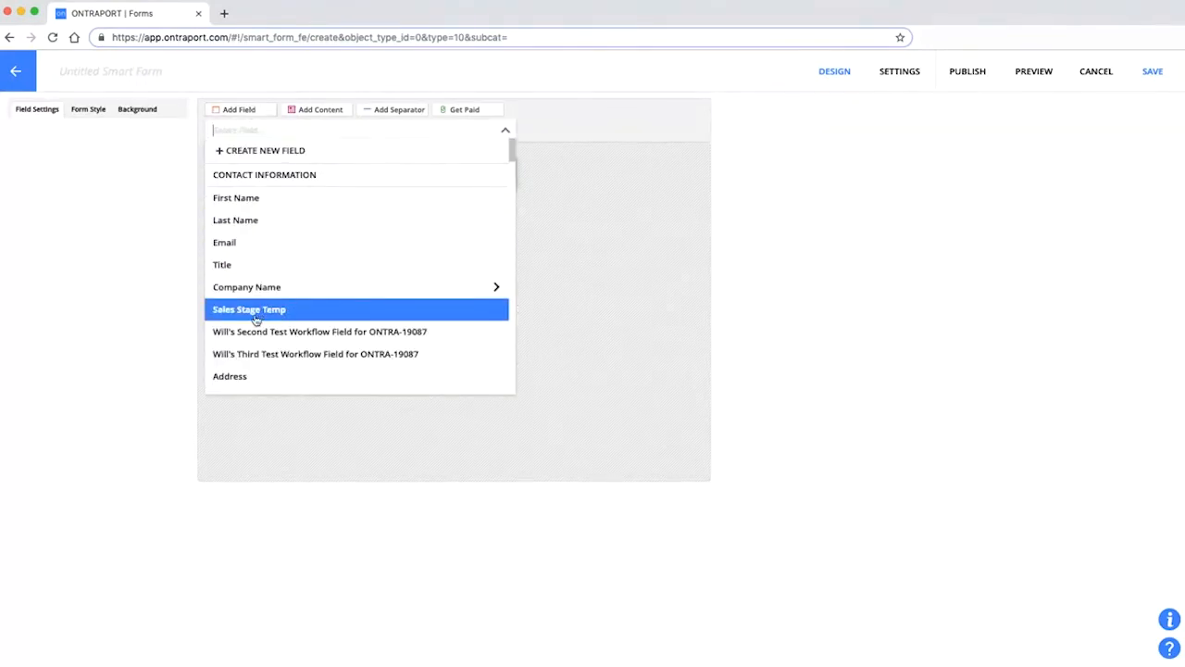
pyautogui.scroll(-1, 269, 313)
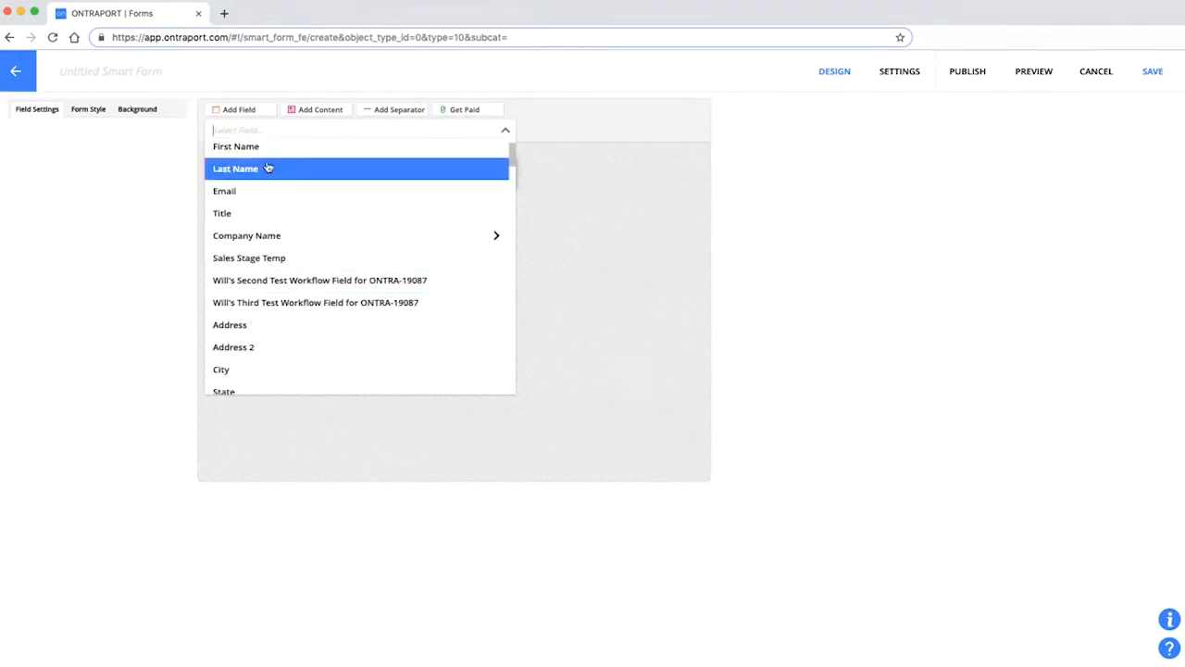
pyautogui.write('sta')
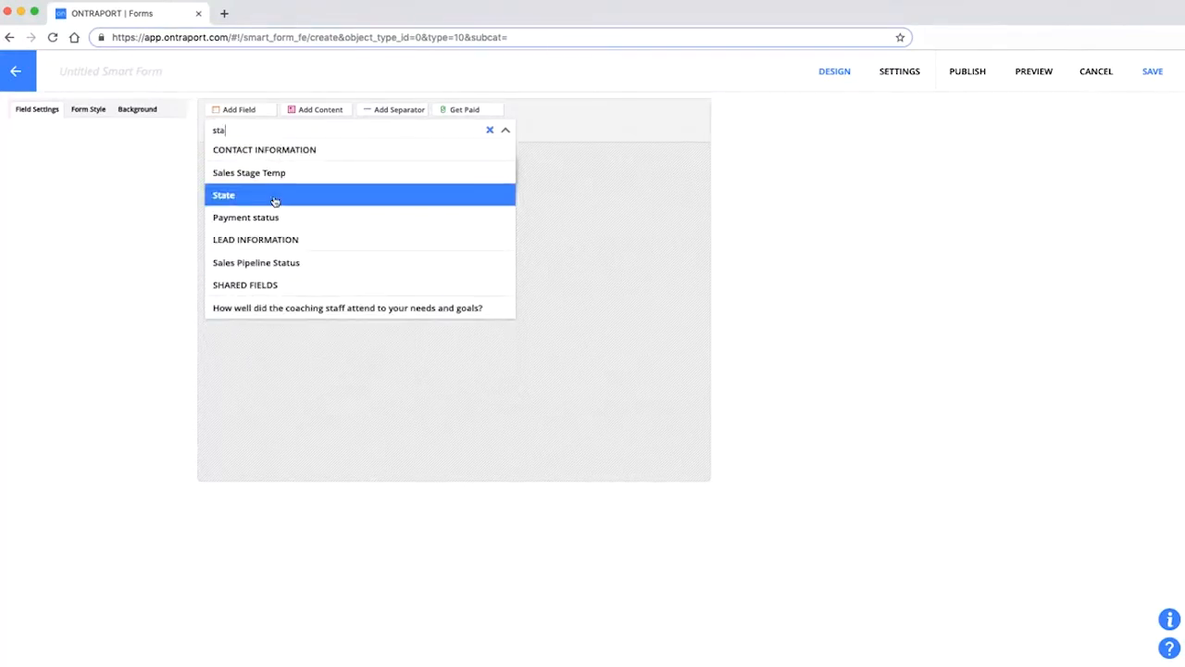
pyautogui.click(270, 263)
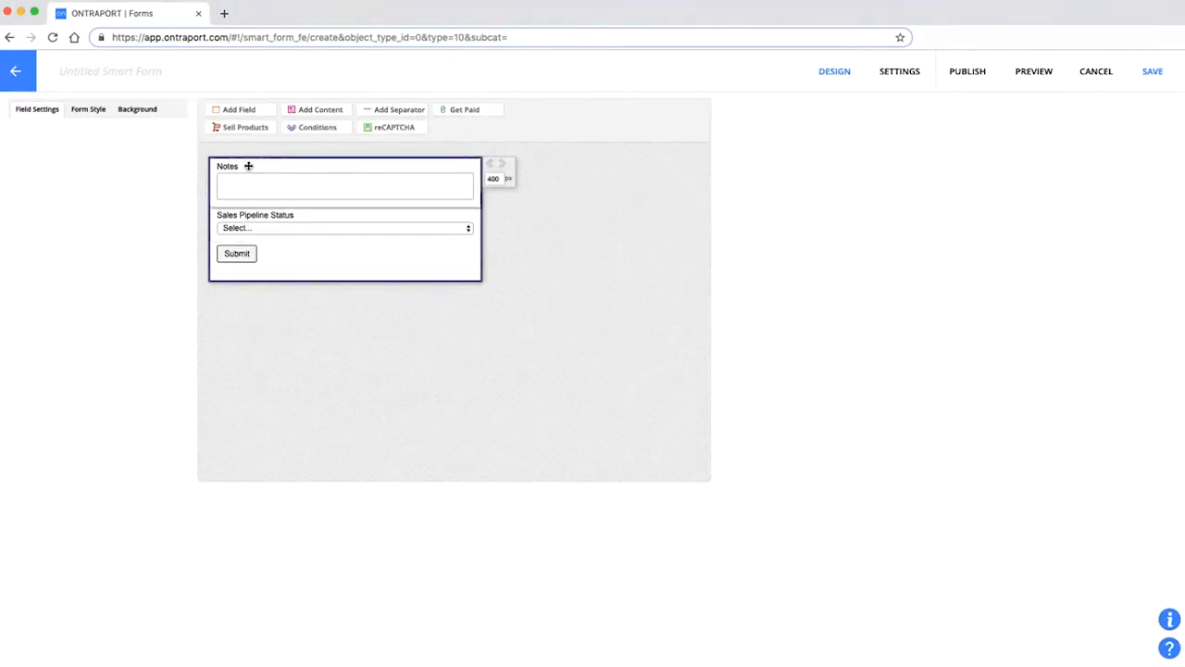
# Add the Next Appointment Date field below them, above the Submit button.
pyautogui.click(239, 110)
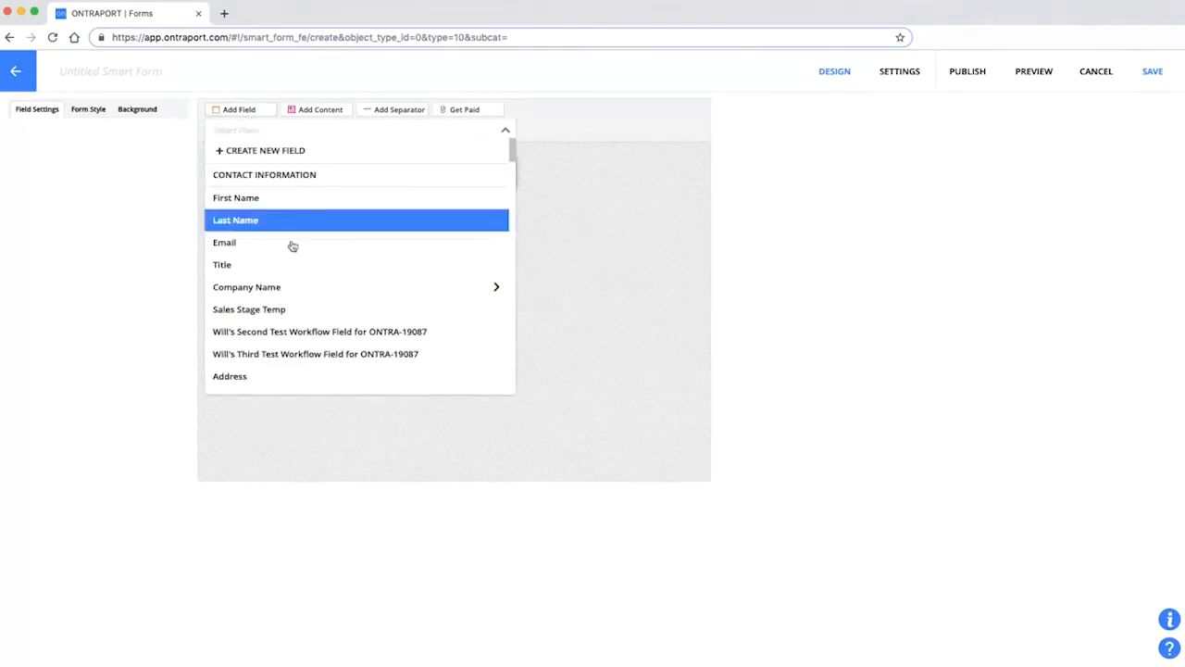
pyautogui.scroll(-3, 335, 303)
pyautogui.scroll(-3, 374, 319)
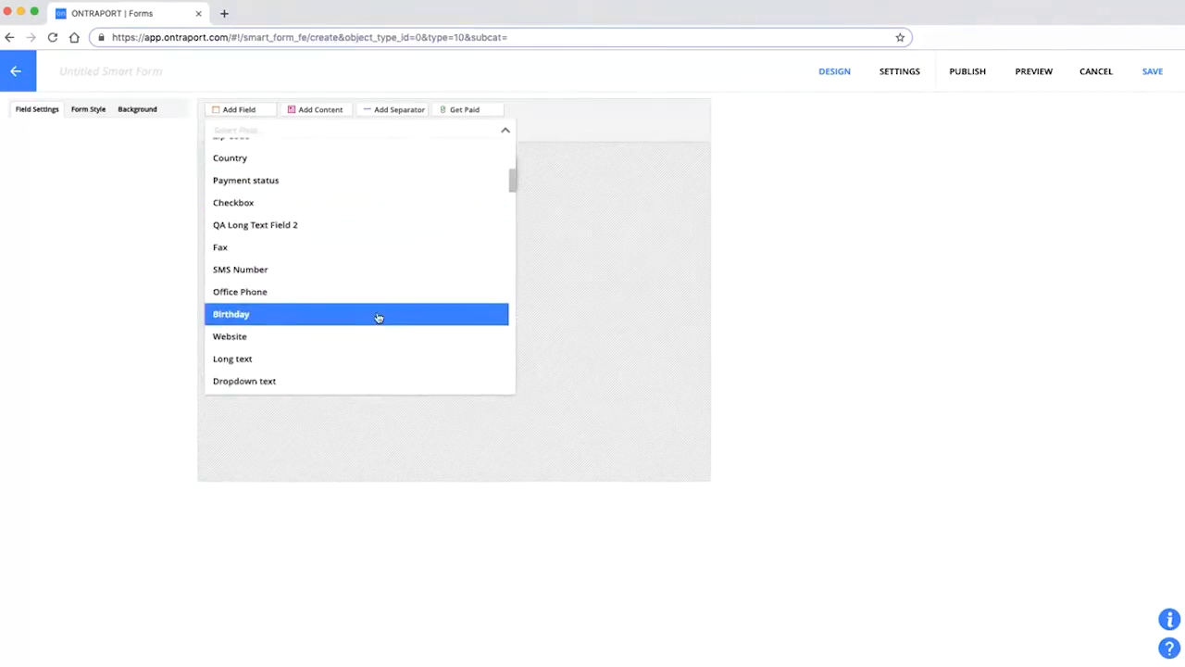
pyautogui.scroll(-10, 372, 326)
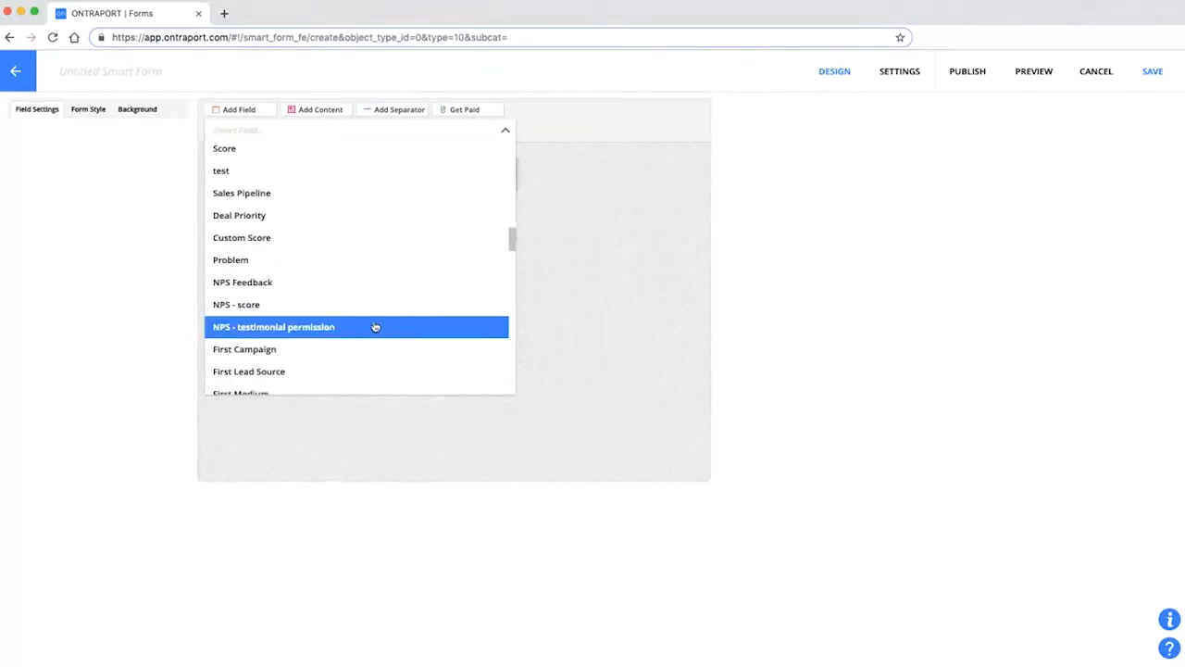
pyautogui.scroll(-5, 374, 323)
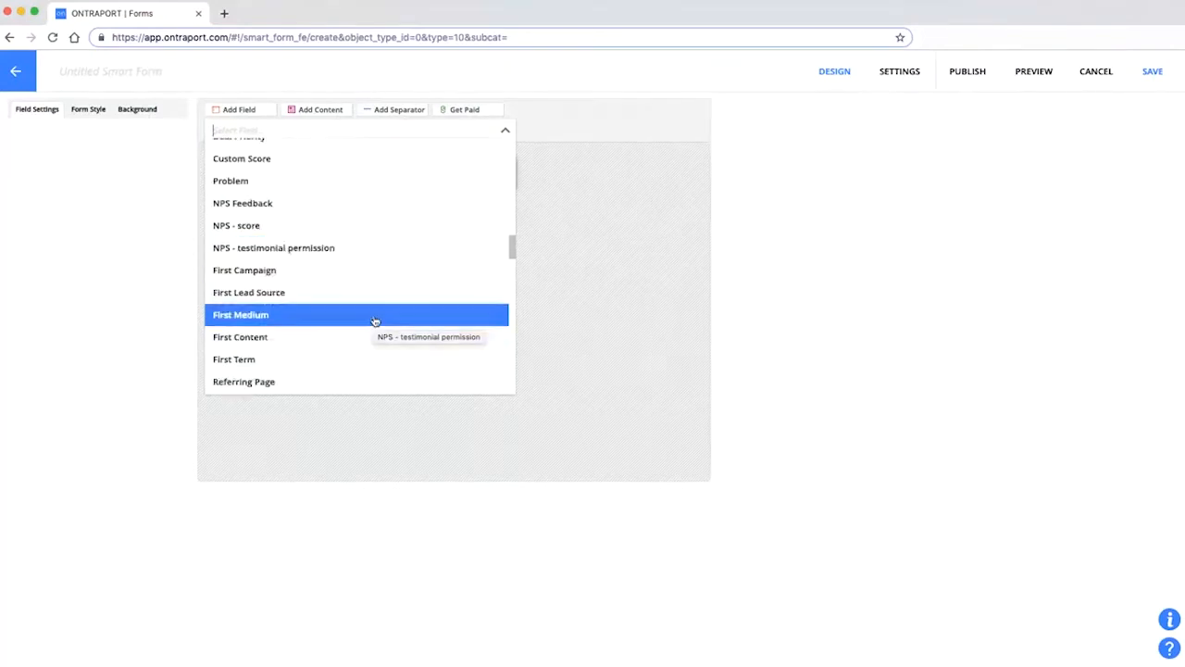
pyautogui.scroll(-5, 373, 321)
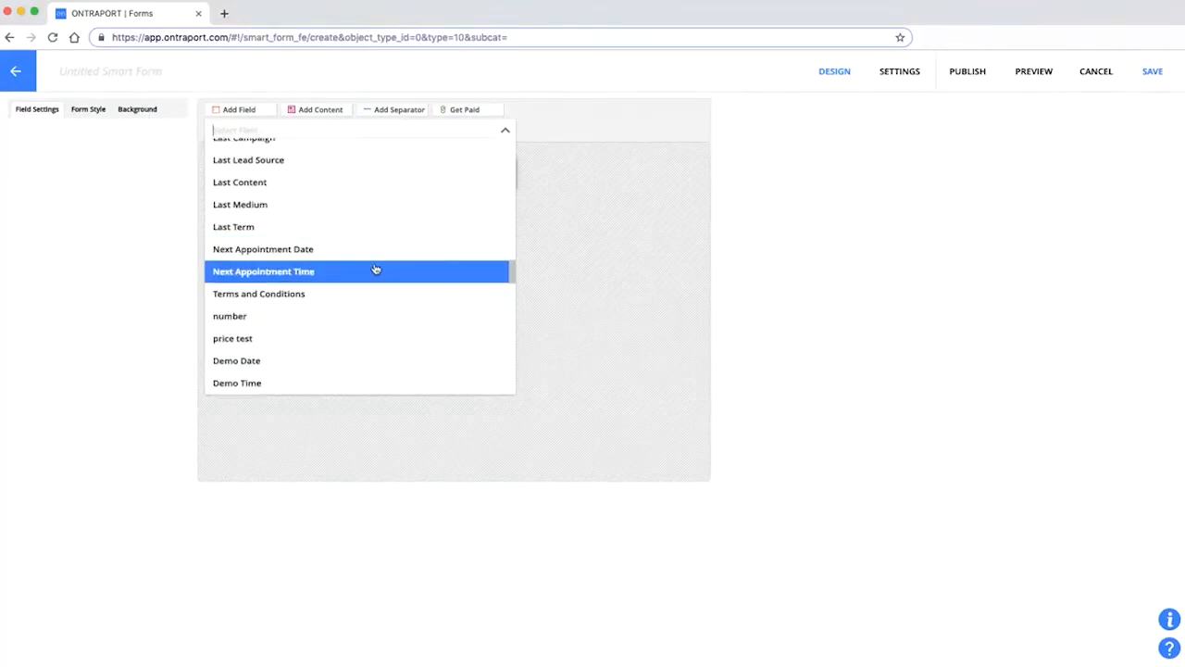
pyautogui.click(288, 251)
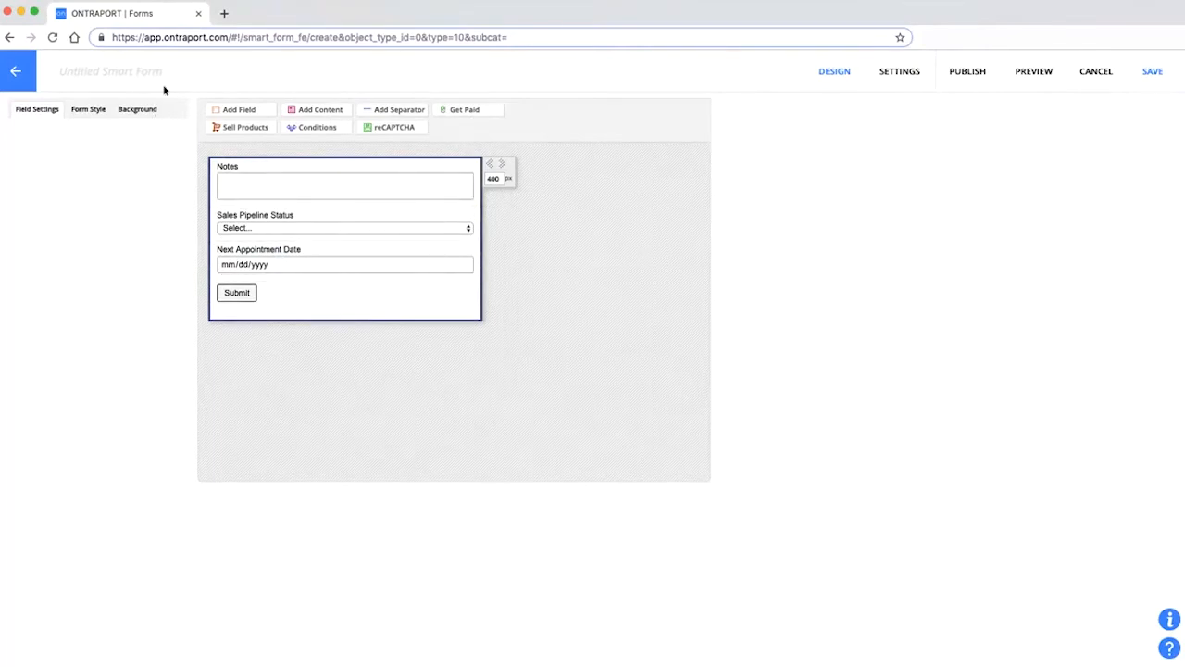
# Save the form as 'Form for new lead task', include it in the New lead task message, and save the message.
pyautogui.write('Form for new lead task')
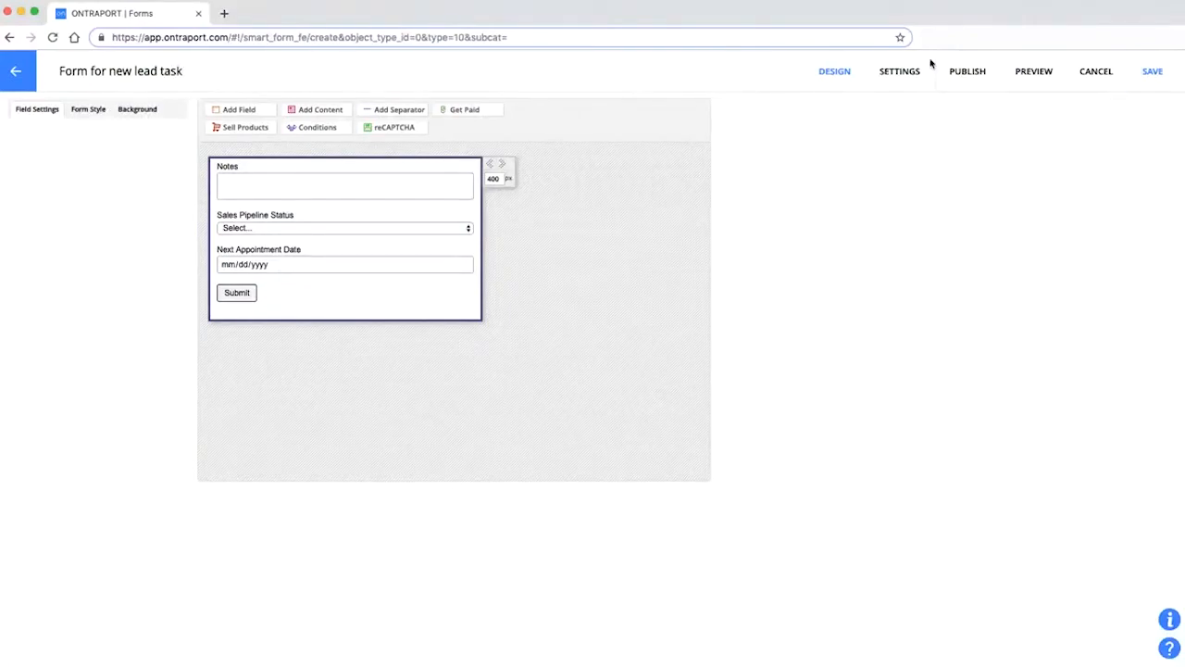
pyautogui.click(1153, 71)
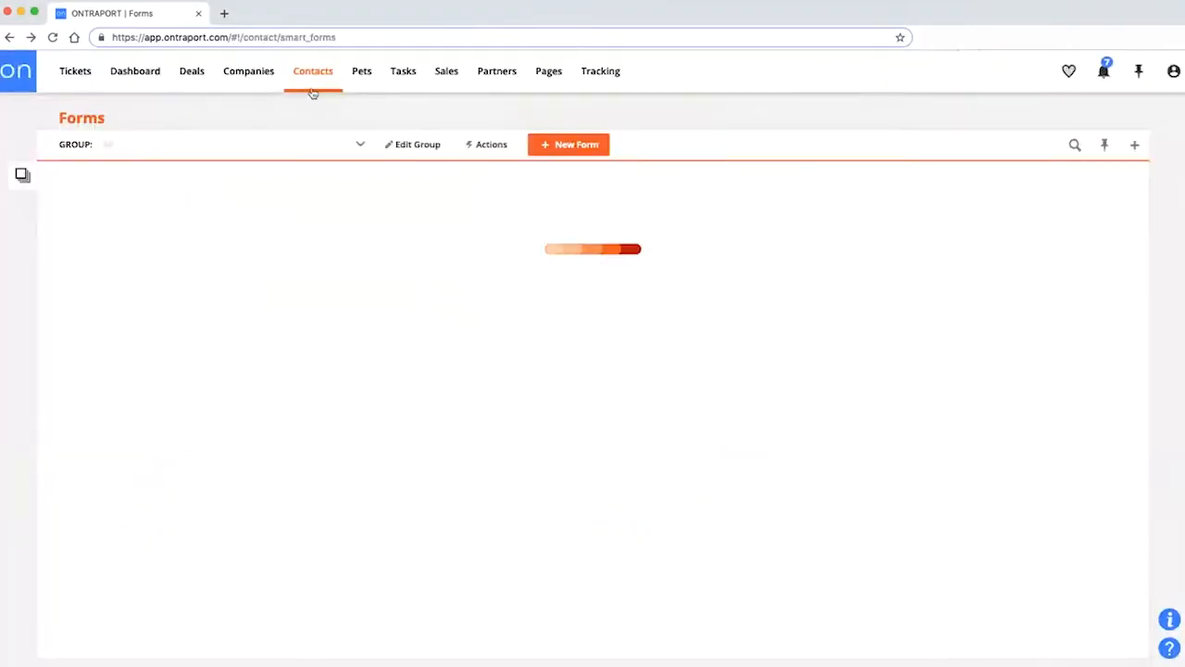
pyautogui.moveTo(317, 91)
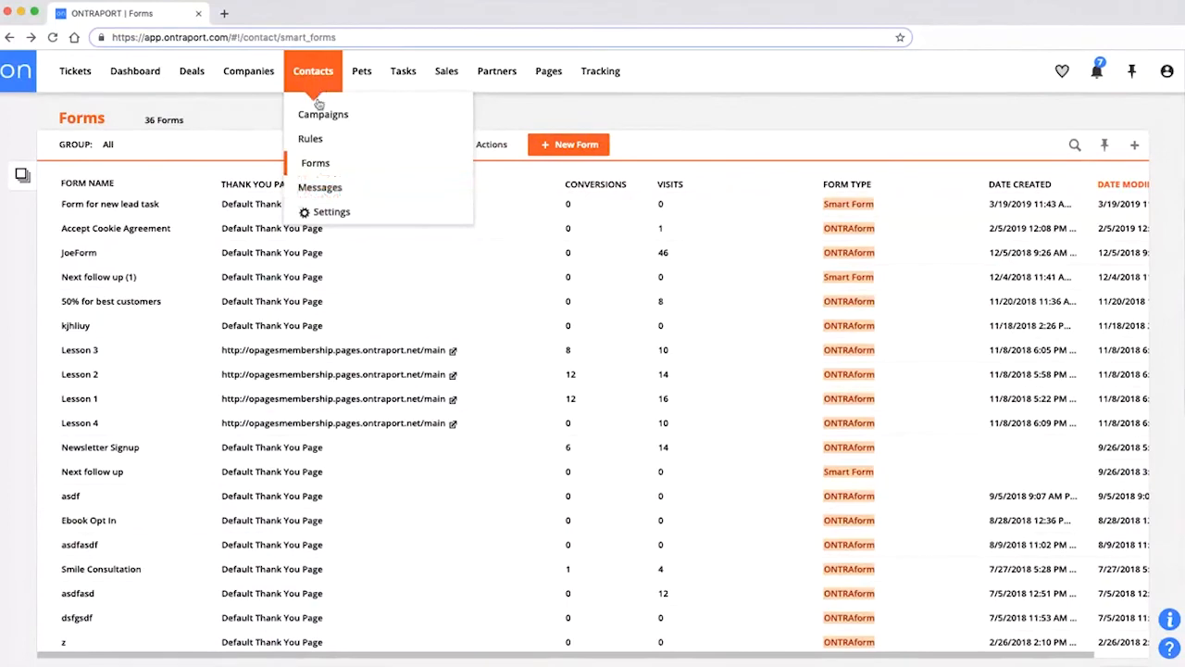
pyautogui.click(316, 188)
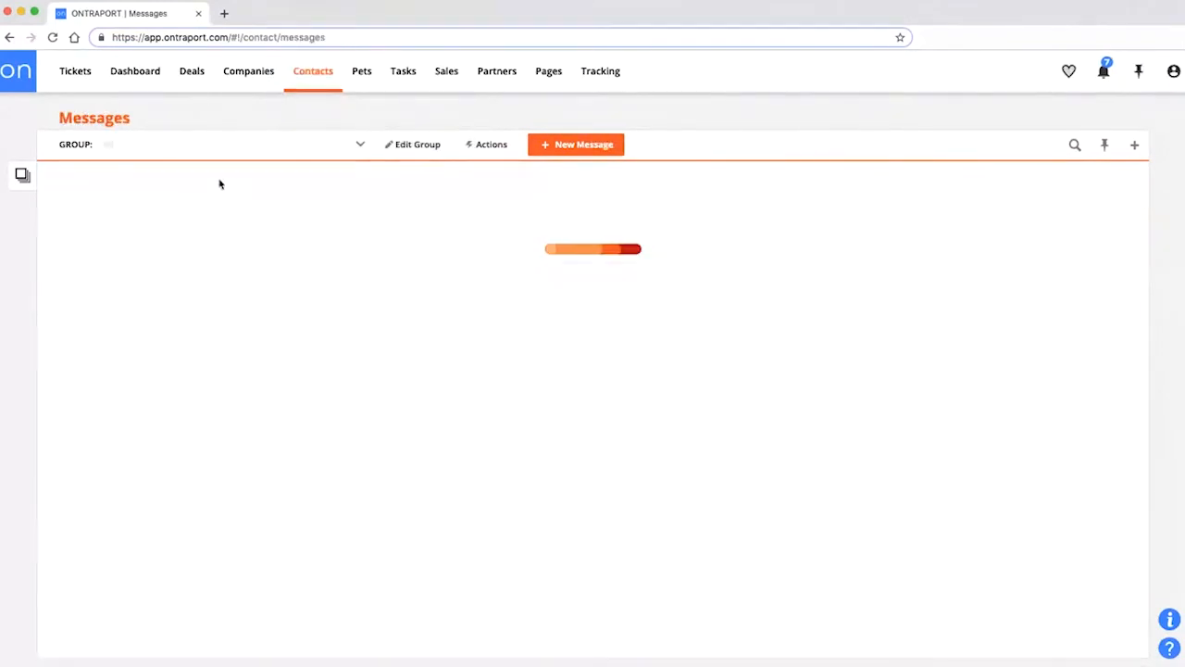
pyautogui.click(104, 208)
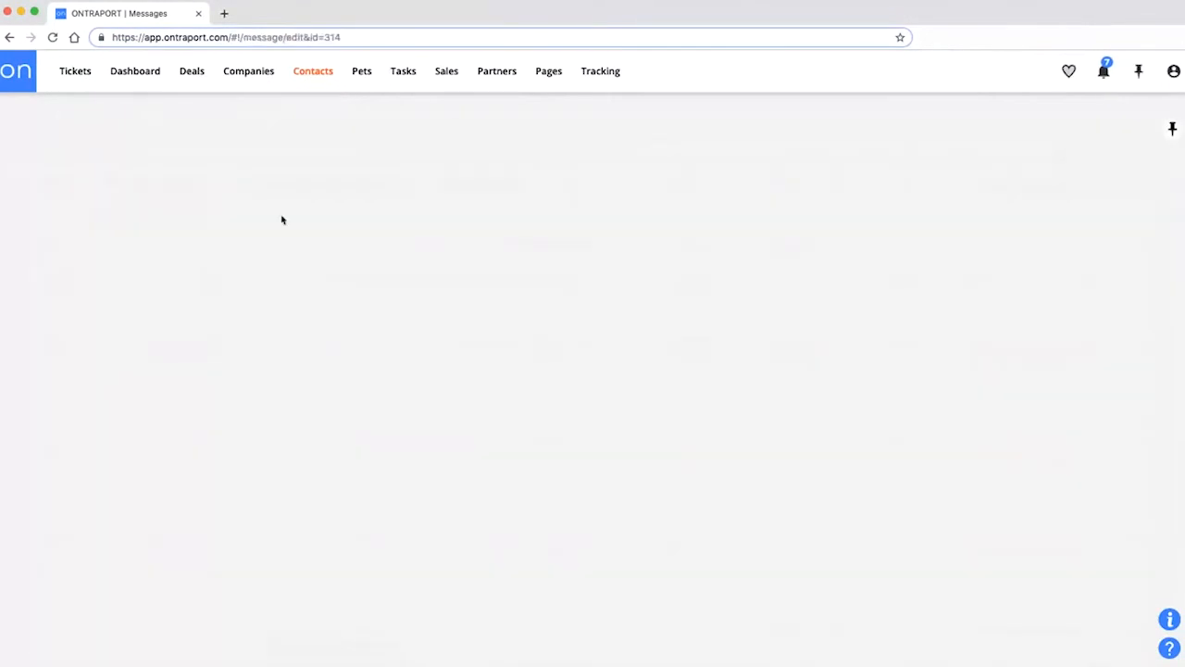
pyautogui.scroll(-3, 255, 563)
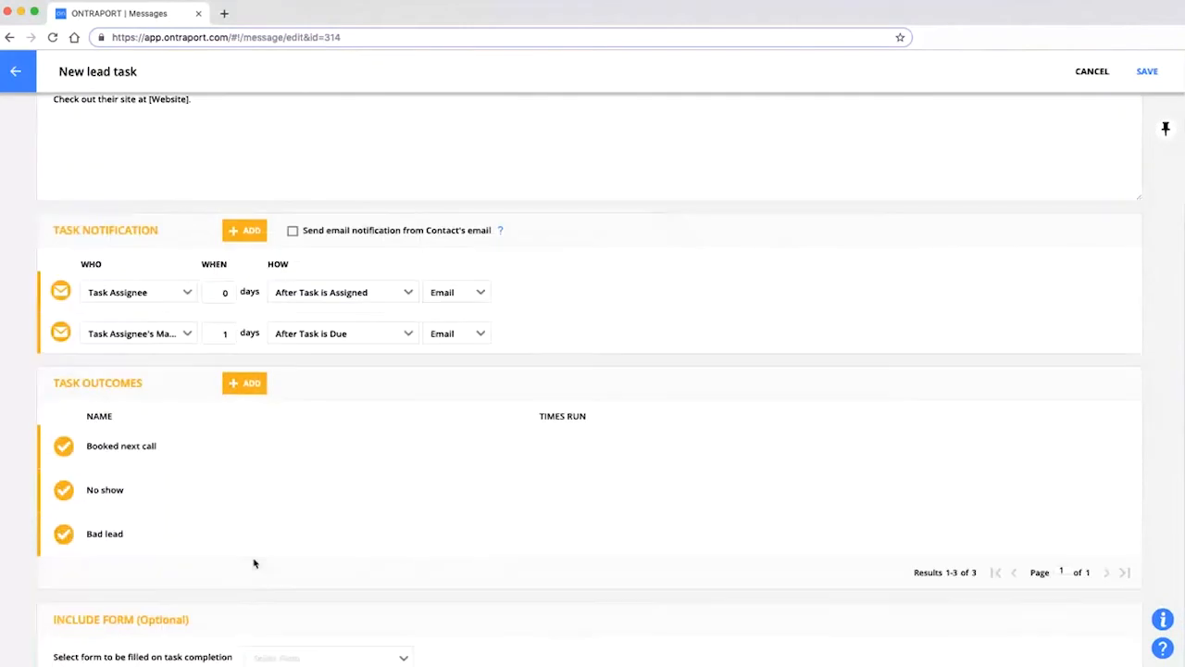
pyautogui.click(329, 658)
pyautogui.click(336, 568)
pyautogui.scroll(1, 987, 166)
pyautogui.click(1146, 90)
pyautogui.scroll(2, 250, 473)
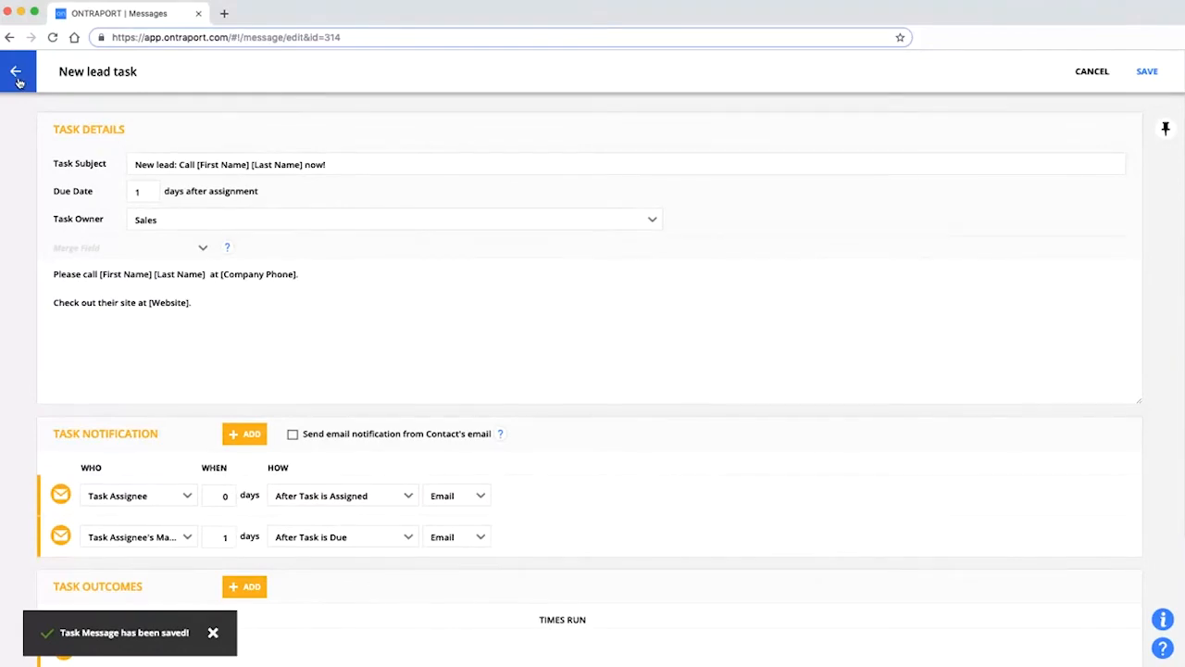
pyautogui.click(17, 82)
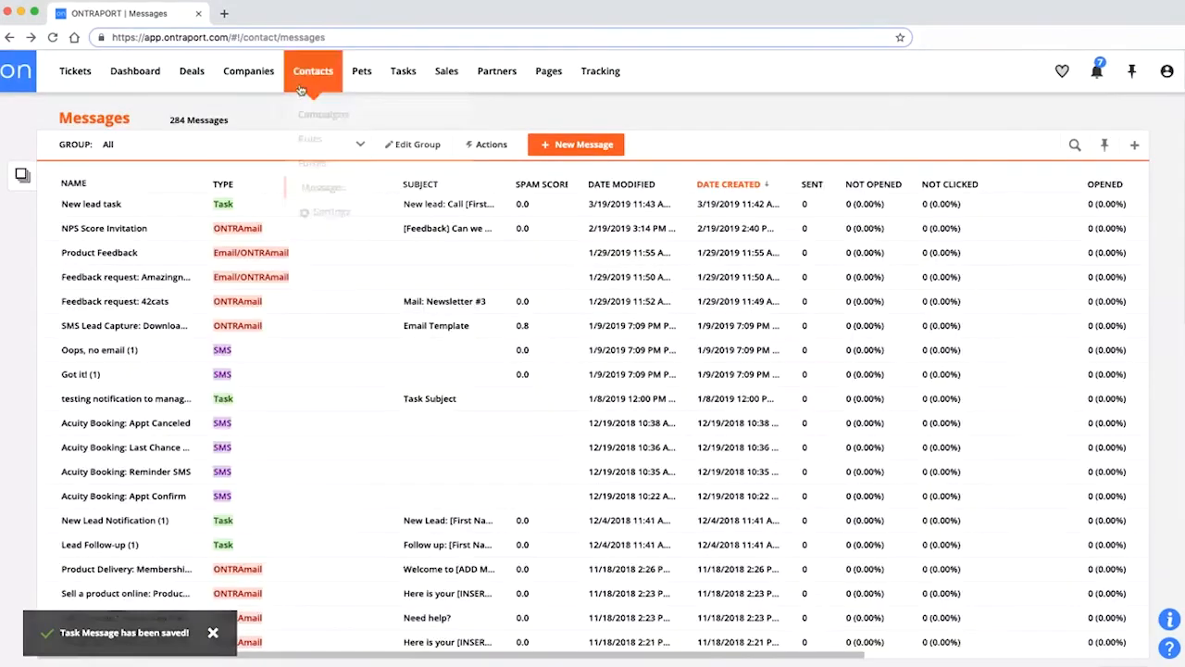
# Assign the New lead task message to the top contact, due 3/20/2019 for Sales.
pyautogui.click(301, 88)
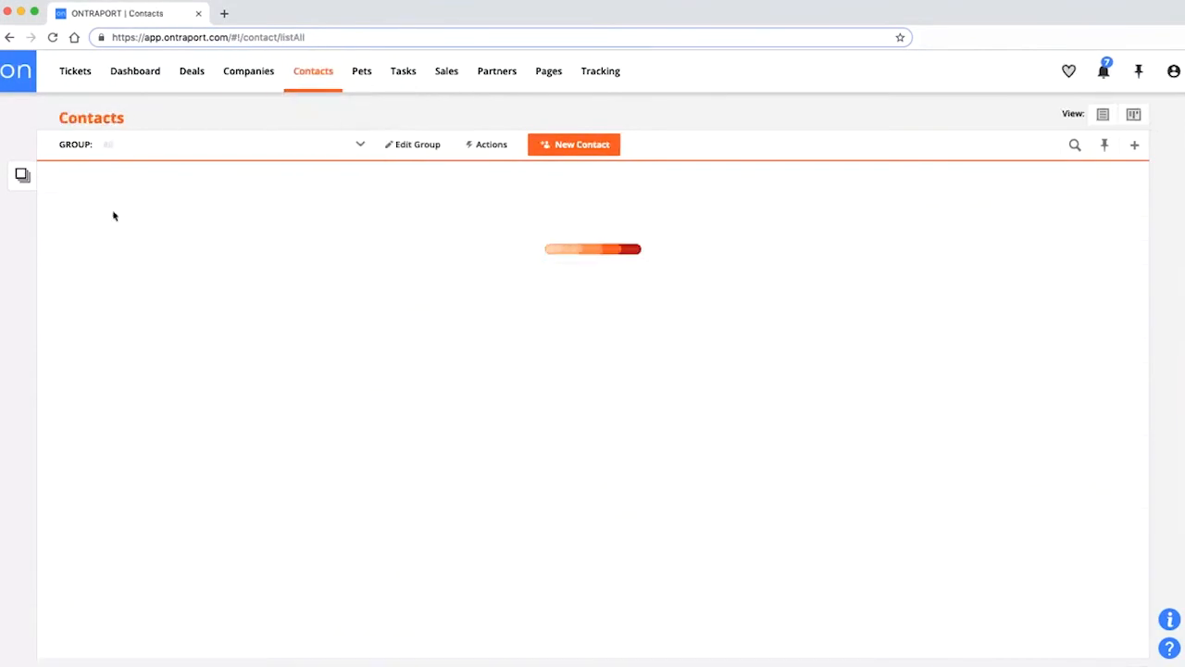
pyautogui.click(48, 231)
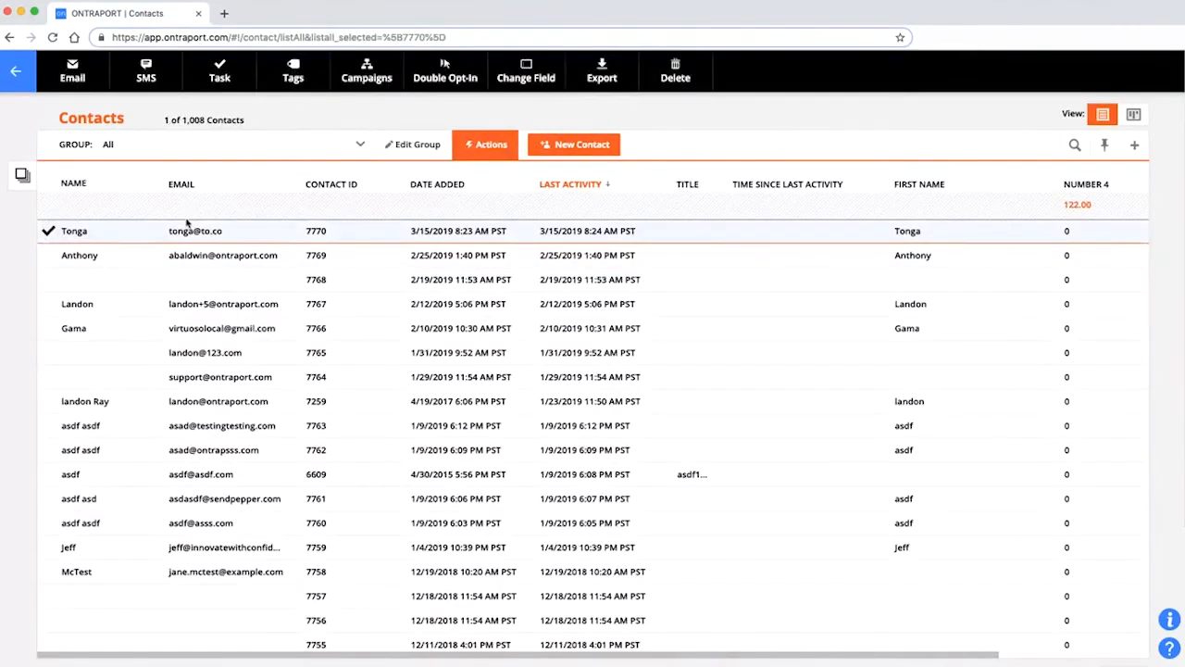
pyautogui.click(228, 82)
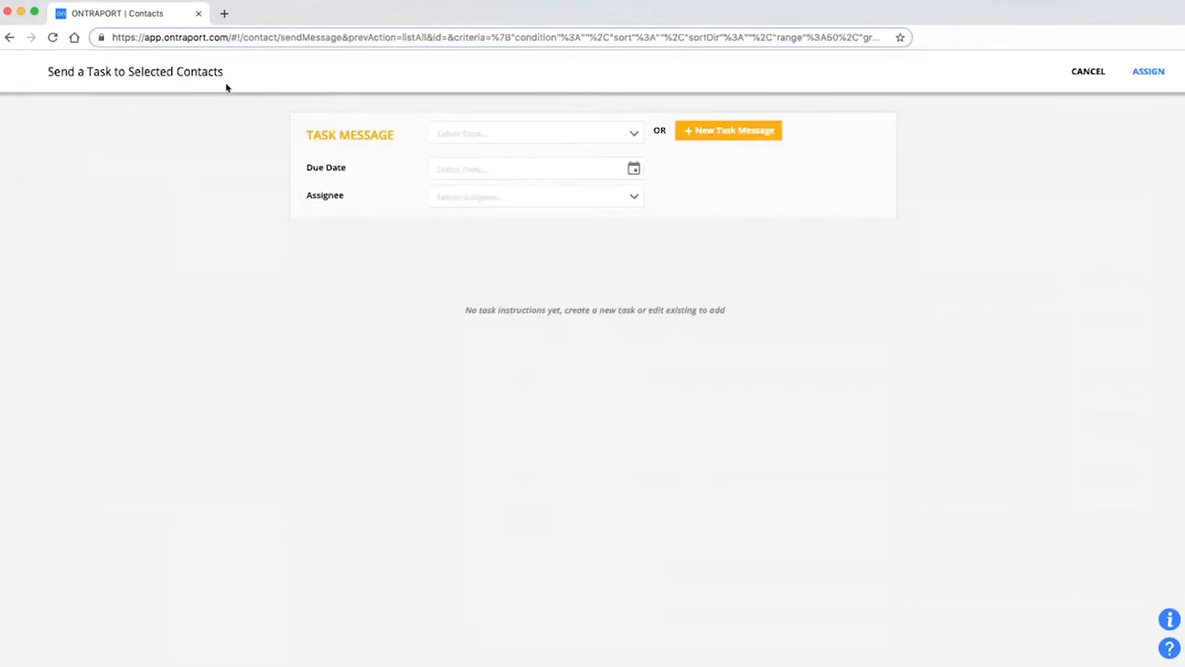
pyautogui.click(489, 137)
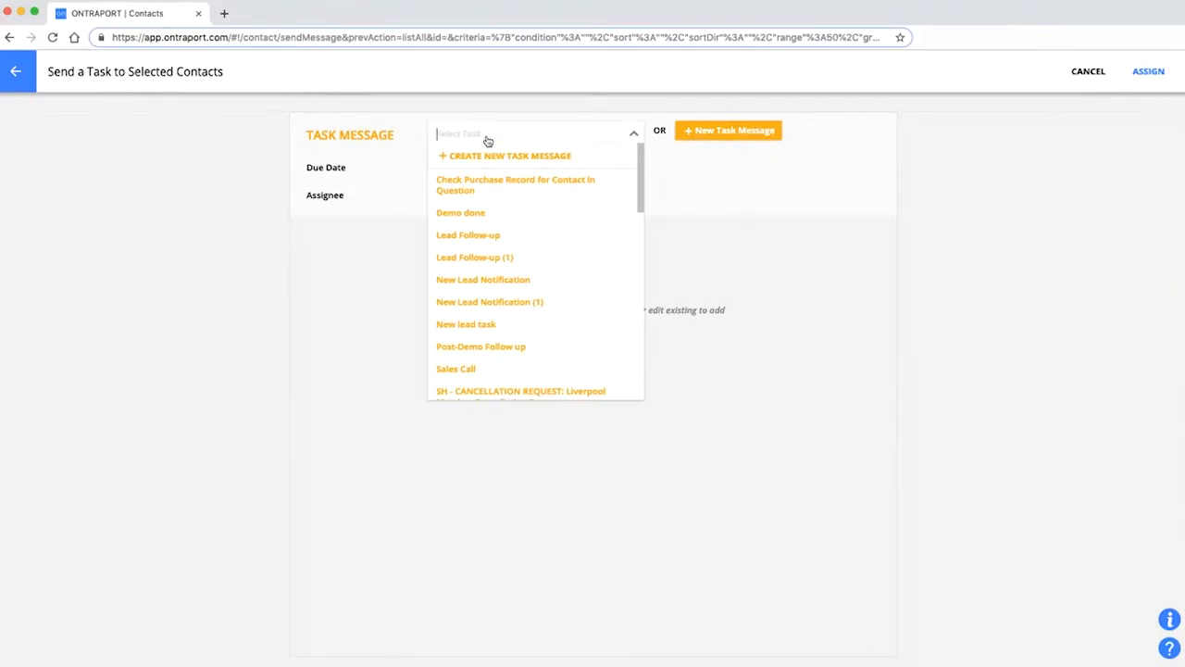
pyautogui.write('new')
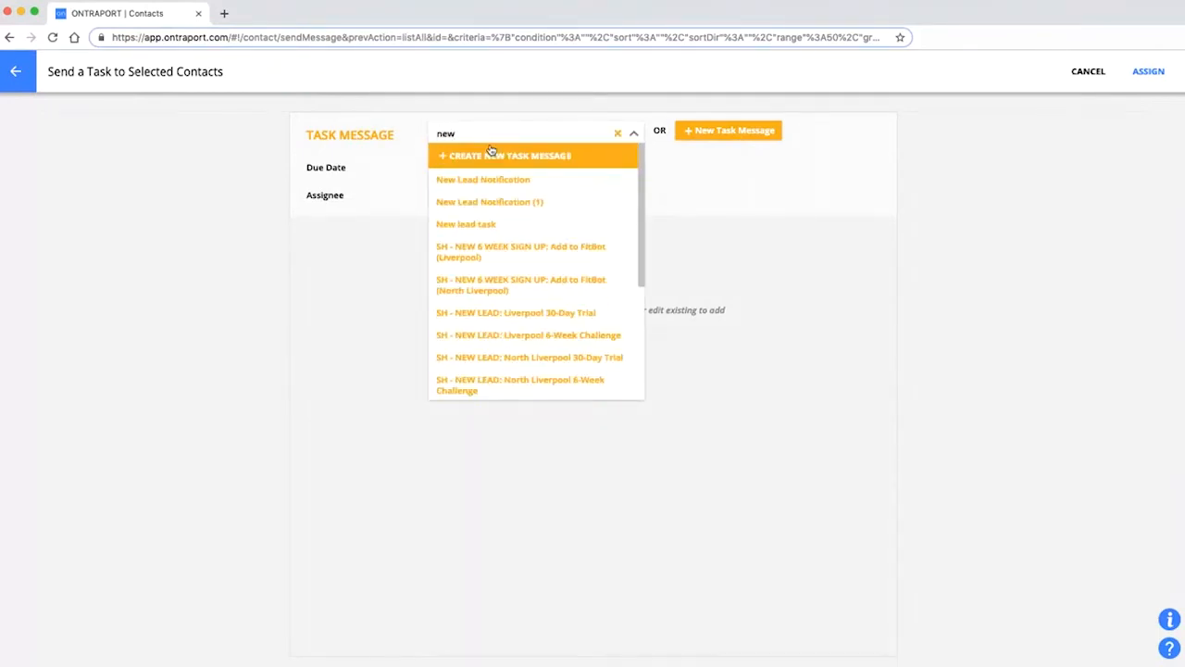
pyautogui.press('Down')
pyautogui.press('Down')
pyautogui.press('Down')
pyautogui.press('Return')
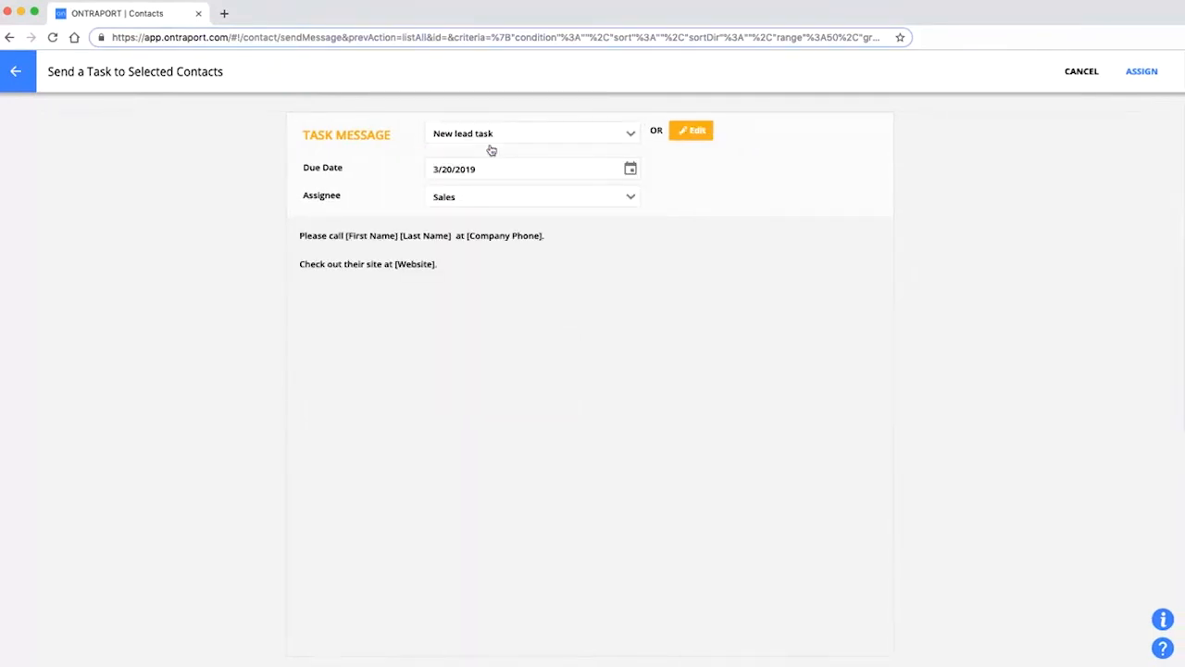
pyautogui.click(1142, 71)
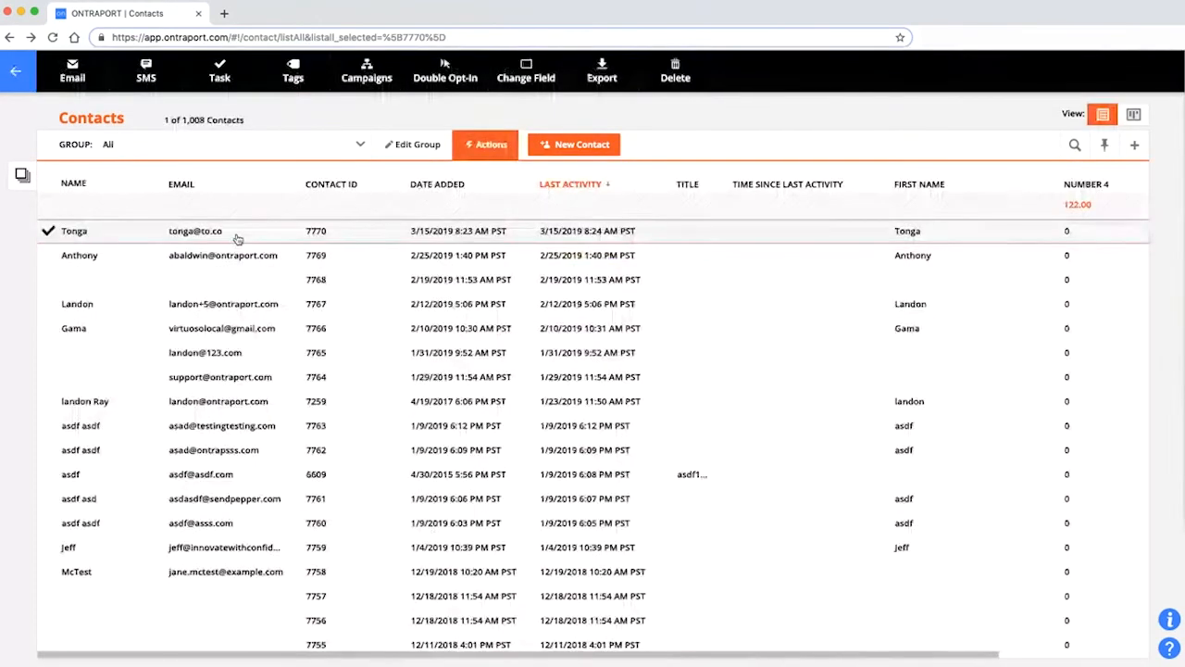
# Open the contact's Notes and Tasks and set Show Tasks to All Tasks.
pyautogui.click(85, 233)
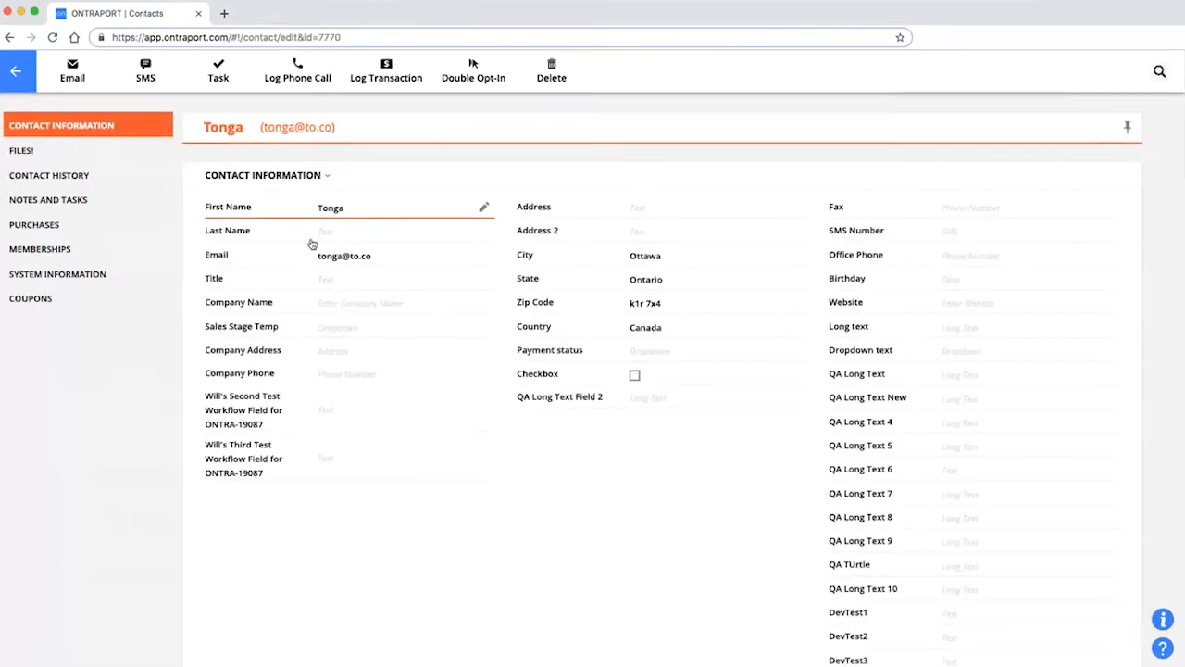
pyautogui.scroll(-3, 470, 434)
pyautogui.scroll(-10, 469, 434)
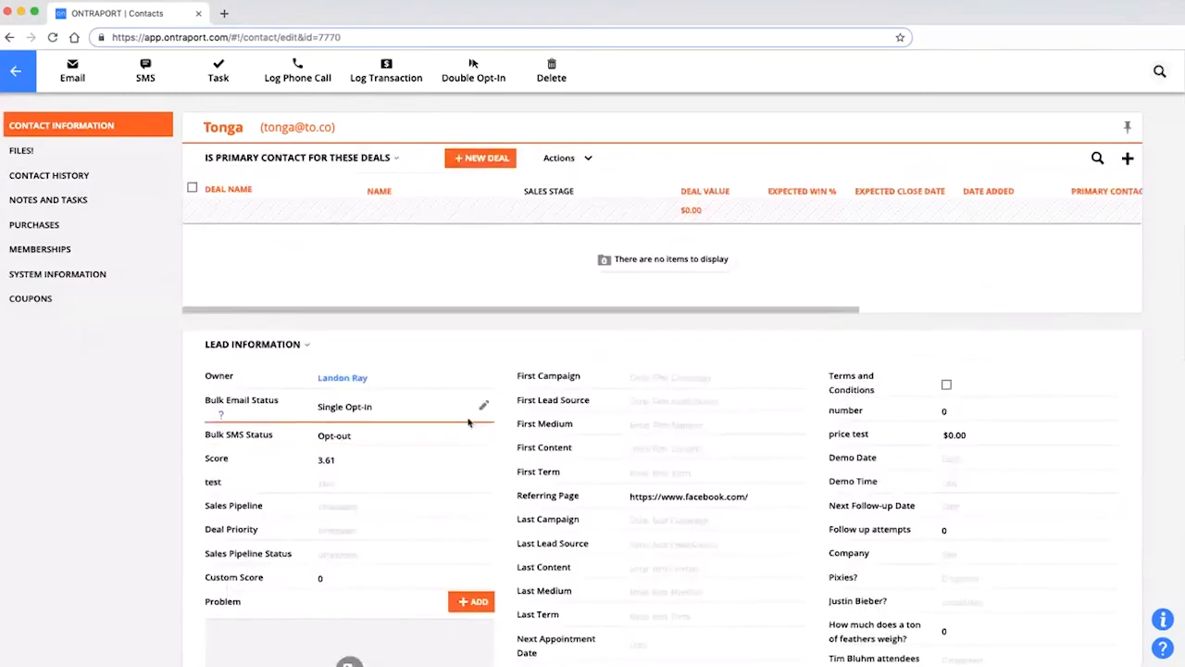
pyautogui.scroll(-12, 414, 436)
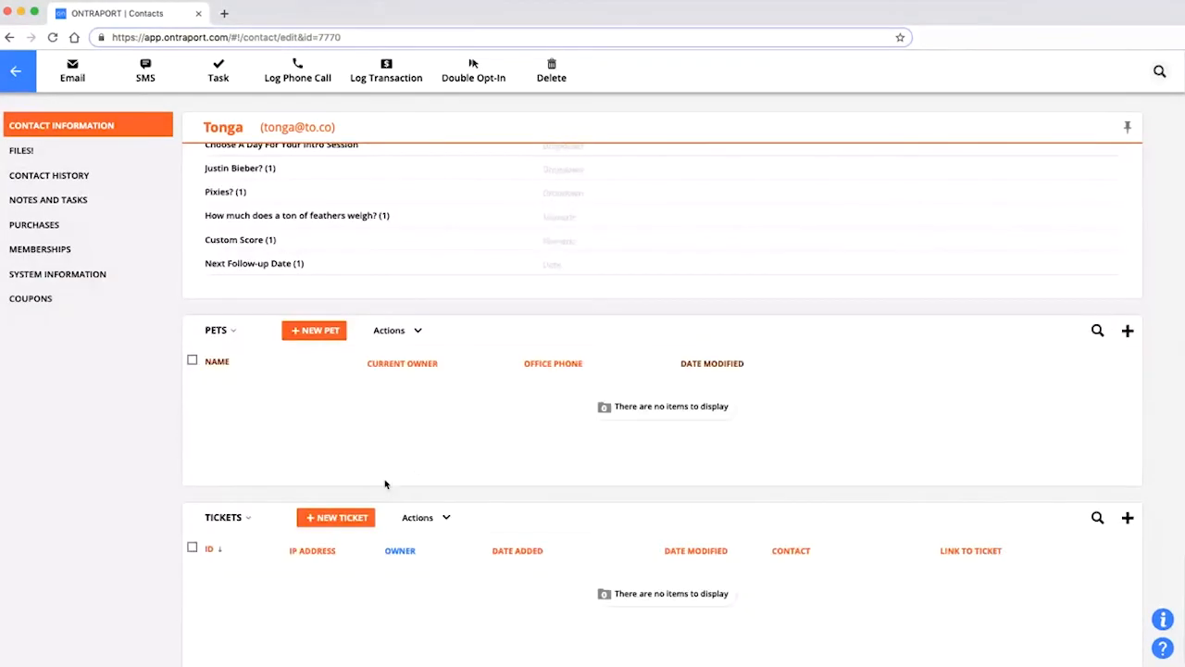
pyautogui.click(53, 198)
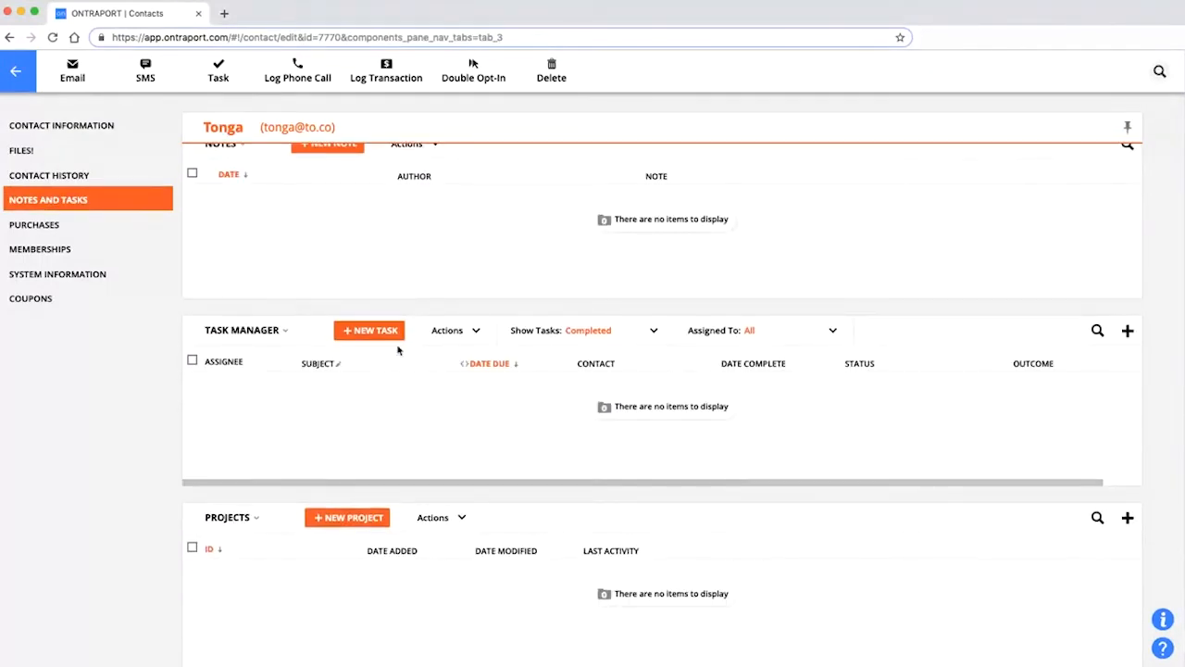
pyautogui.click(609, 336)
pyautogui.click(606, 357)
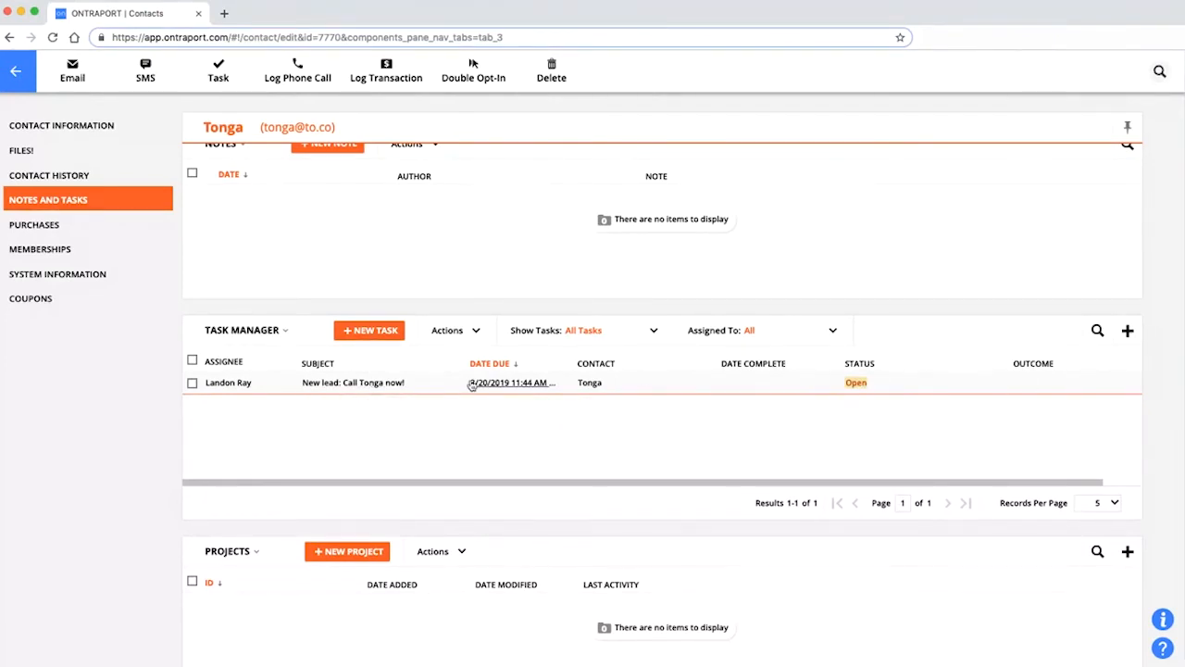
# Expand and collapse the open call task's details, then open its assignee's user profile.
pyautogui.click(344, 387)
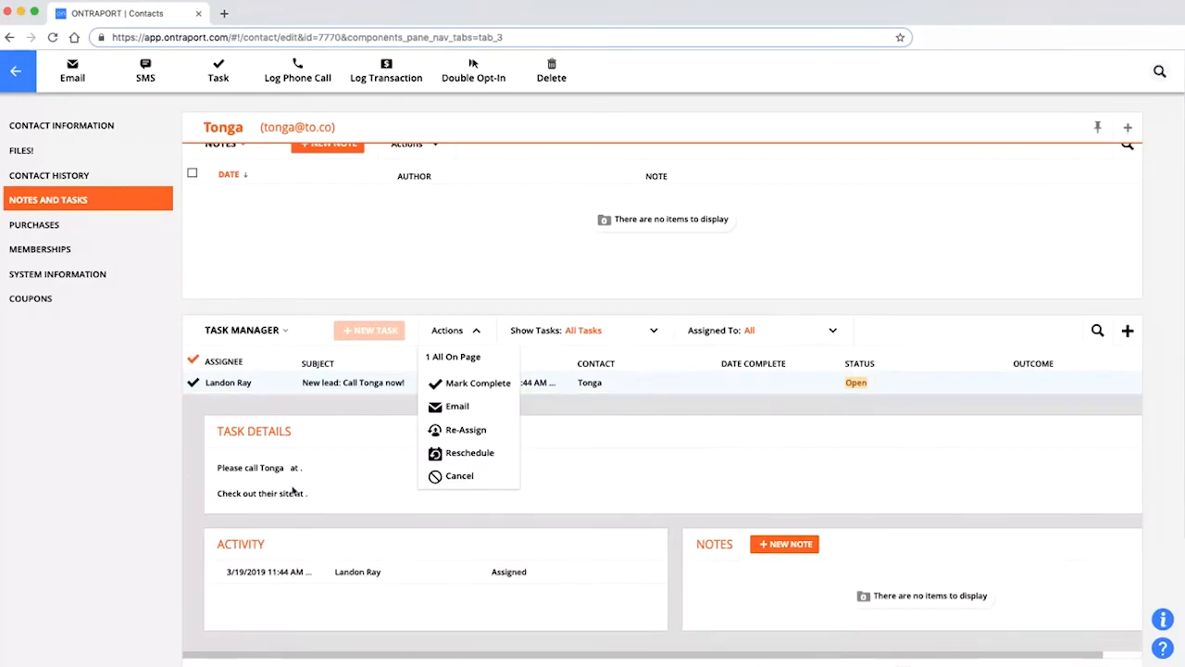
pyautogui.click(365, 384)
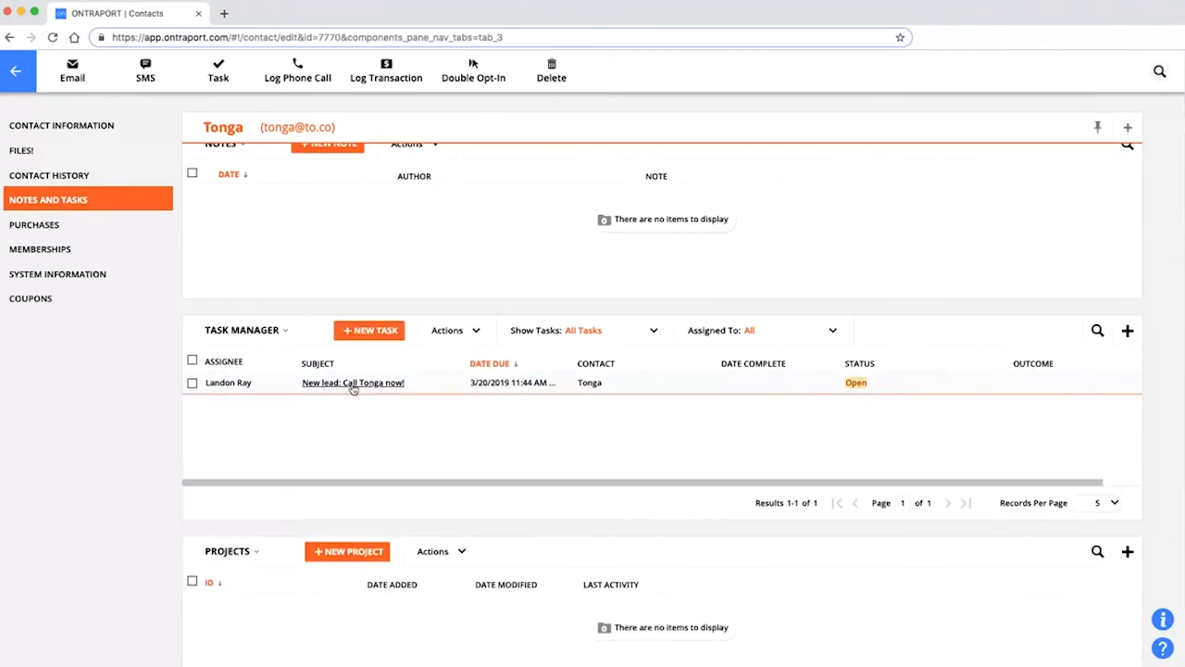
pyautogui.click(348, 386)
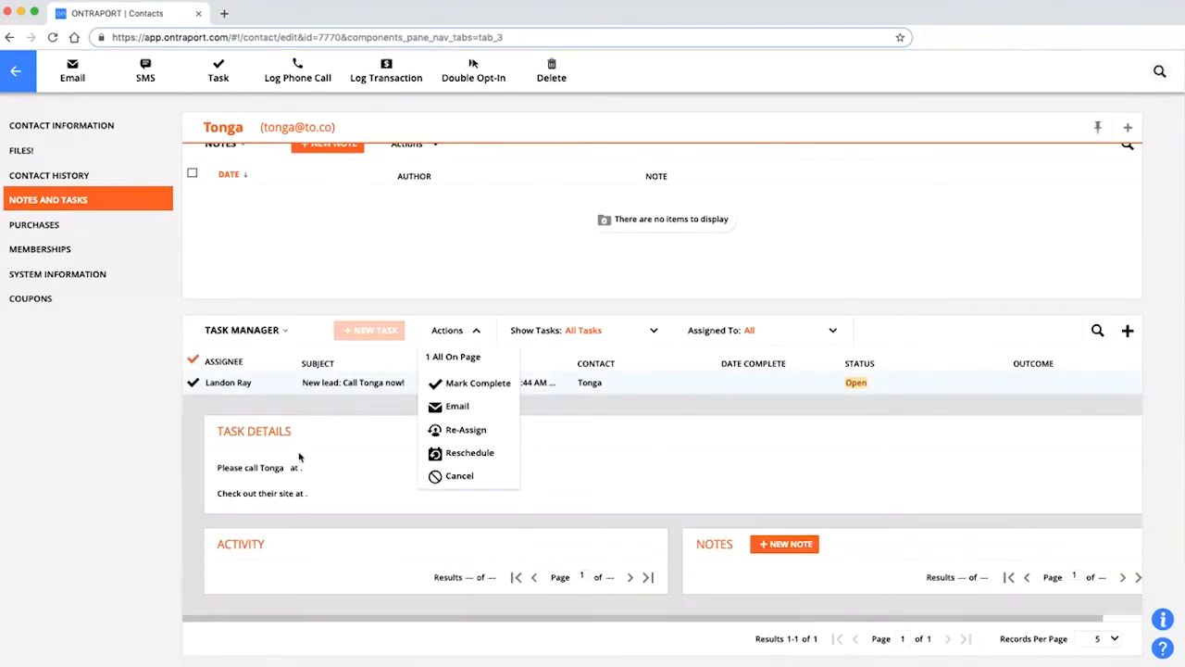
pyautogui.click(362, 384)
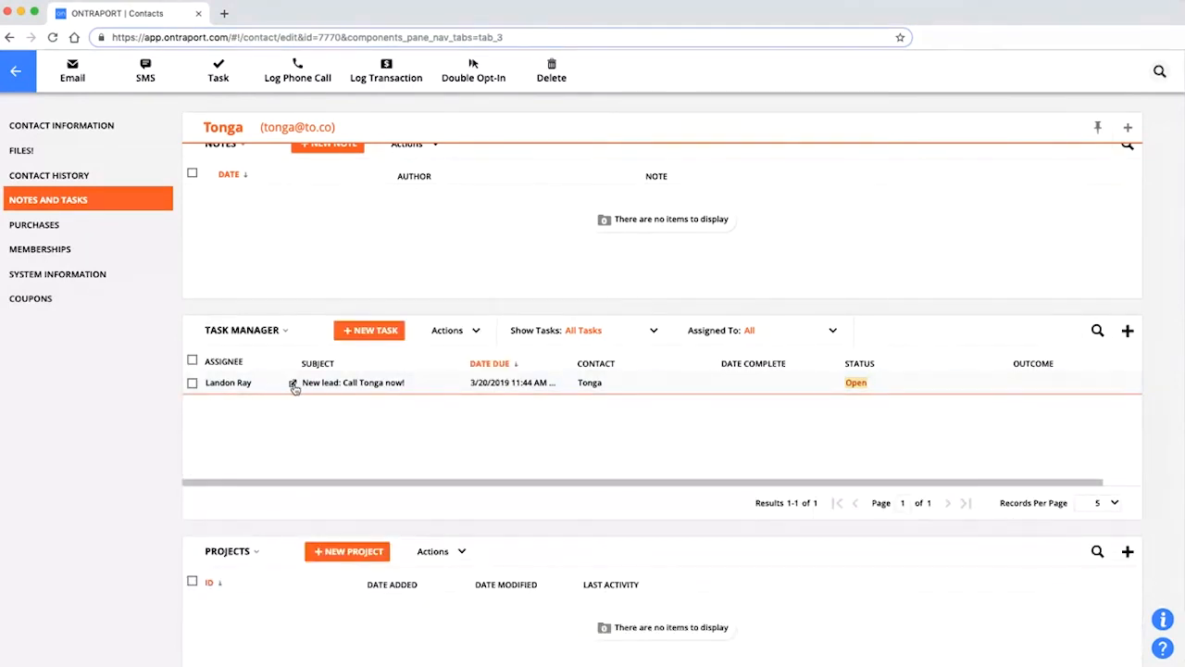
pyautogui.click(293, 387)
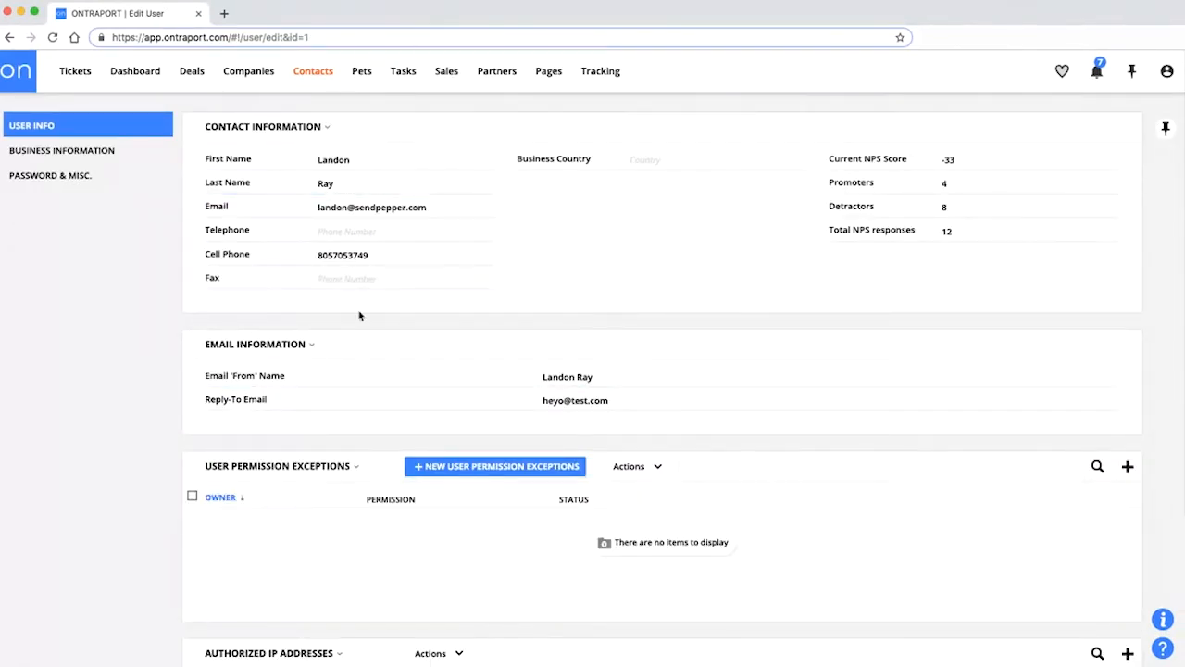
# Go back to the contact's tasks, show All Tasks, expand the call task, then return to Contacts.
pyautogui.scroll(-3, 359, 294)
pyautogui.scroll(3, 377, 373)
pyautogui.click(9, 38)
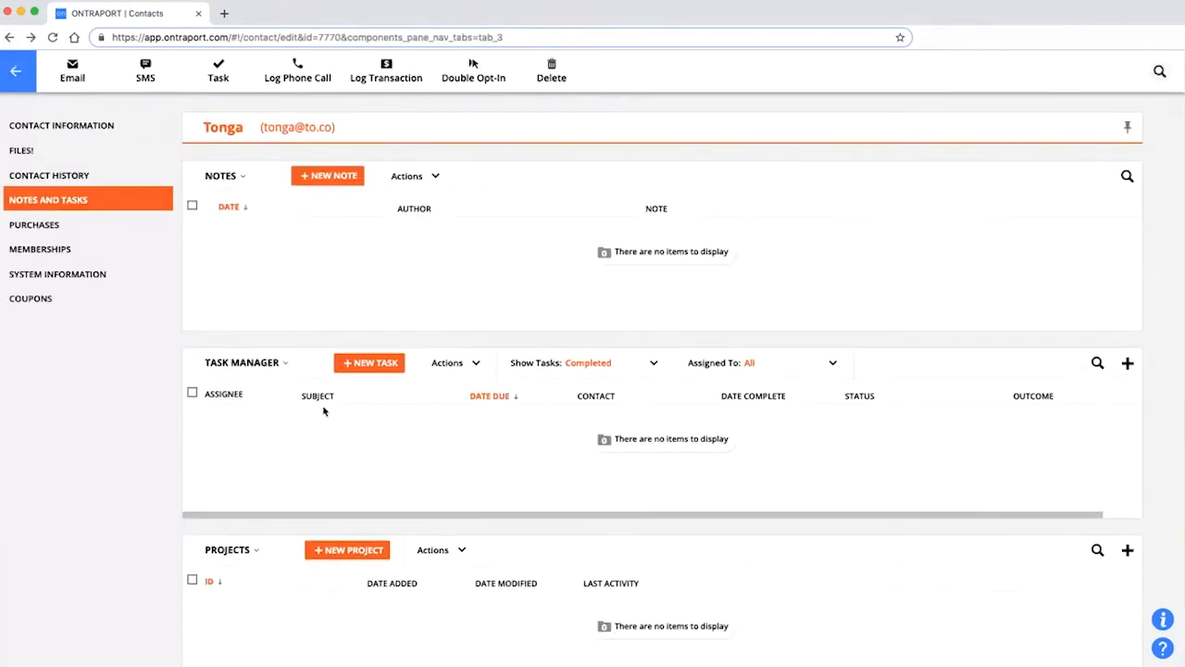
pyautogui.scroll(-1, 336, 442)
pyautogui.scroll(1, 340, 437)
pyautogui.click(583, 364)
pyautogui.click(529, 386)
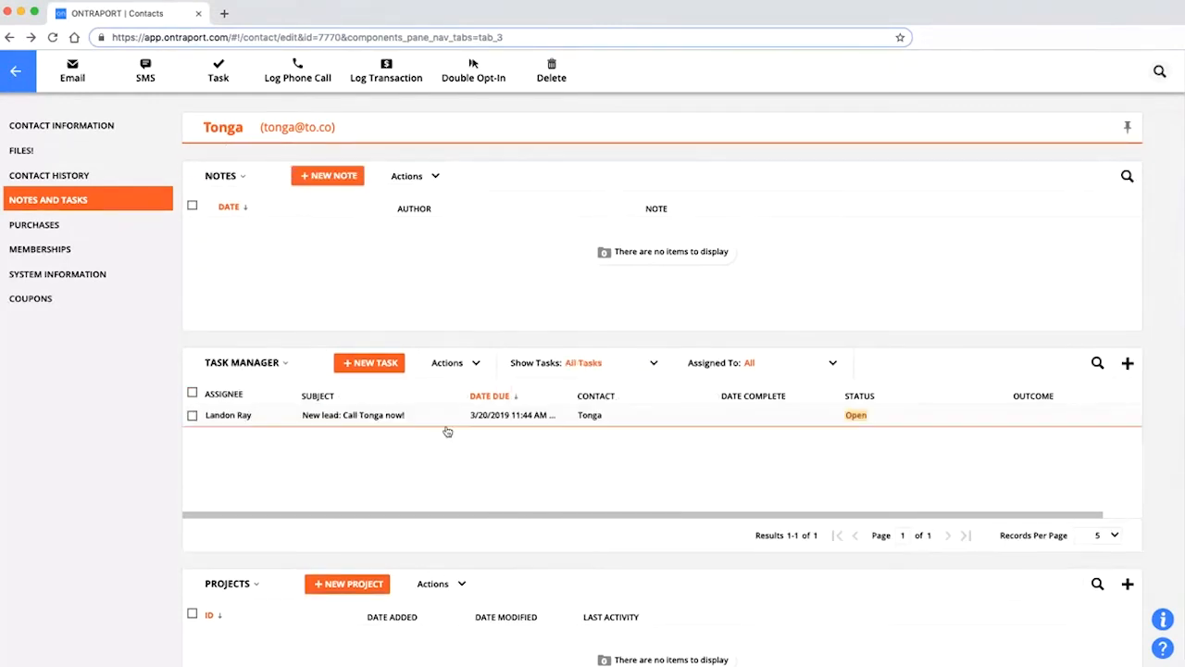
pyautogui.click(357, 418)
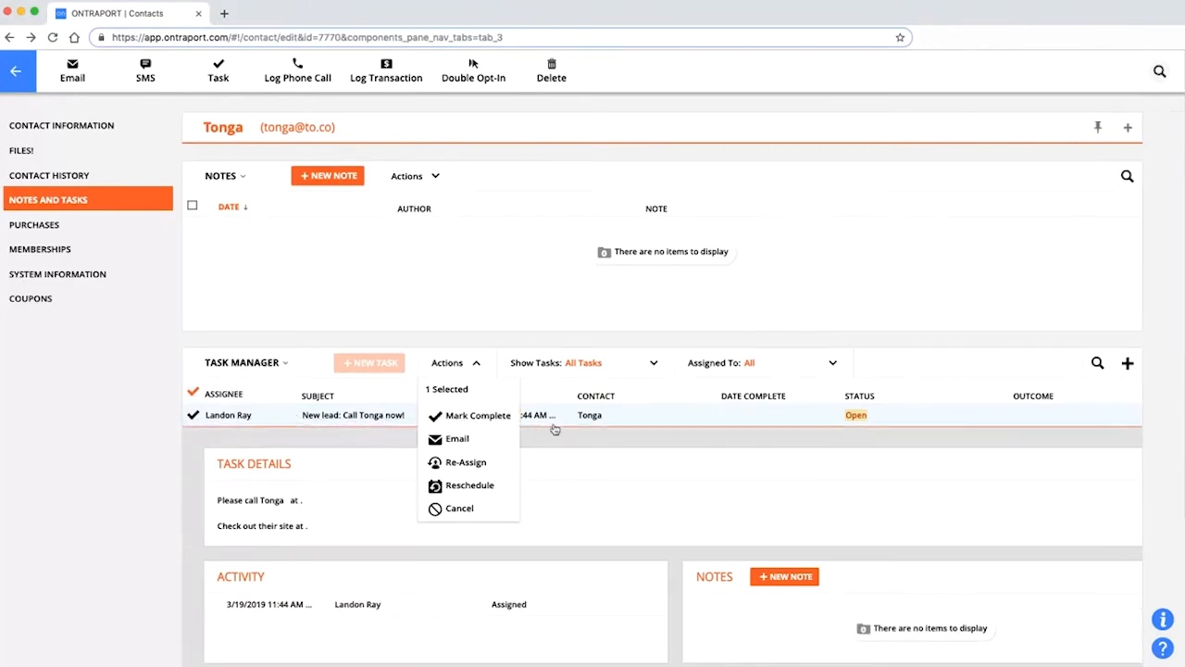
pyautogui.click(16, 71)
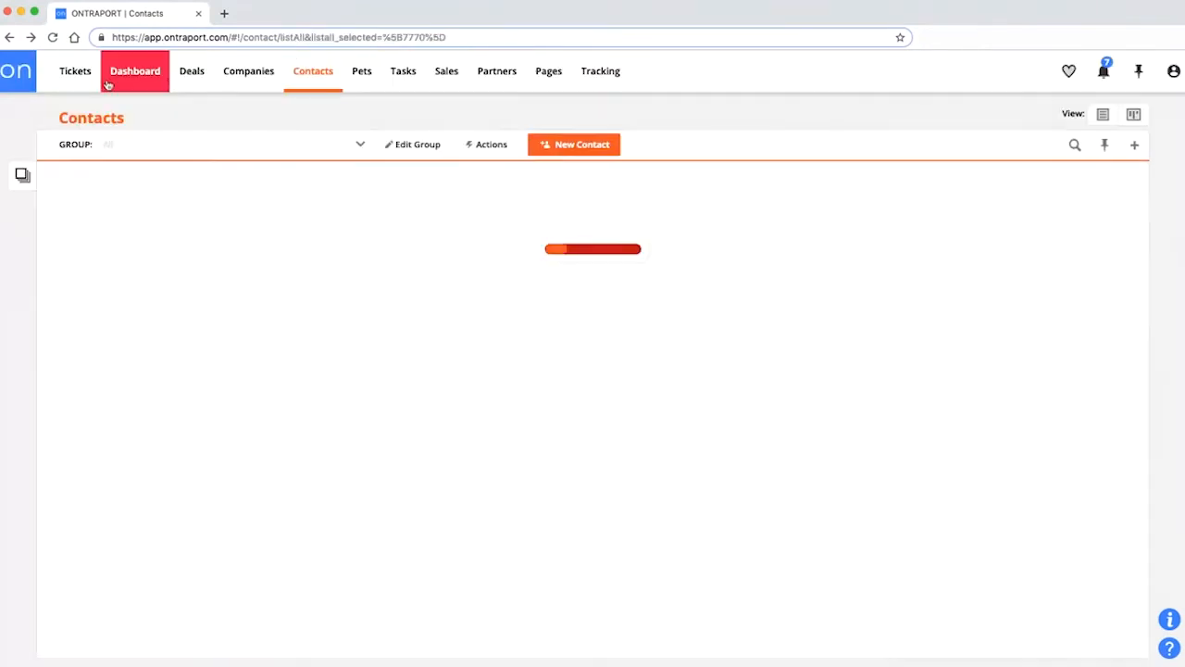
# List all 65 tasks, expand the new-lead call task and bring up its Complete Task form.
pyautogui.click(76, 74)
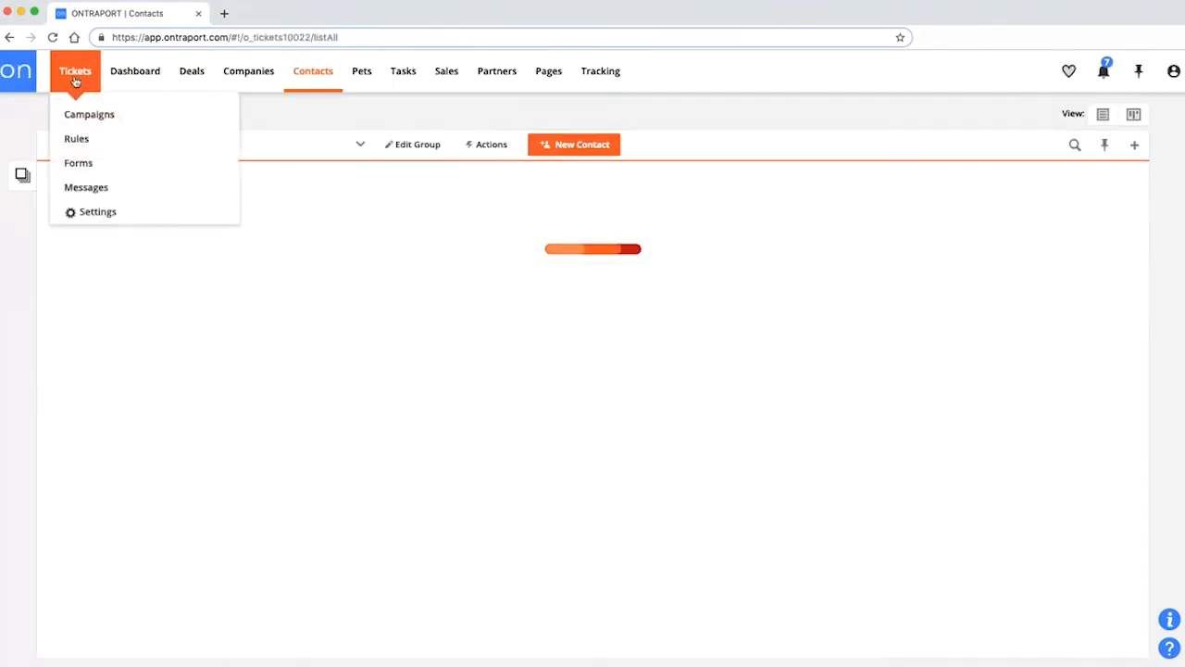
pyautogui.click(403, 74)
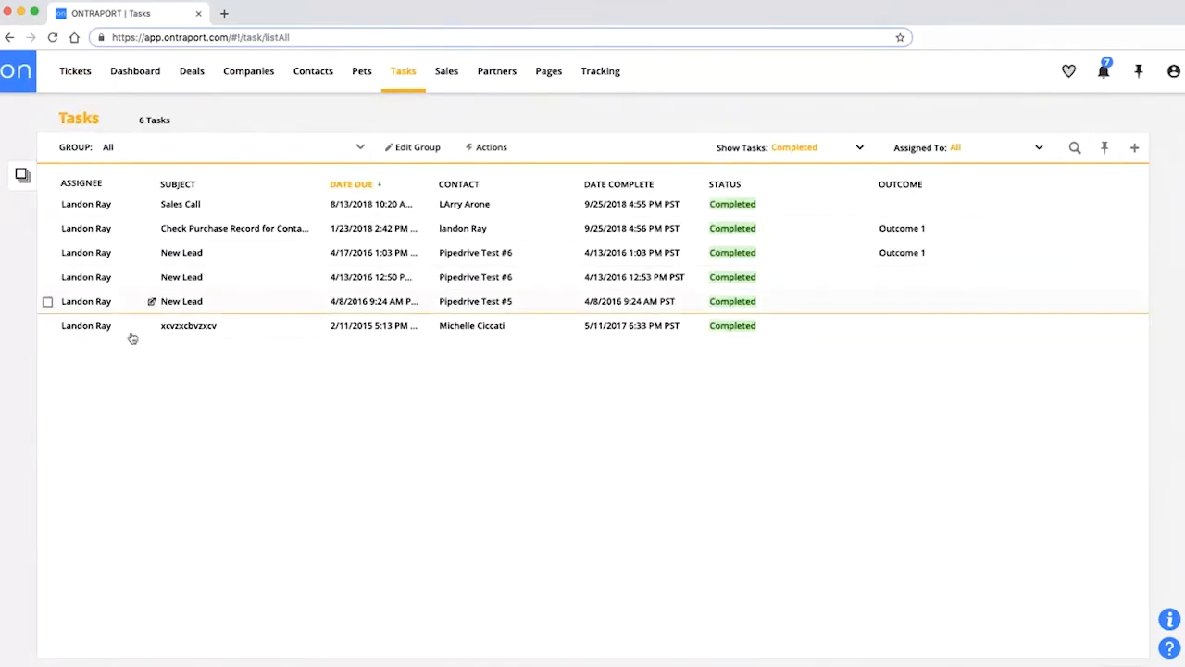
pyautogui.moveTo(72, 78)
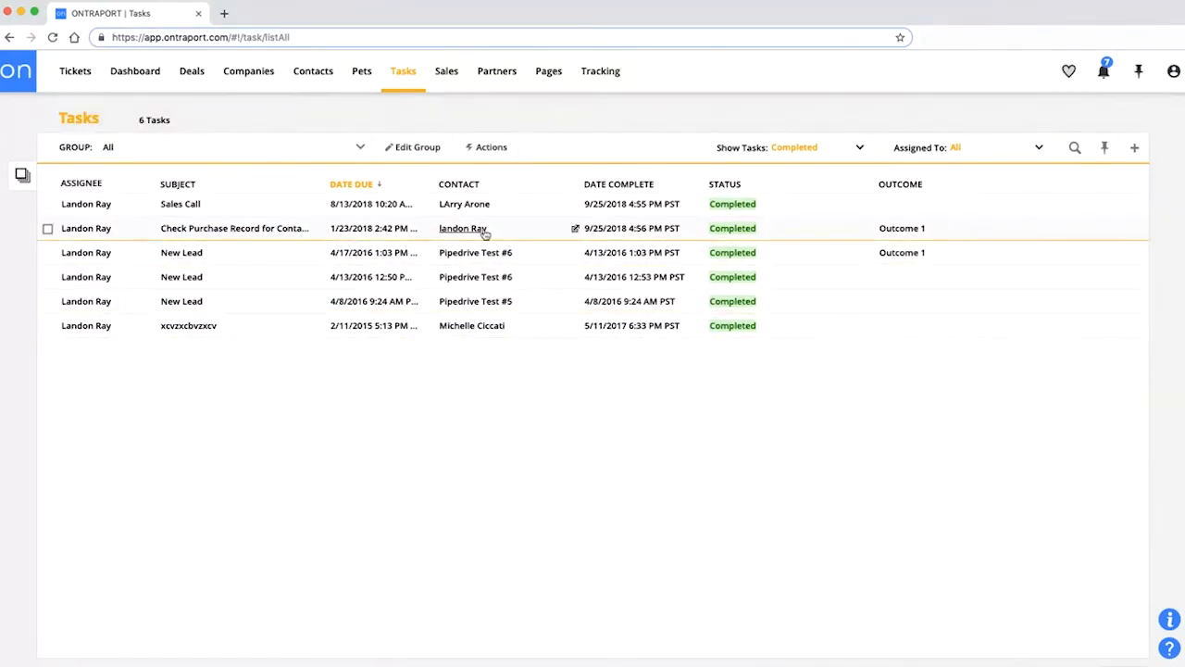
pyautogui.click(820, 158)
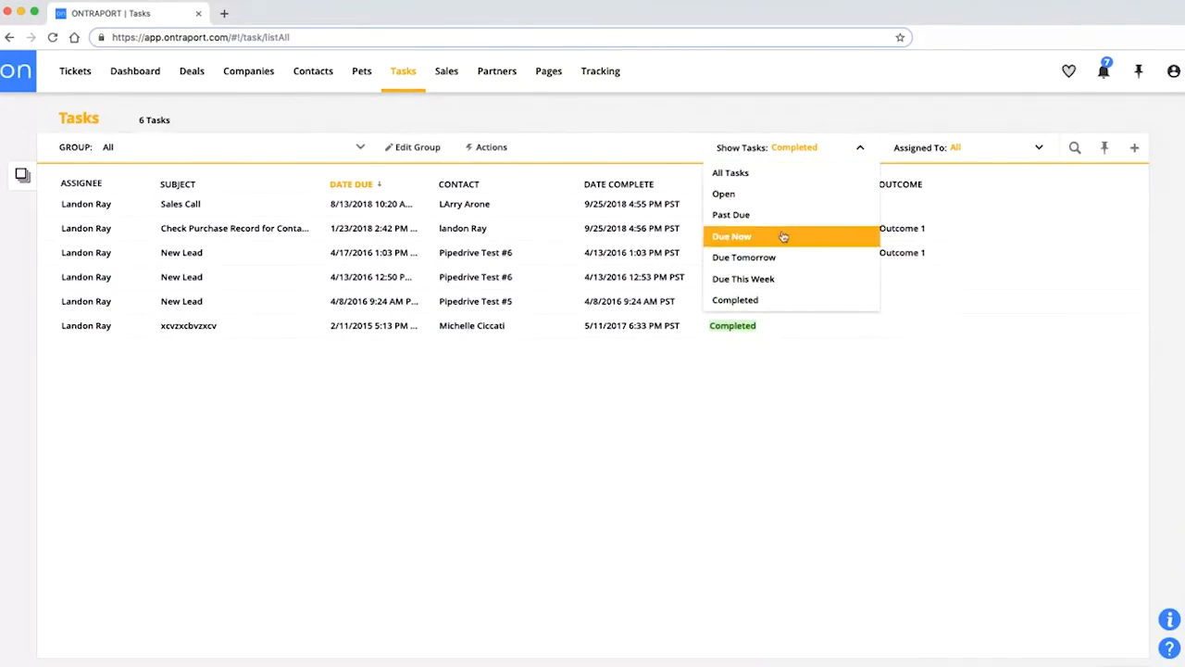
pyautogui.click(777, 174)
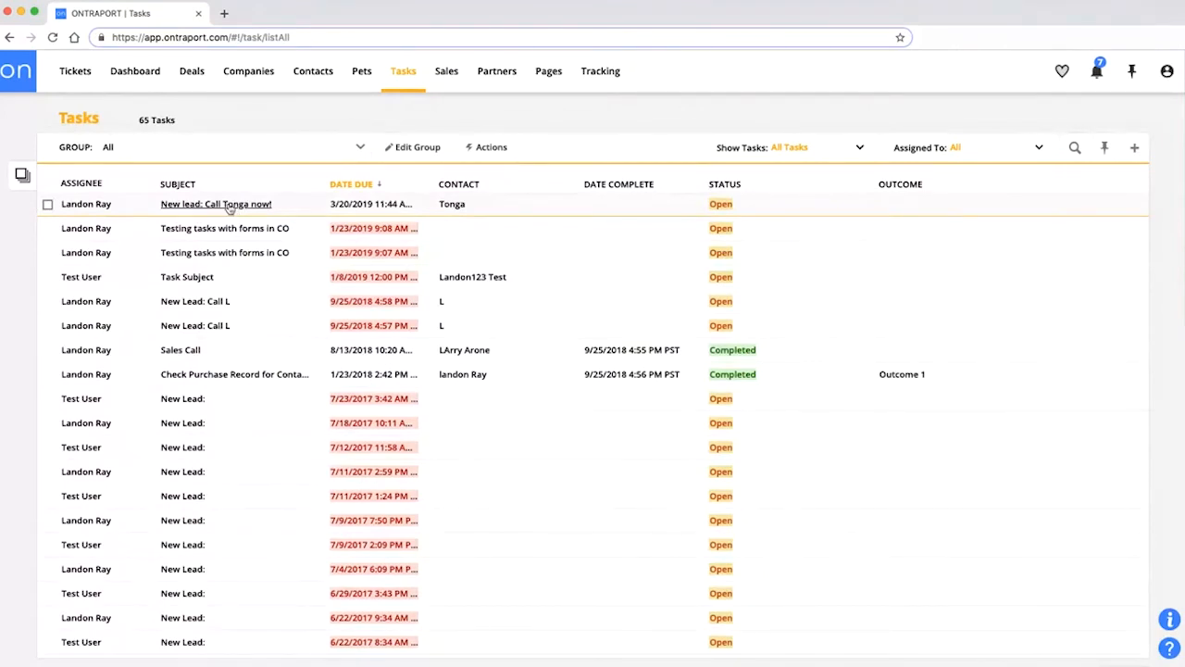
pyautogui.click(228, 208)
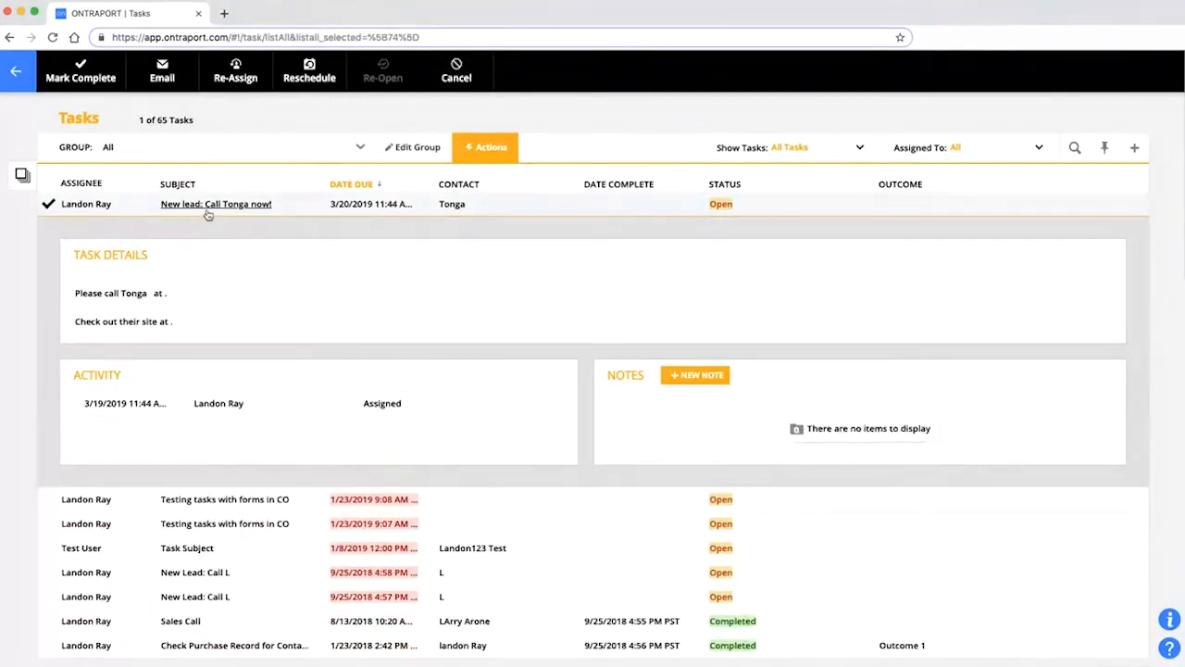
pyautogui.click(85, 78)
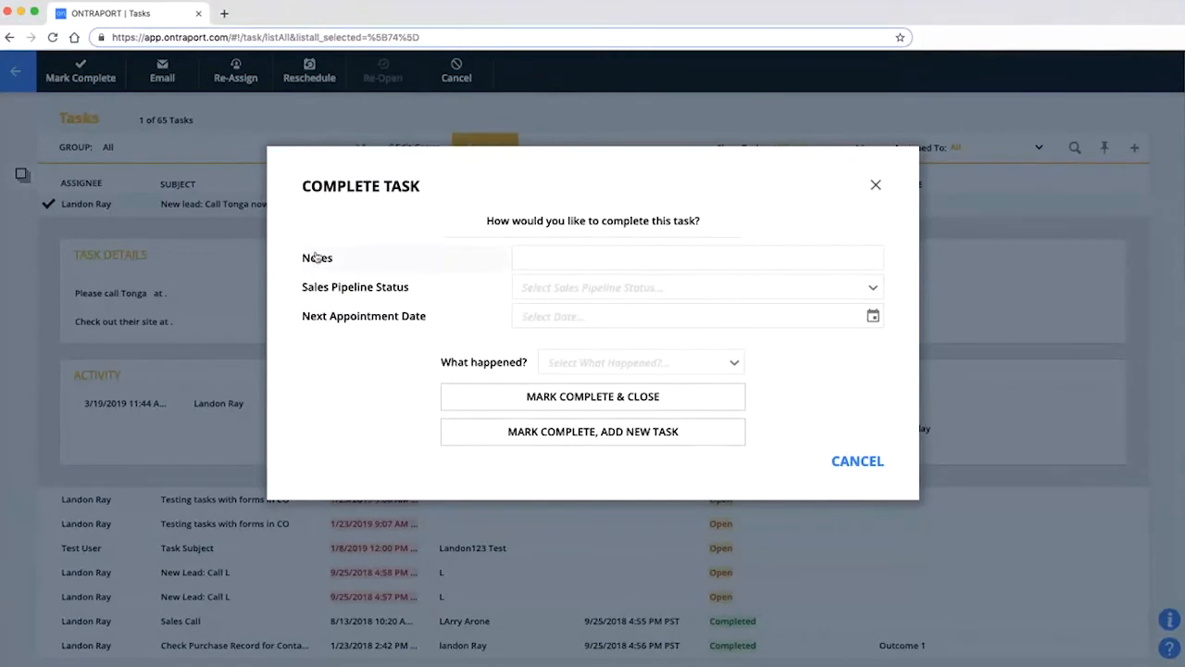
# Complete the call task: note 'Hey, here is a note!', Bad Lead, 3/21/2019, outcome Bad lead.
pyautogui.click(580, 261)
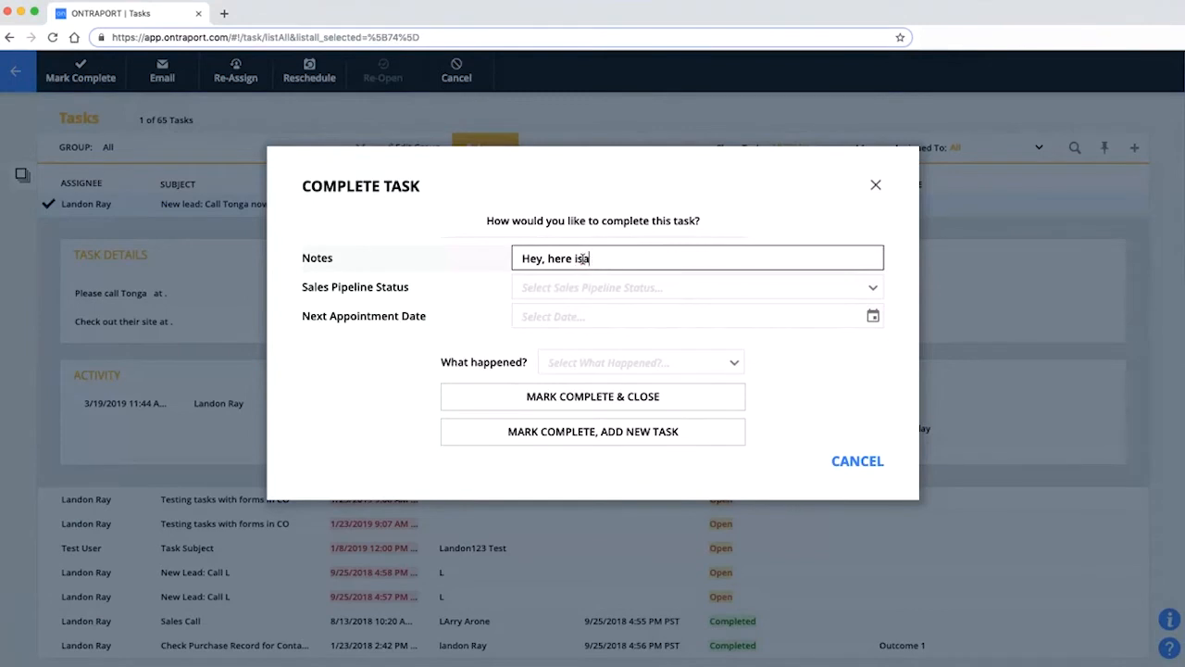
pyautogui.write('Hey, here is a note!')
pyautogui.click(584, 288)
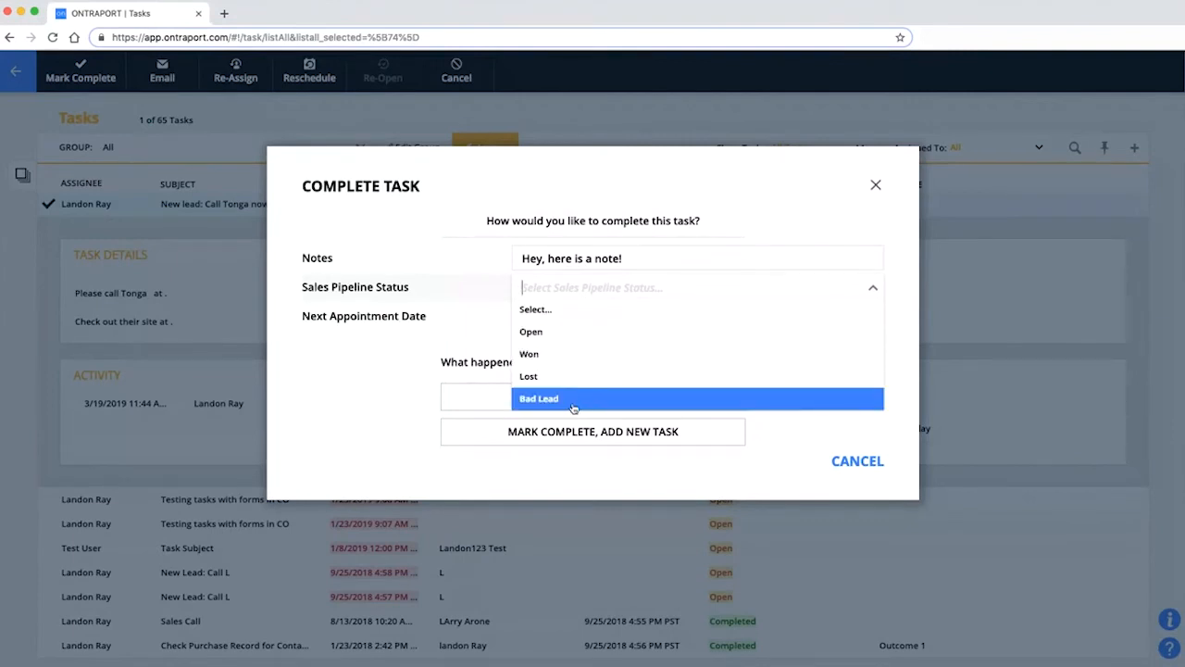
pyautogui.click(573, 400)
pyautogui.click(545, 320)
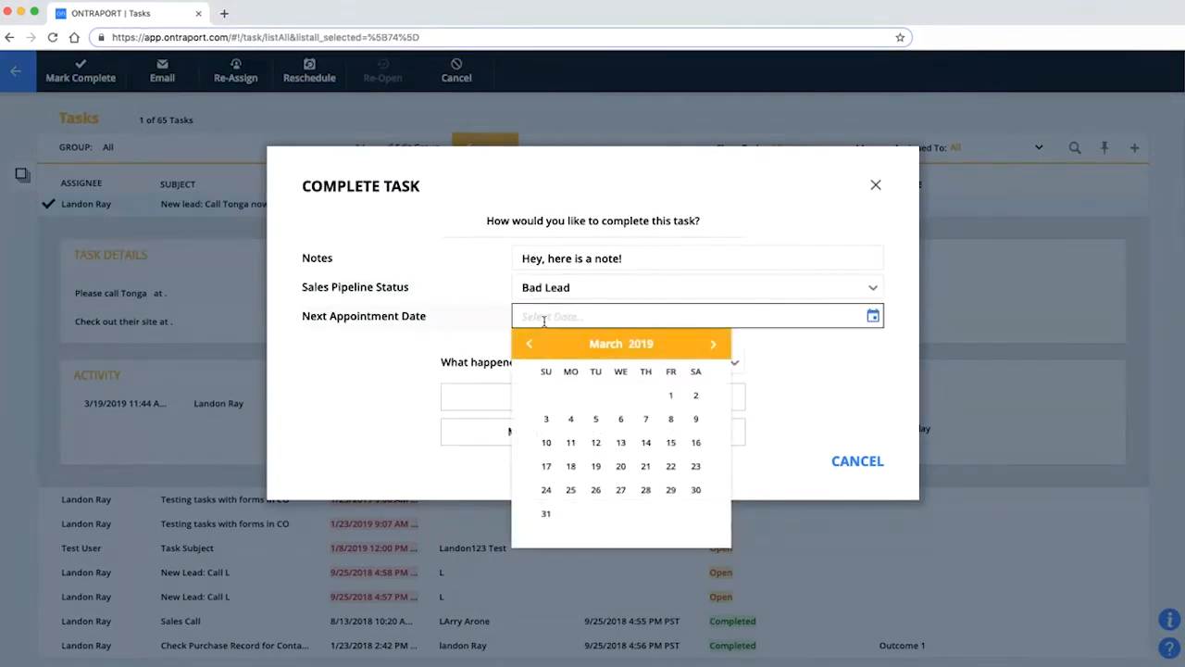
pyautogui.click(651, 471)
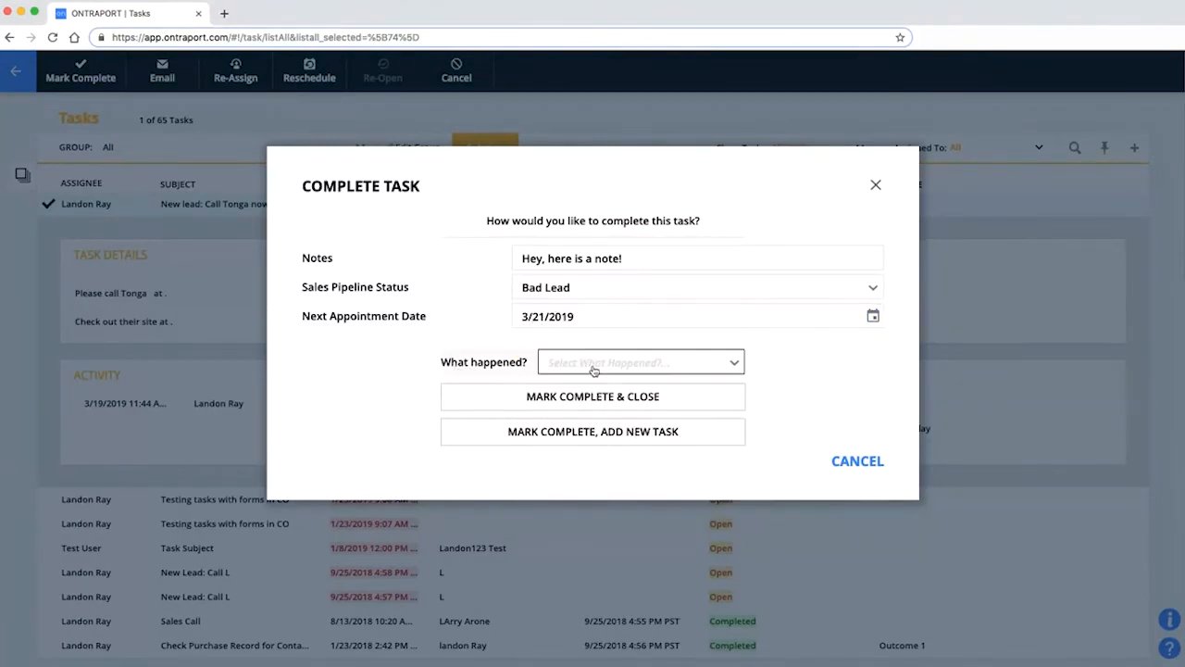
pyautogui.click(600, 368)
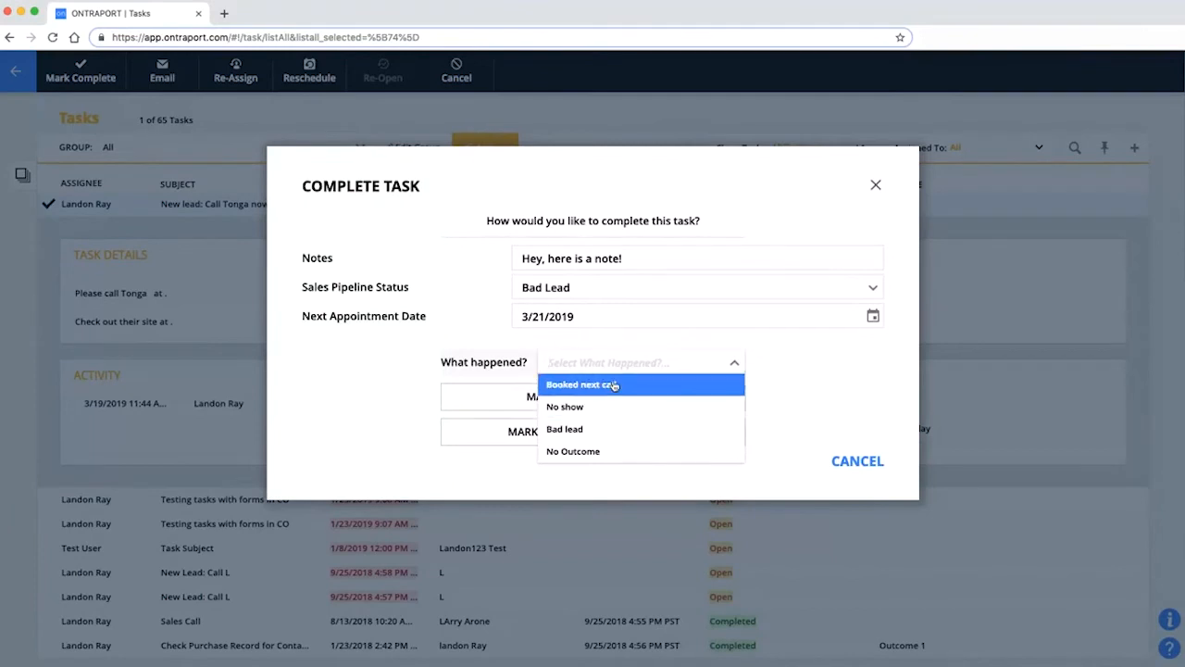
pyautogui.click(604, 428)
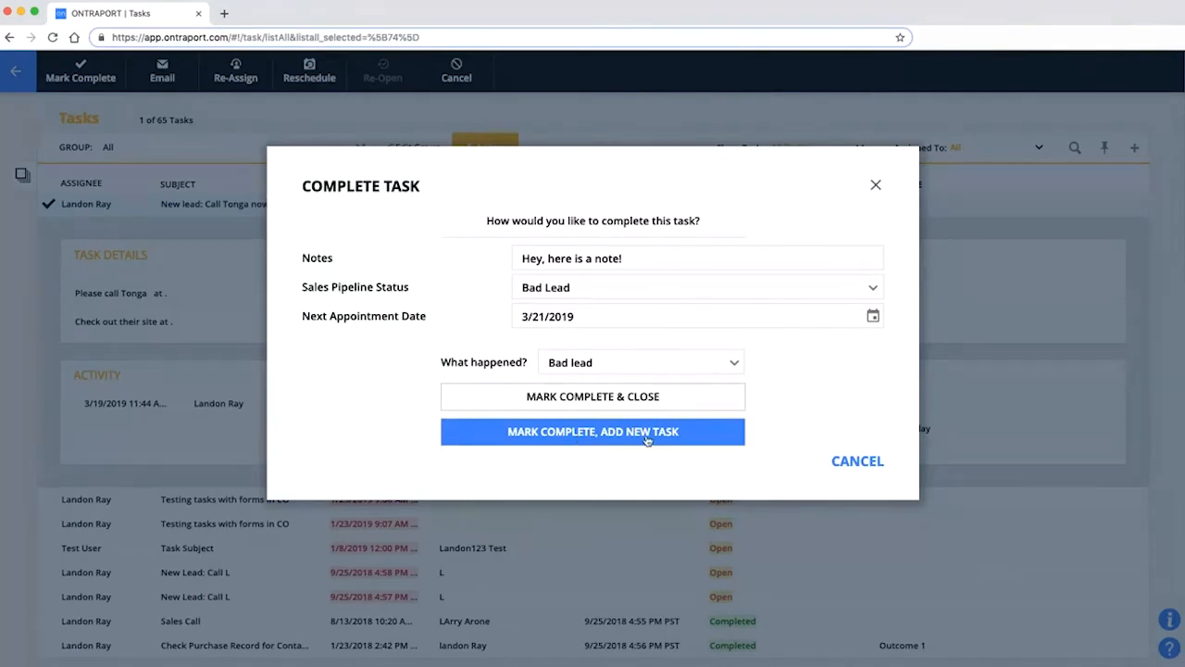
pyautogui.click(582, 398)
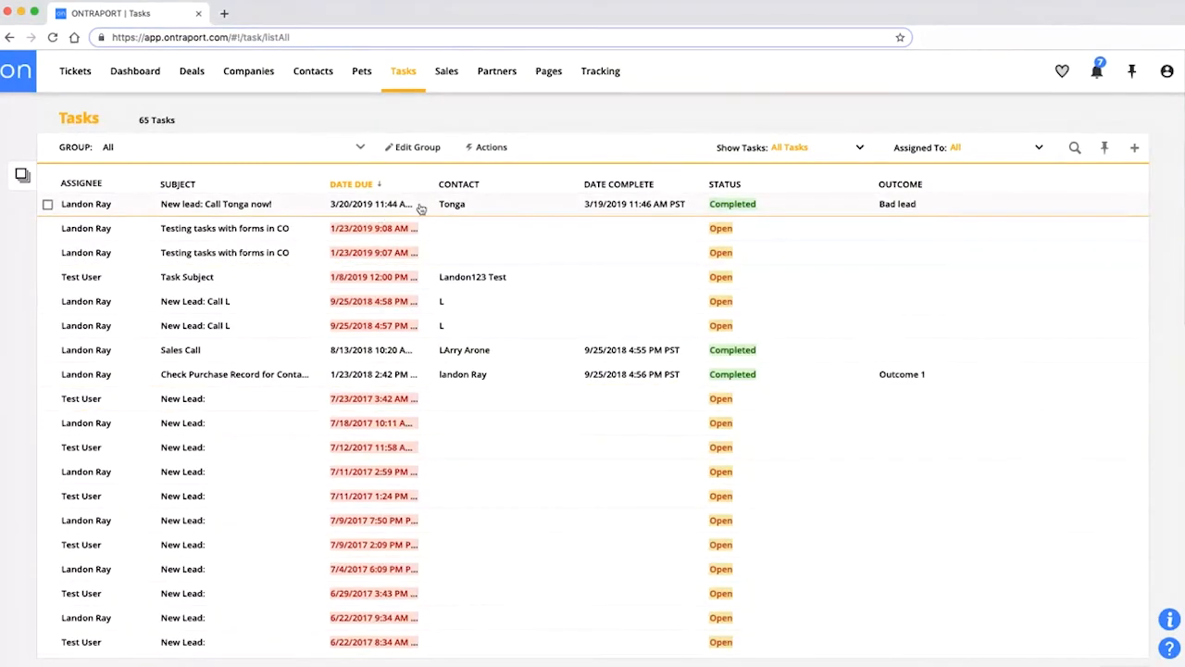
# Open the completed task's contact, look over its tasks and contact information, then return to Contacts.
pyautogui.click(577, 206)
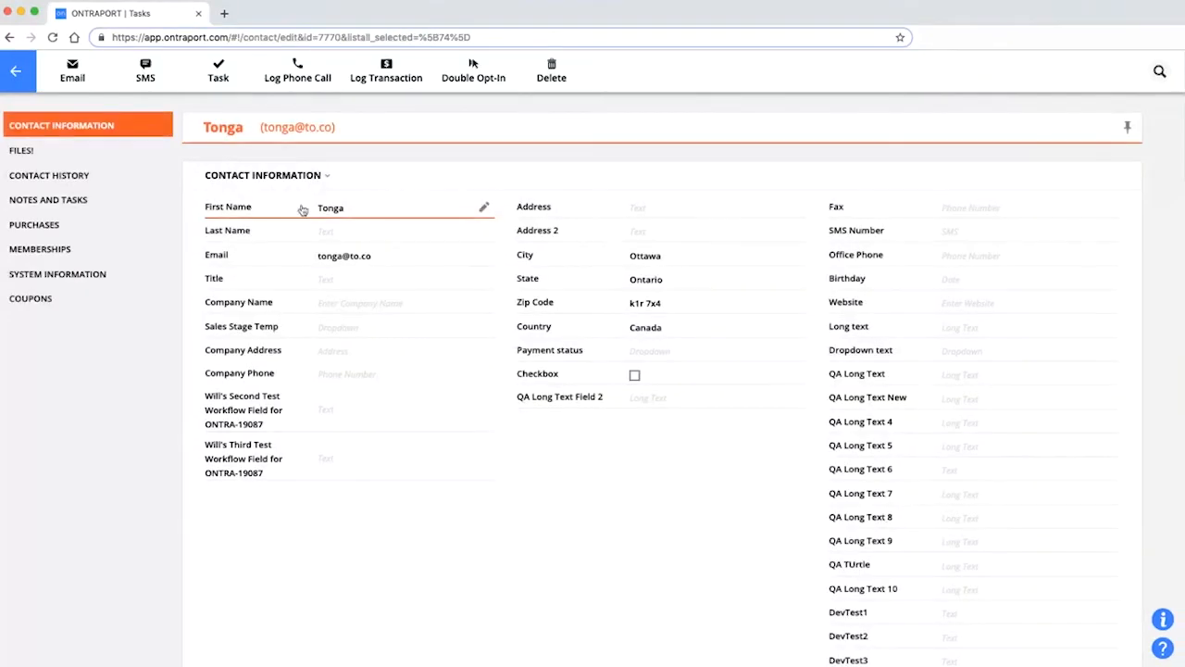
pyautogui.click(25, 202)
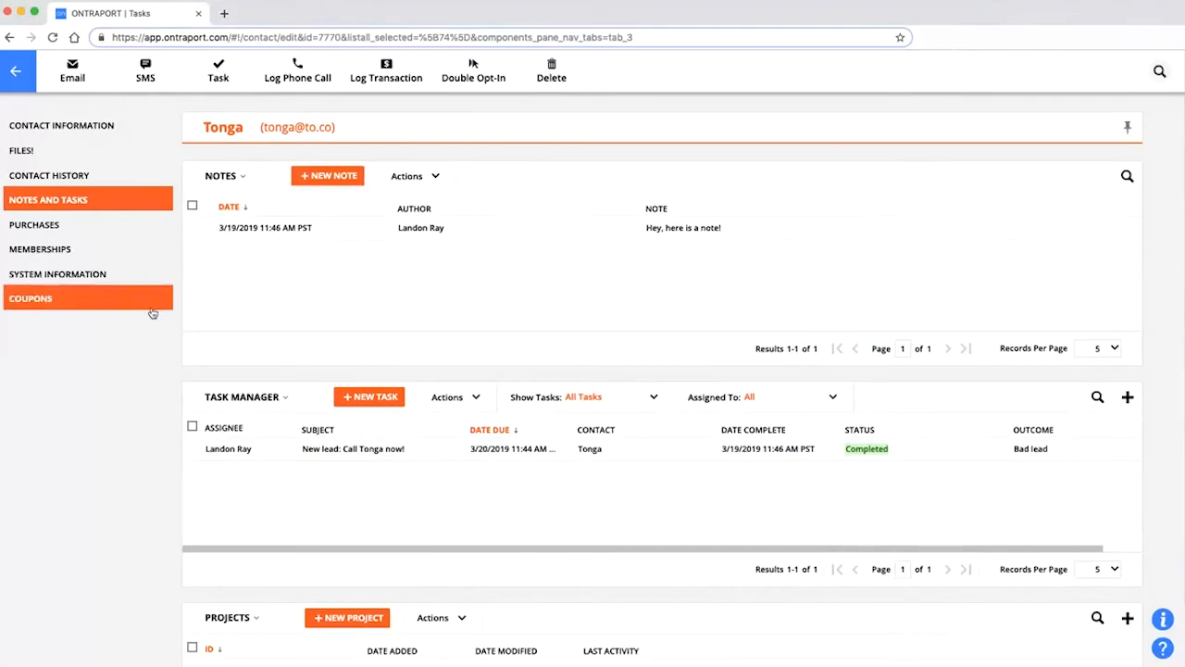
pyautogui.click(56, 125)
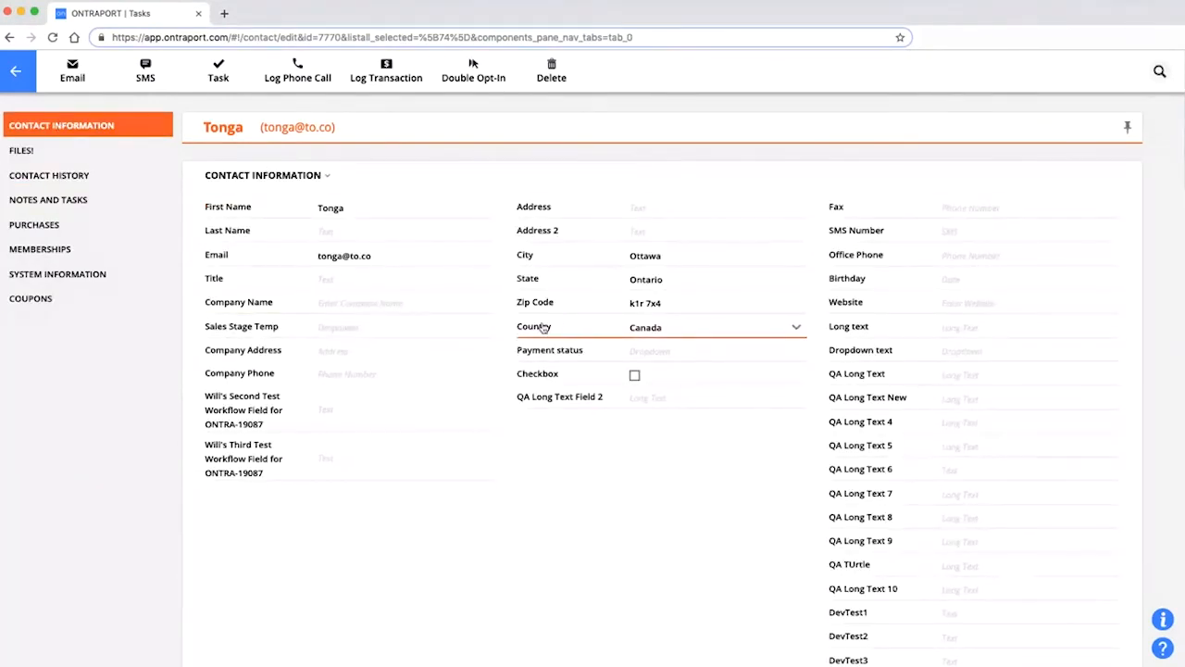
pyautogui.scroll(-8, 563, 325)
pyautogui.scroll(3, 556, 352)
pyautogui.scroll(-5, 467, 379)
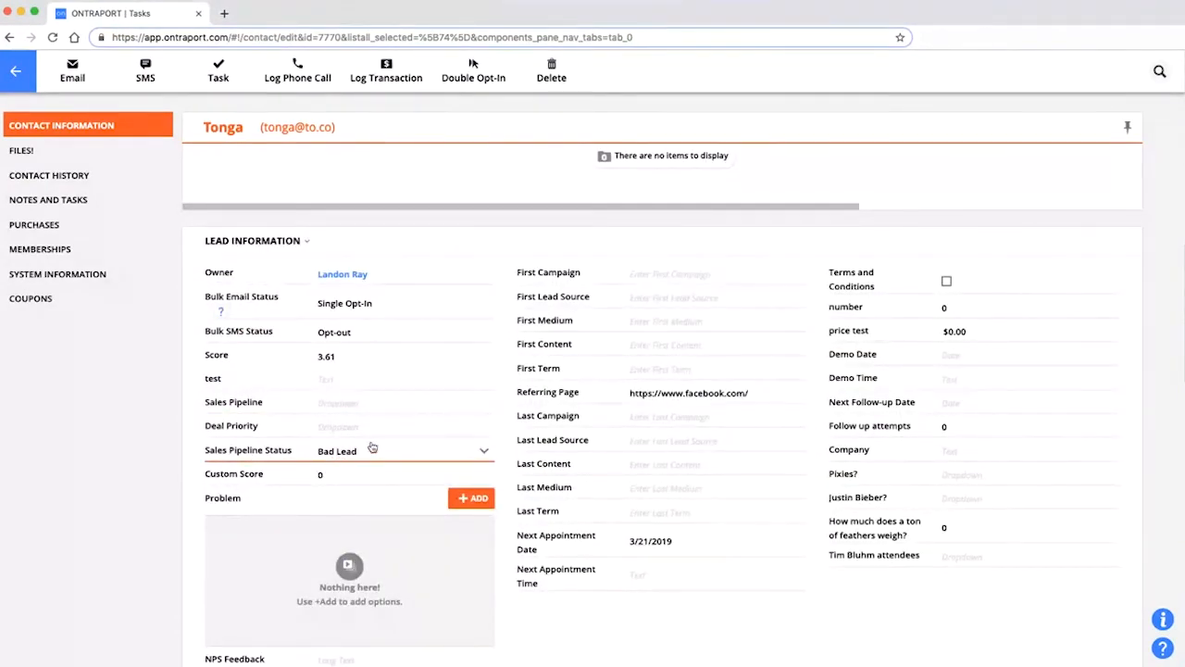
pyautogui.scroll(5, 442, 432)
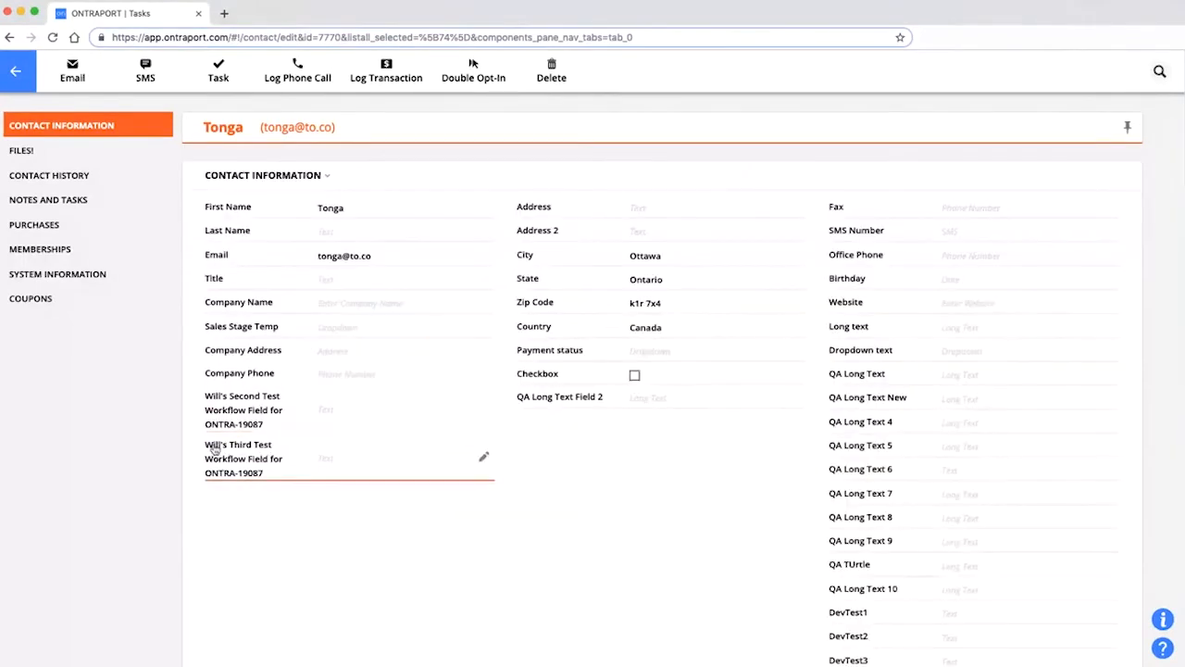
pyautogui.click(15, 70)
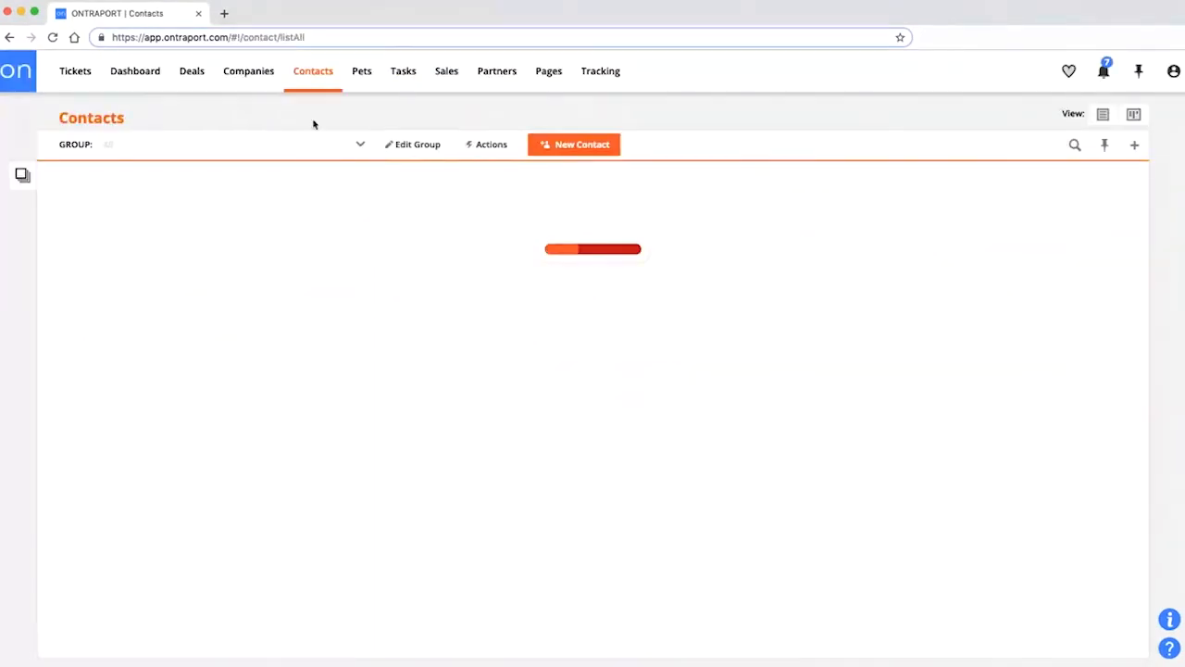
# Open the Campaigns list of 113 campaigns from the Contacts tab's dropdown.
pyautogui.moveTo(315, 74)
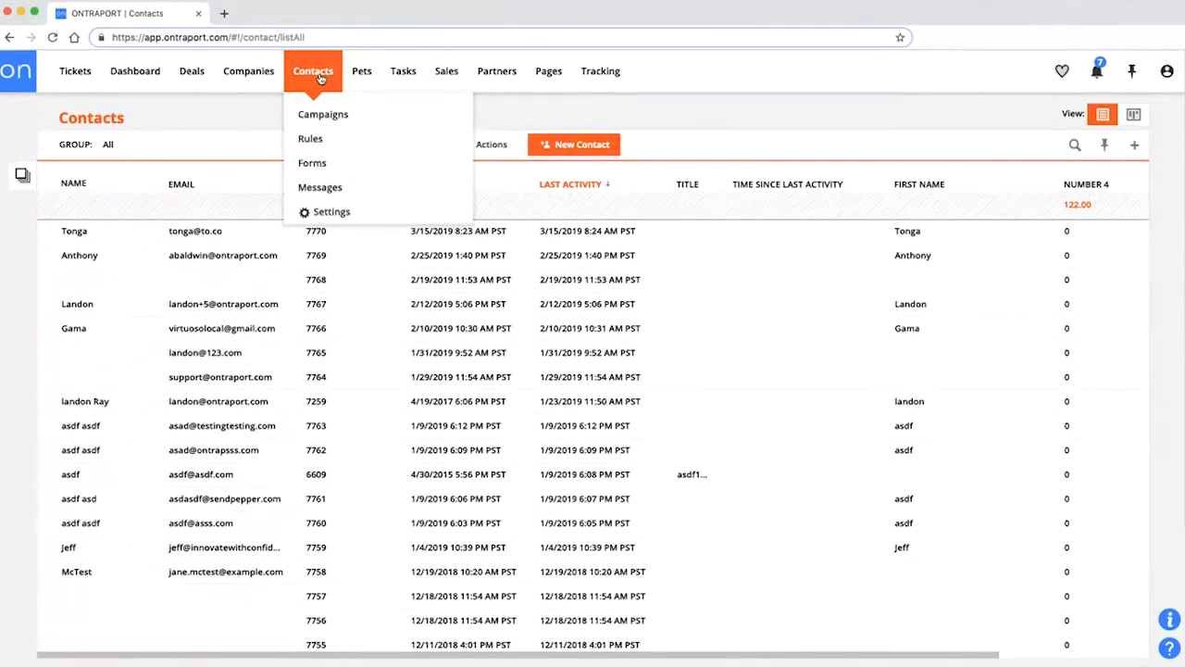
pyautogui.click(333, 116)
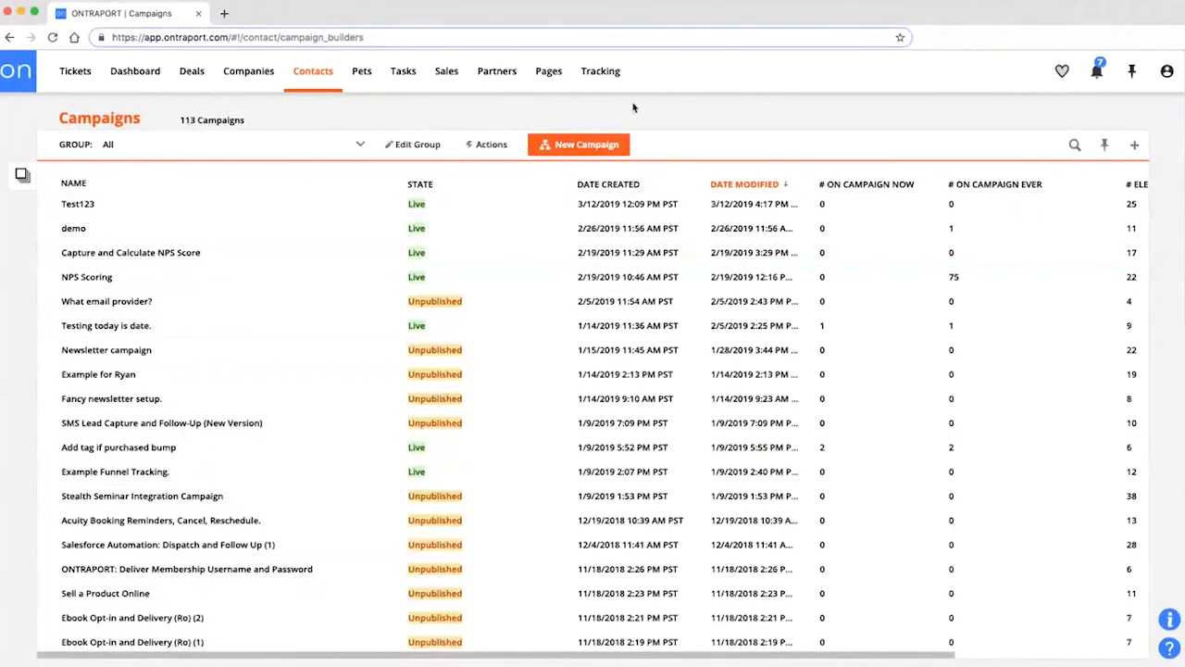
# Start a New Campaign, bringing up the Select a Campaign Map template gallery.
pyautogui.click(573, 146)
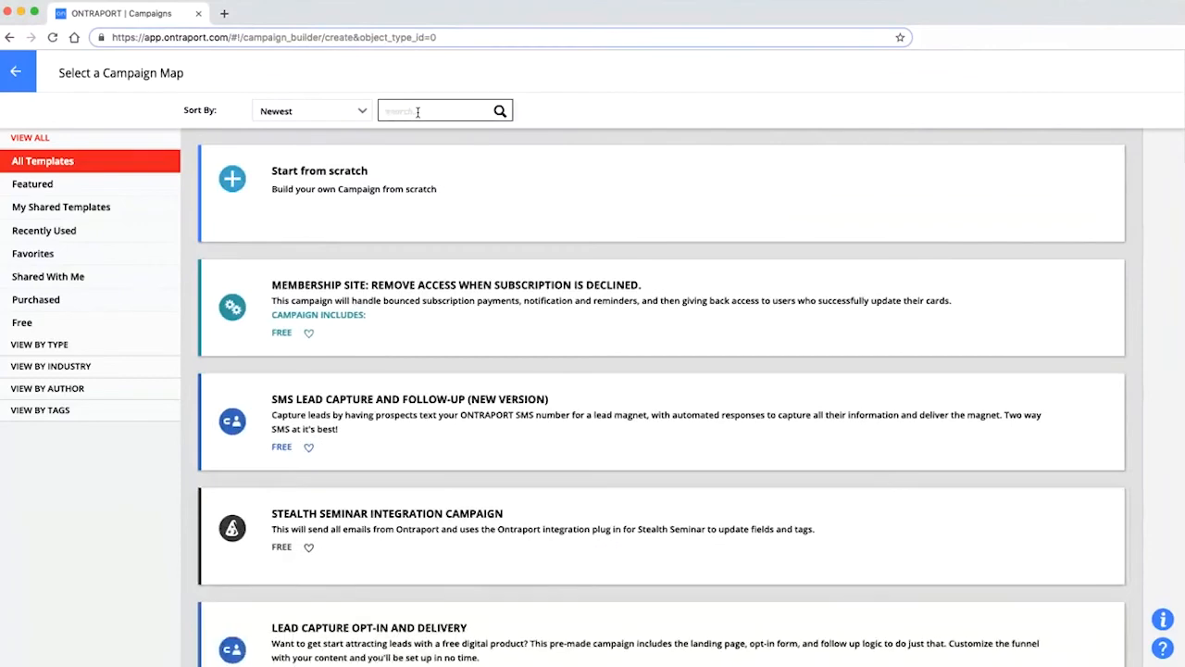
# Search the campaign templates for 'sfa', then clear the search term.
pyautogui.click(417, 112)
pyautogui.write('sfa')
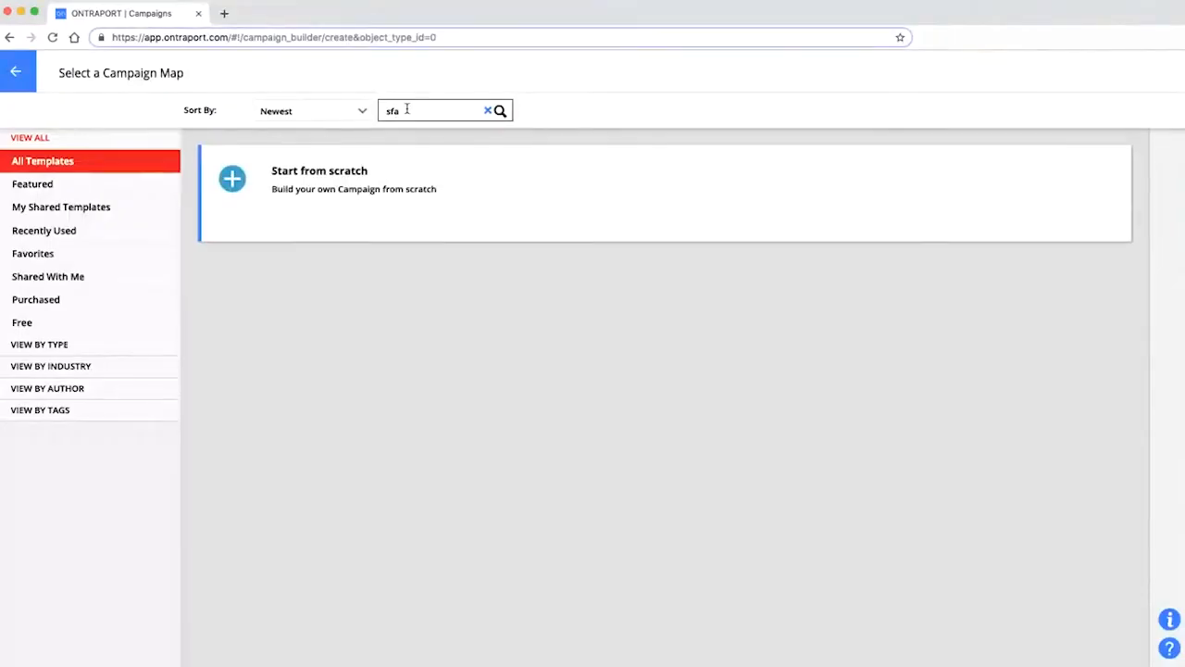
pyautogui.doubleClick(384, 110)
pyautogui.press('BackSpace')
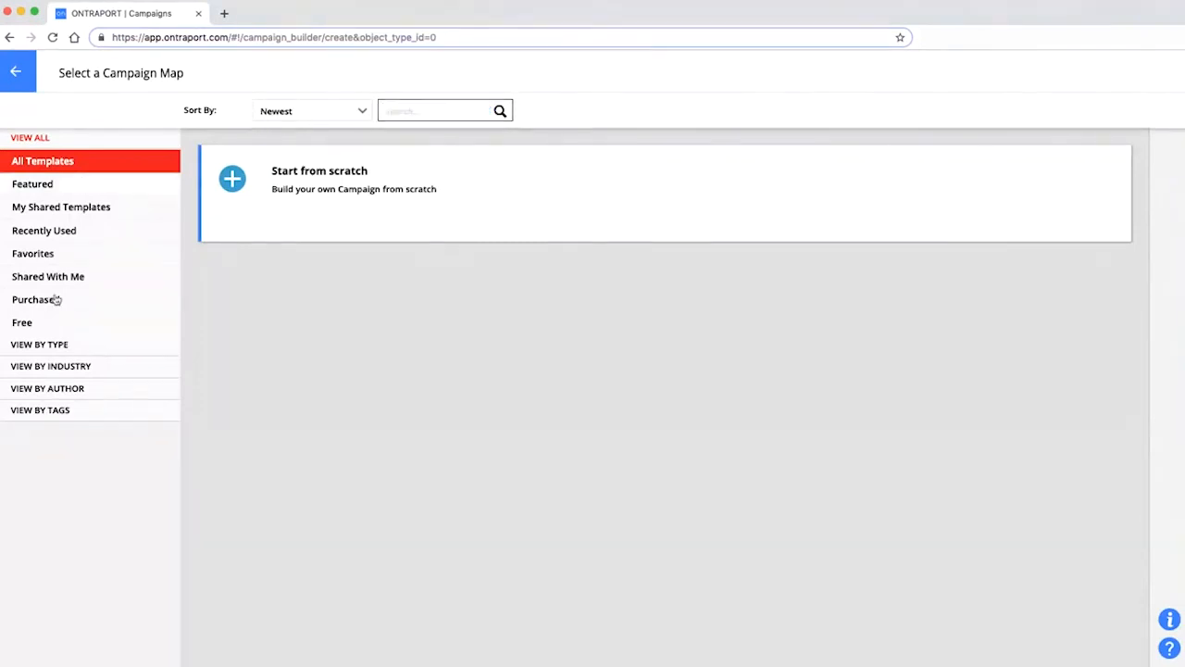
# Browse the Sell + Deliver templates by type, then go back to the Campaigns list.
pyautogui.click(49, 344)
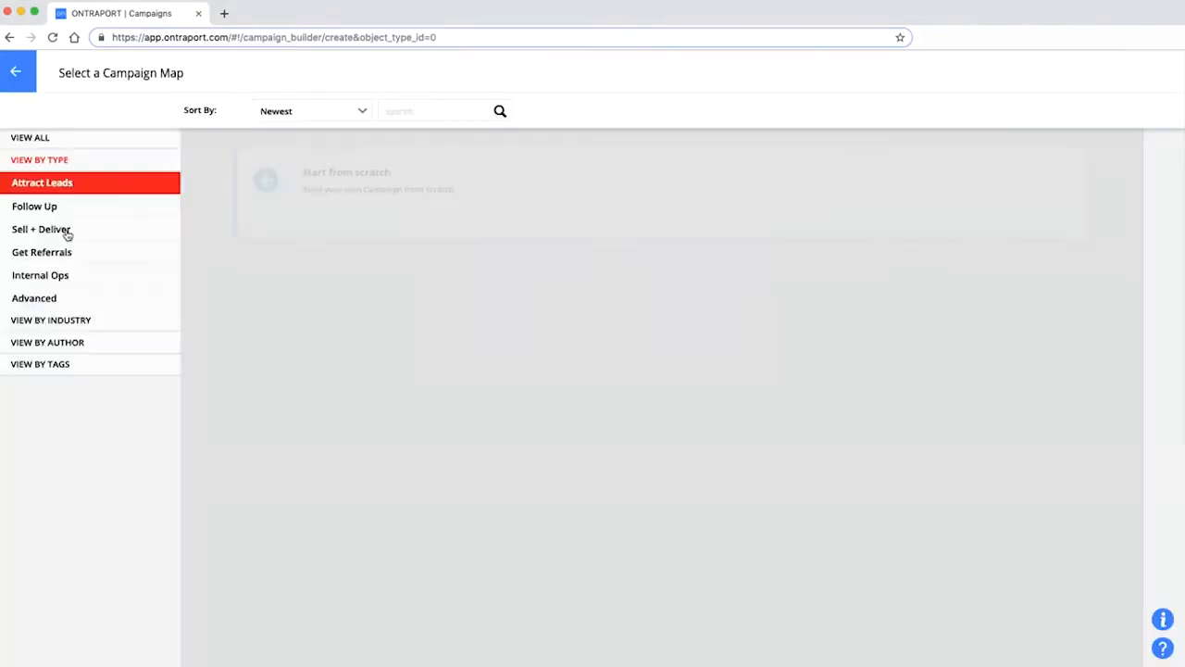
pyautogui.click(57, 234)
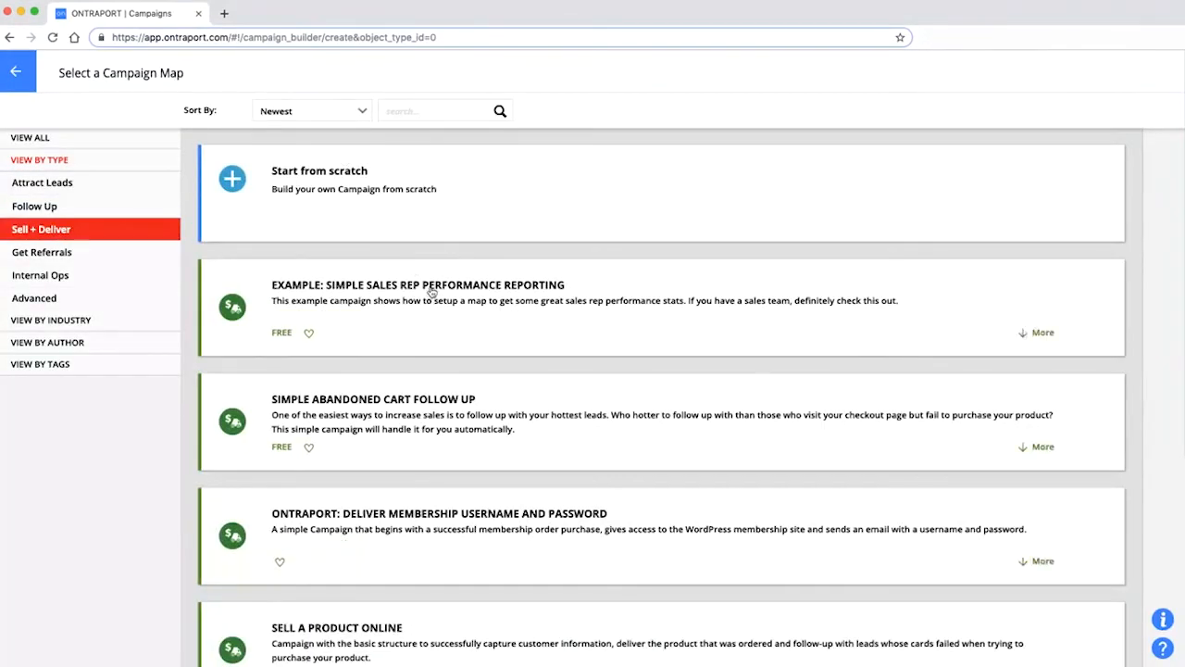
pyautogui.scroll(-3, 518, 439)
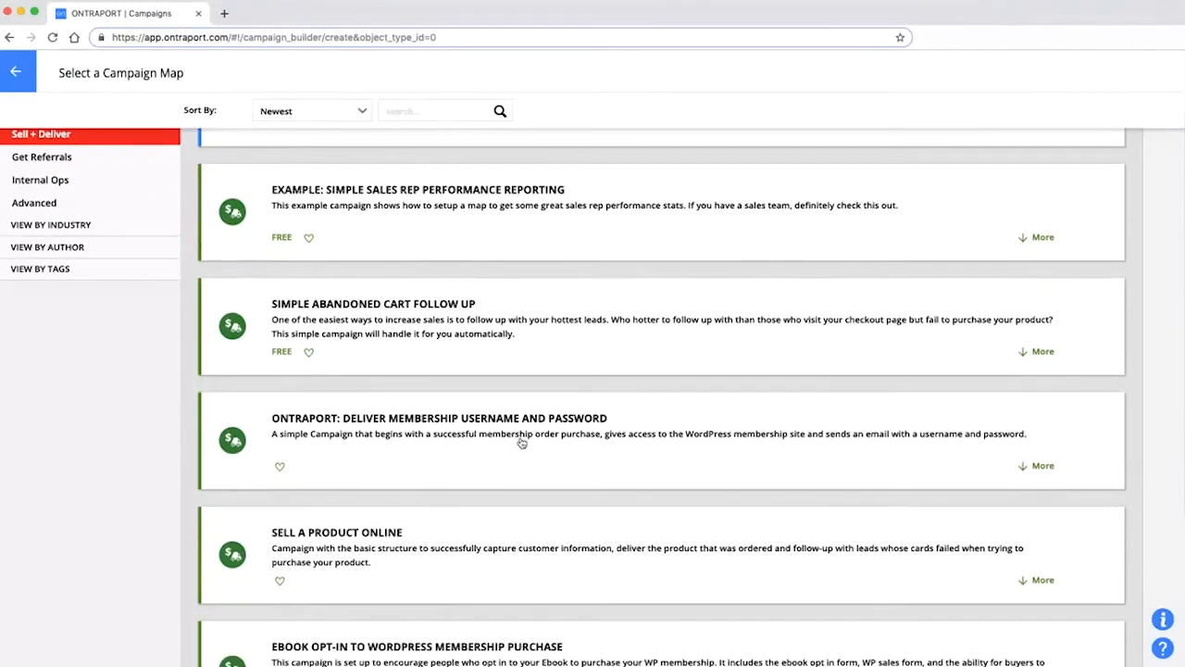
pyautogui.scroll(-6, 521, 436)
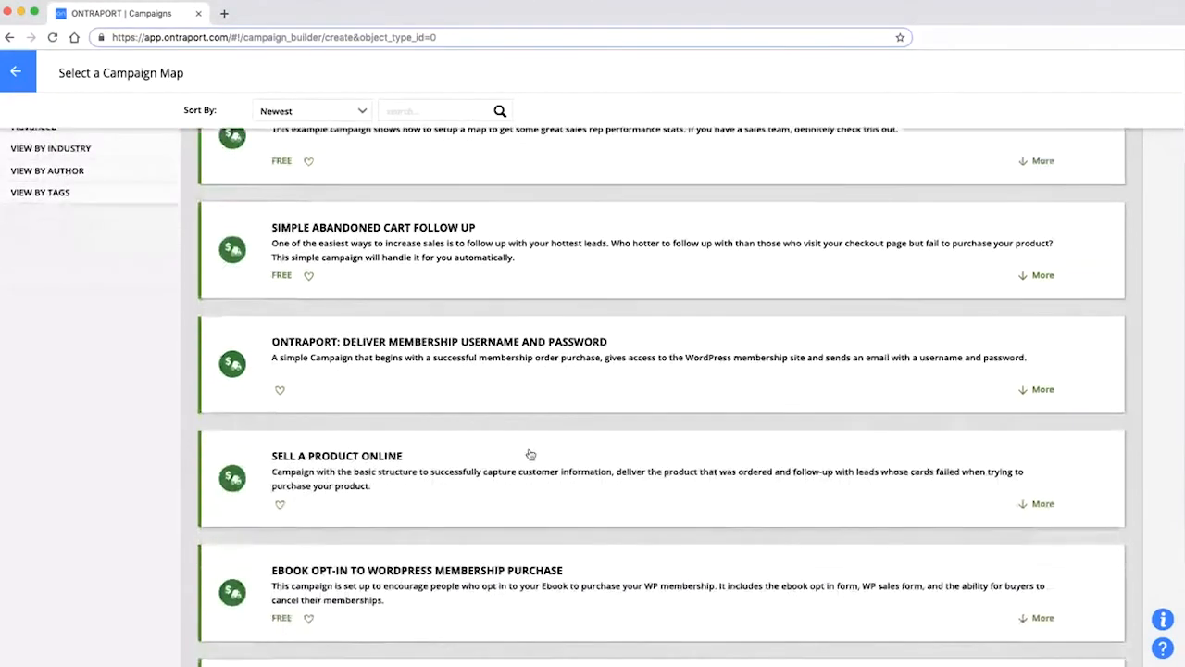
pyautogui.scroll(-1, 541, 466)
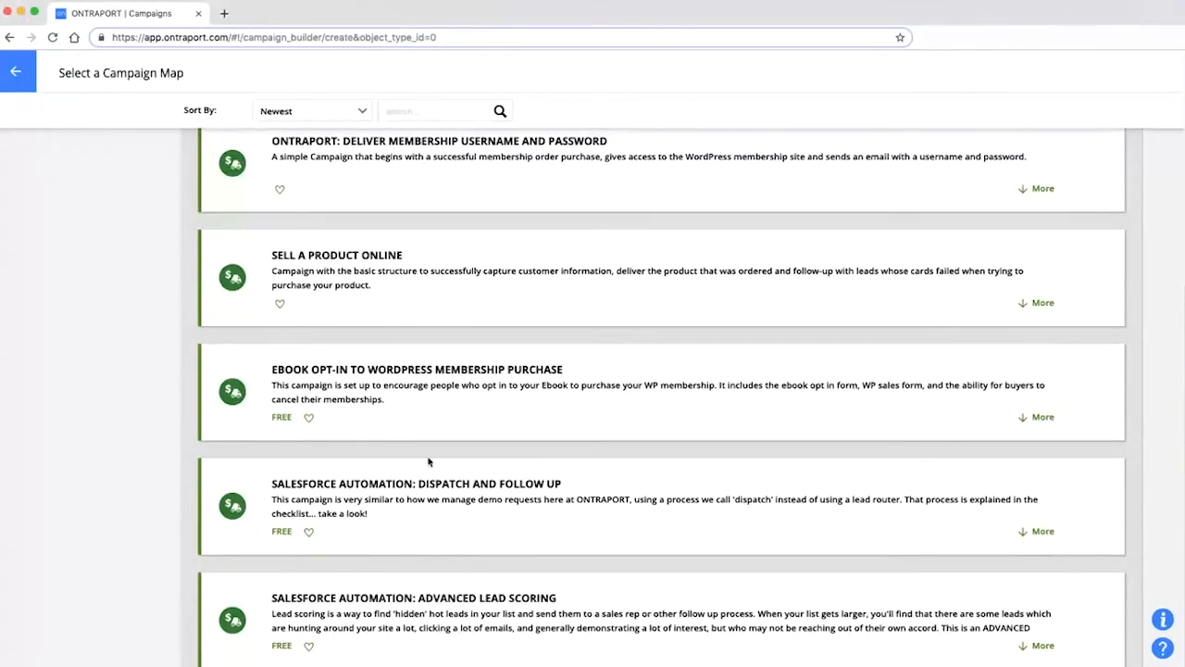
pyautogui.scroll(8, 429, 462)
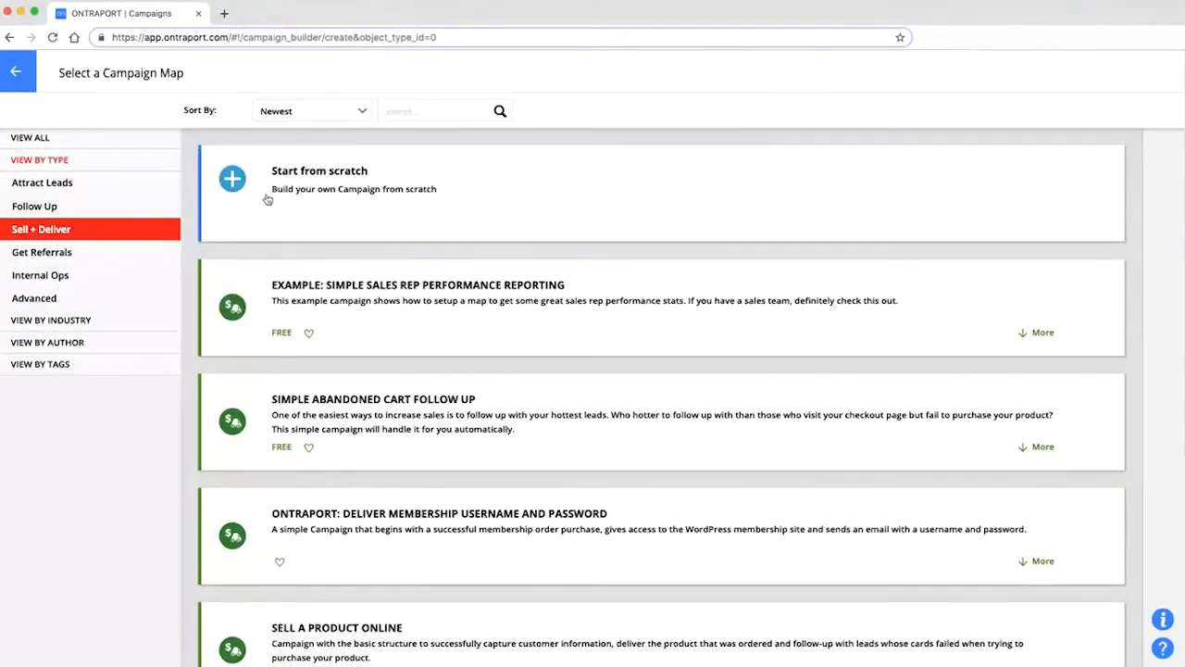
pyautogui.click(16, 71)
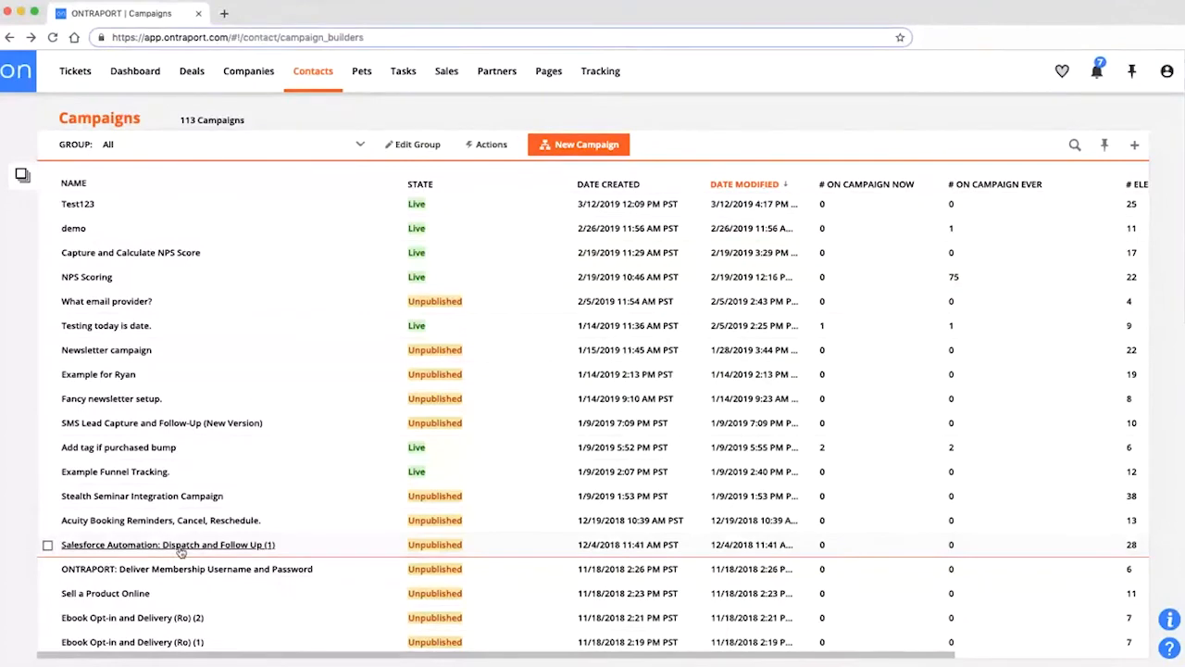
# Open 'Salesforce Automation: Dispatch and Follow Up (1)' from the Campaigns list.
pyautogui.scroll(-5, 181, 552)
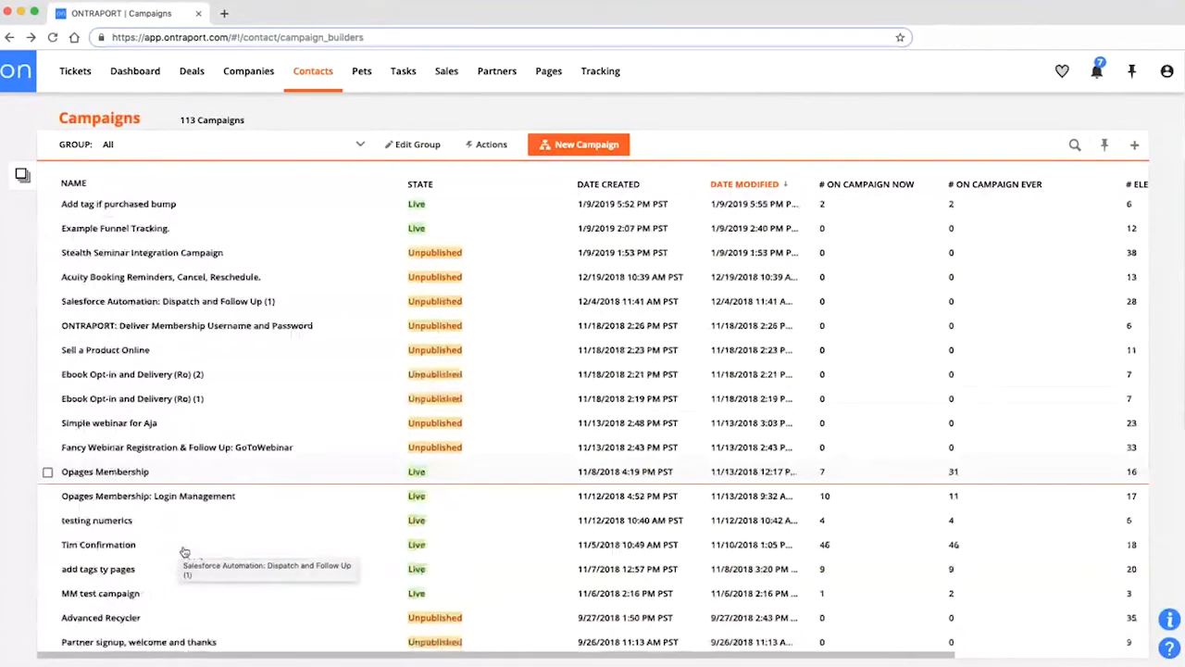
pyautogui.click(212, 303)
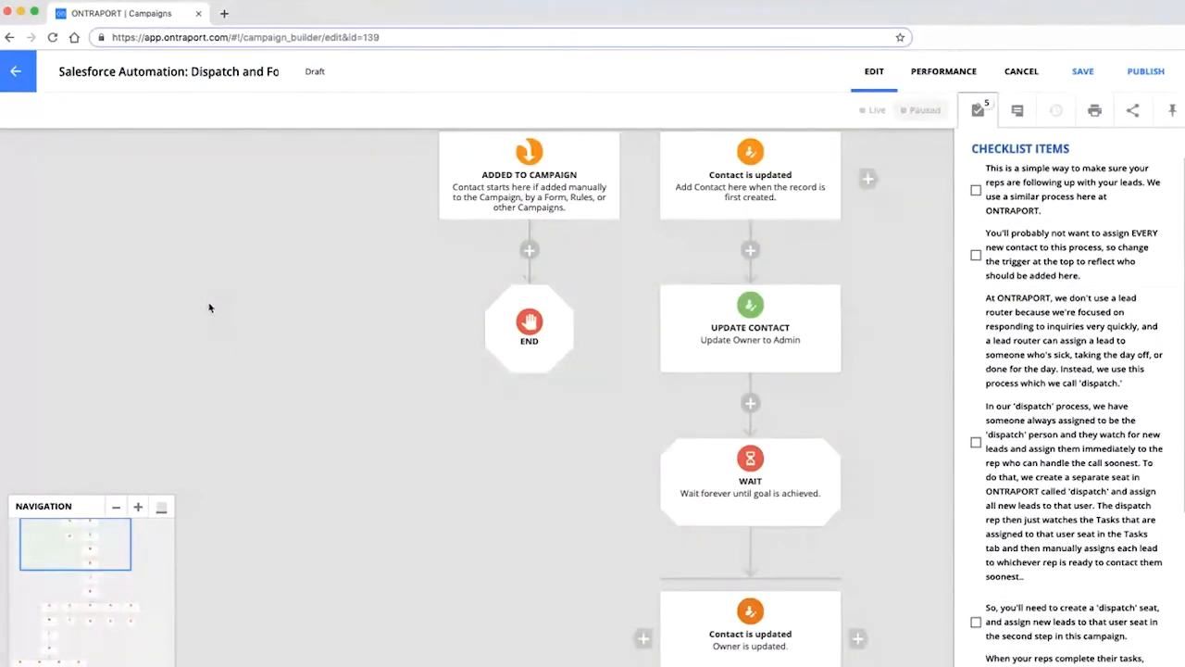
# Pan and scroll around the Draft campaign map to look over its layout.
pyautogui.moveTo(856, 423); pyautogui.dragTo(707, 258)
pyautogui.scroll(-5, 785, 375)
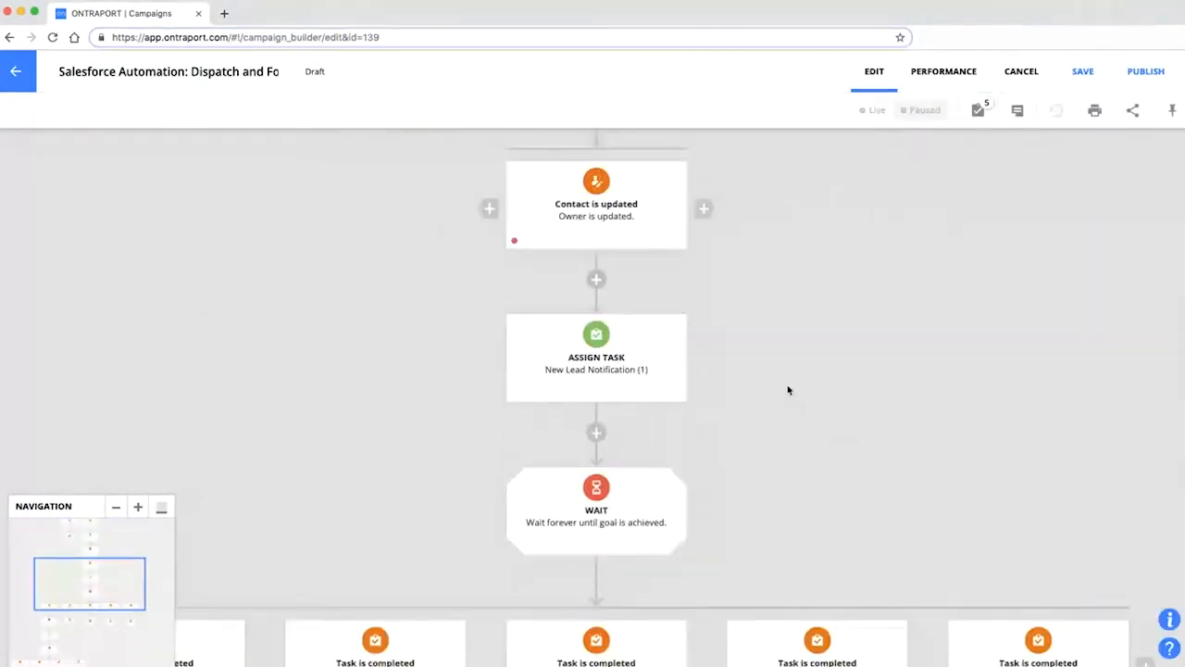
pyautogui.scroll(6, 793, 396)
pyautogui.scroll(4, 791, 395)
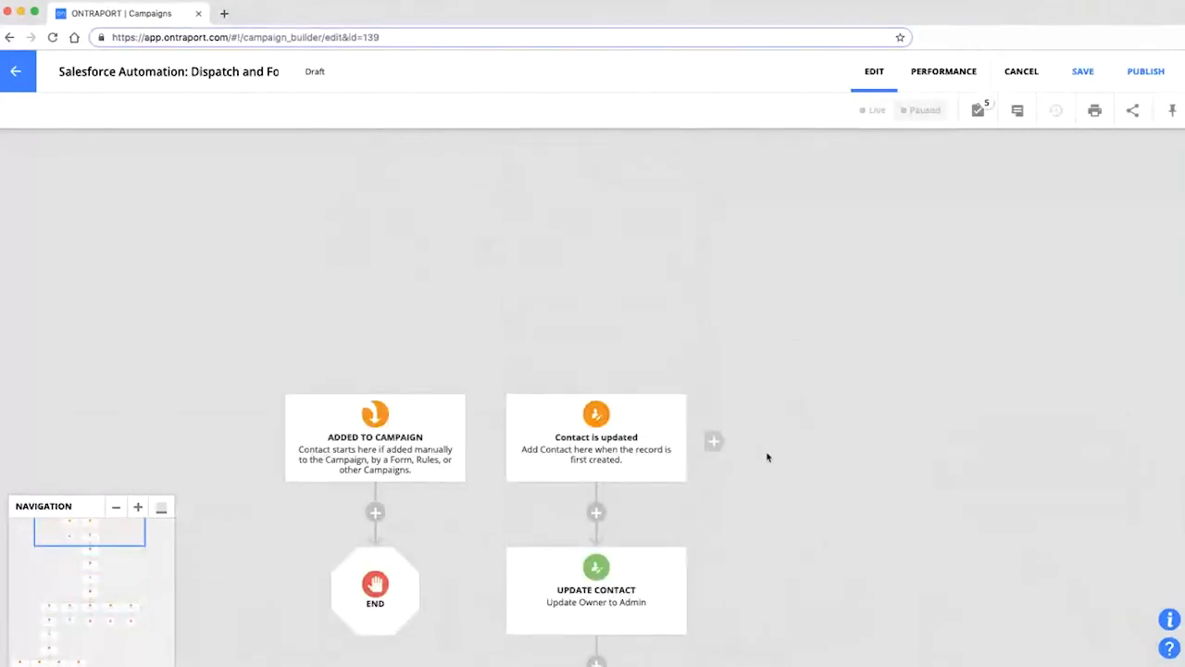
pyautogui.scroll(-2, 788, 449)
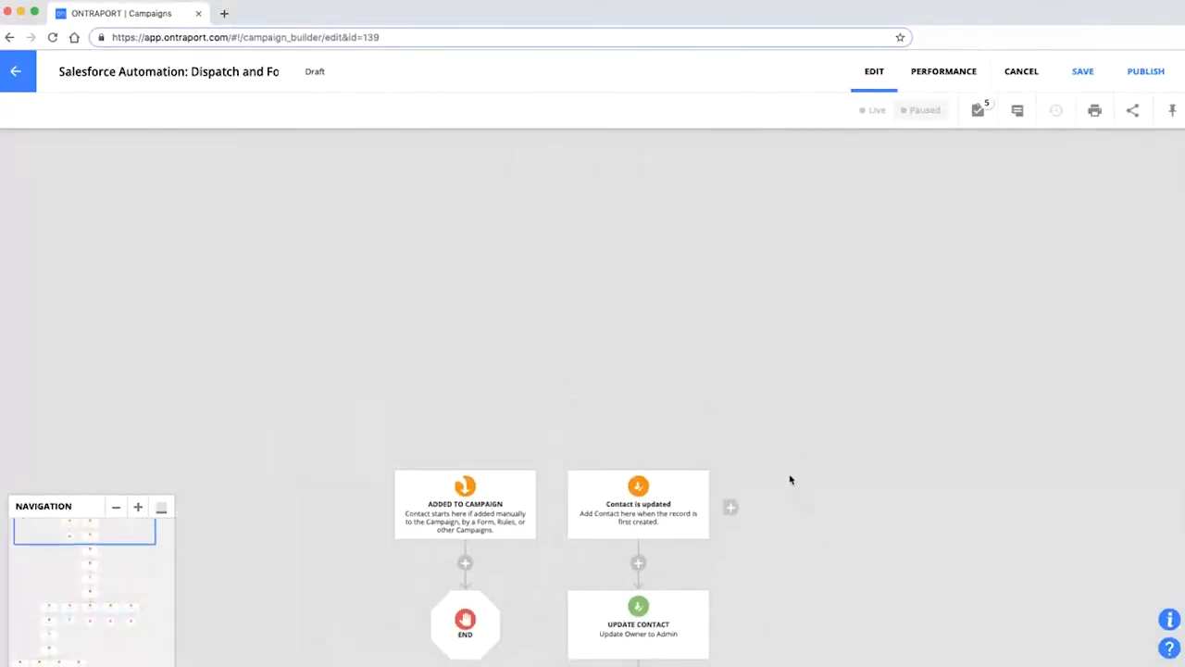
pyautogui.scroll(-3, 789, 481)
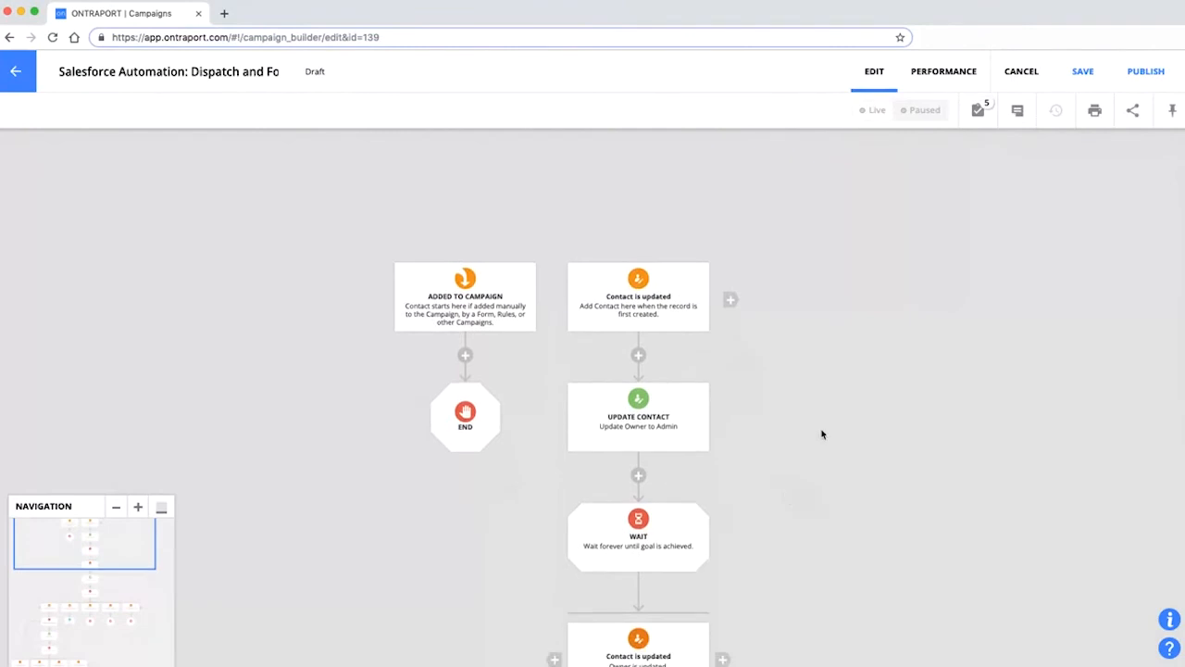
# Read the campaign's Checklist Items, then close the panel to show the starting steps.
pyautogui.click(978, 110)
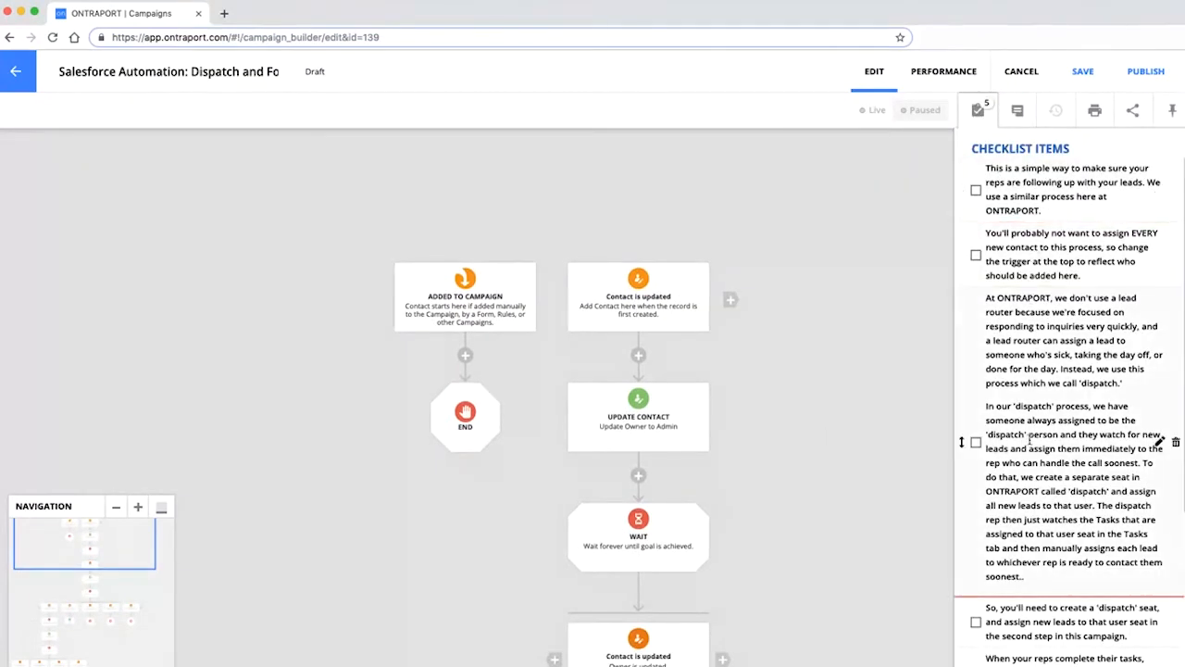
pyautogui.scroll(-1, 1039, 516)
pyautogui.scroll(-1, 1039, 516)
pyautogui.scroll(2, 1029, 583)
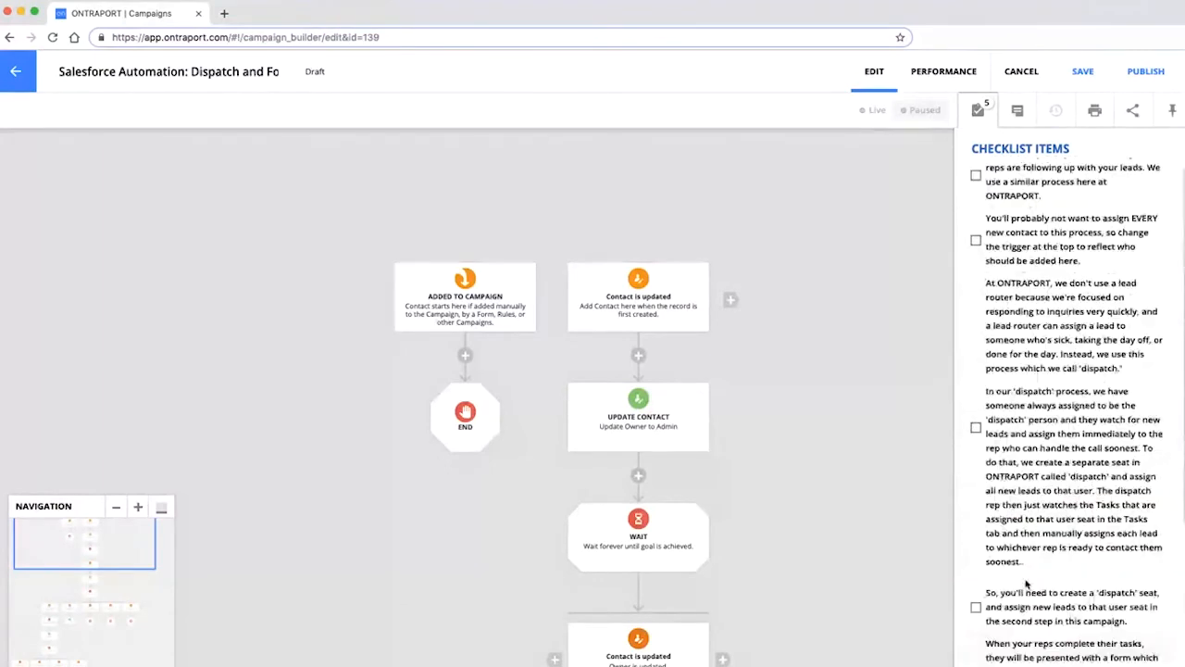
pyautogui.moveTo(473, 542); pyautogui.dragTo(386, 446)
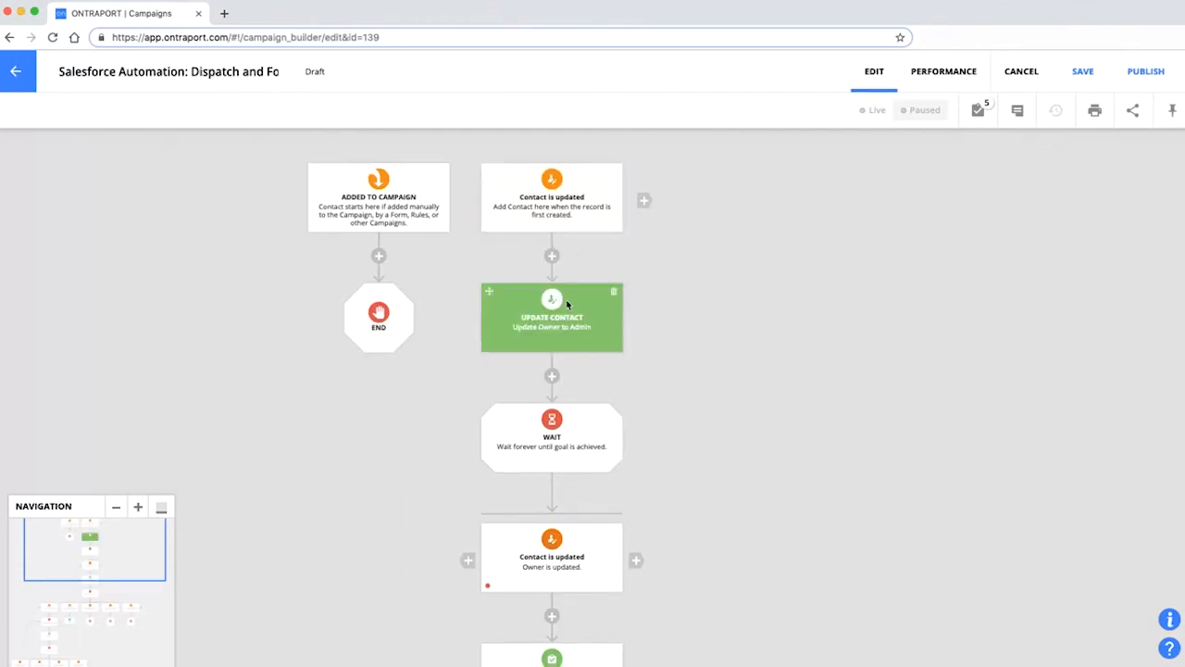
pyautogui.scroll(-2, 566, 299)
pyautogui.scroll(3, 580, 370)
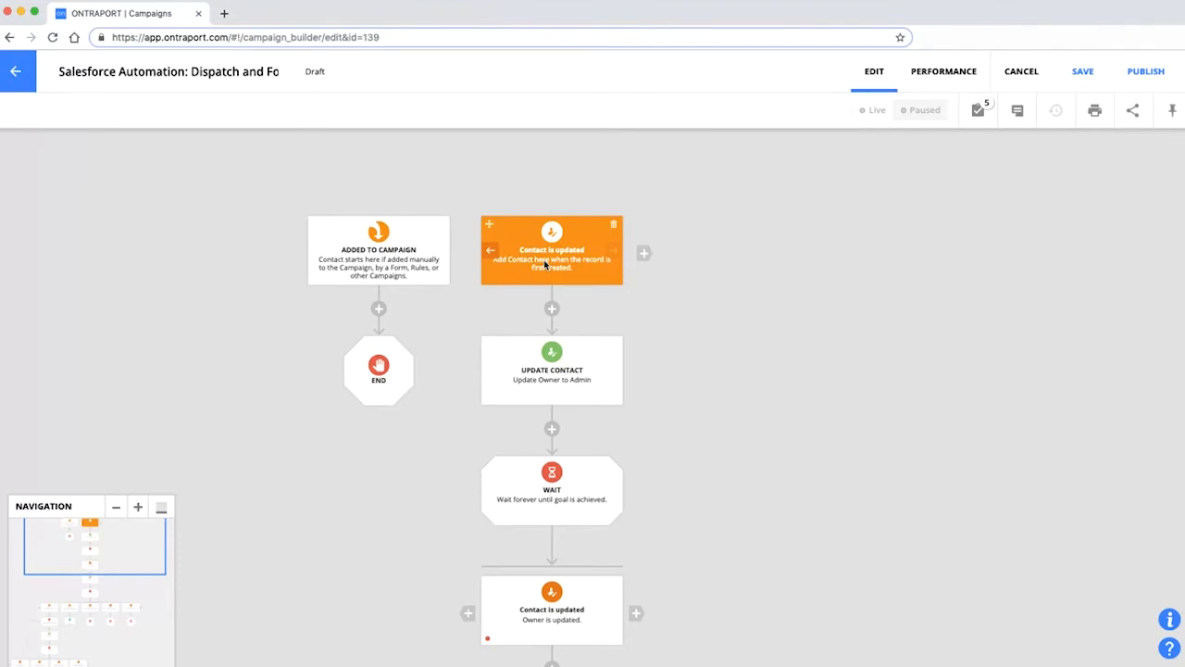
pyautogui.scroll(-4, 583, 419)
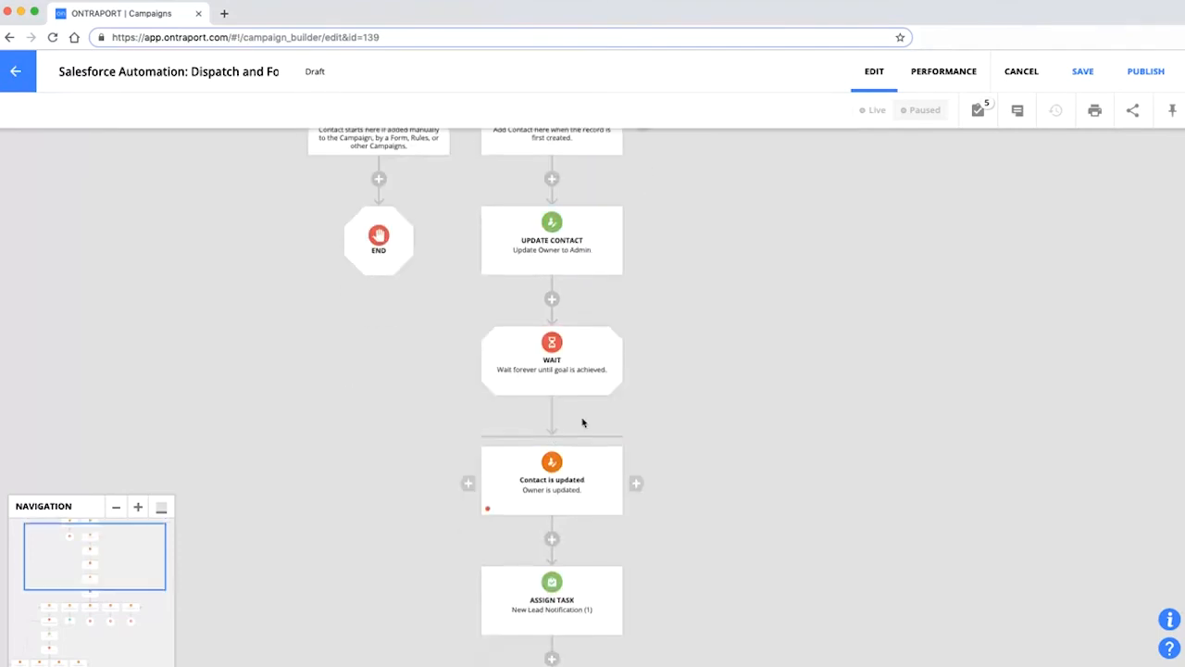
pyautogui.scroll(4, 583, 422)
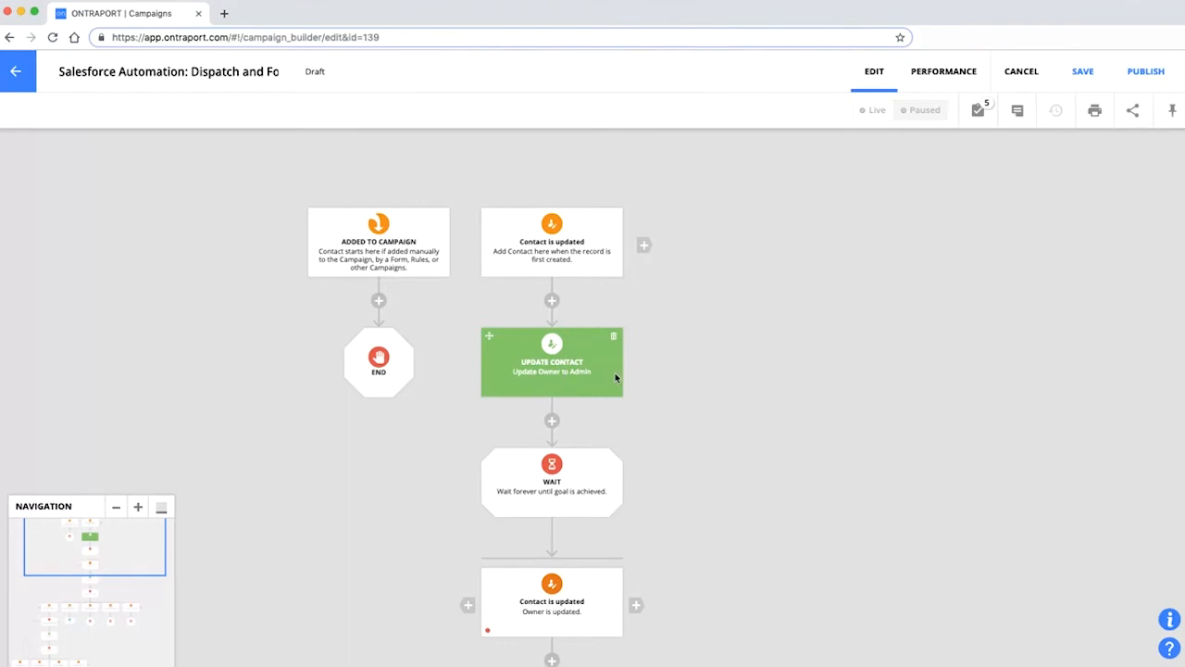
pyautogui.scroll(-1, 582, 379)
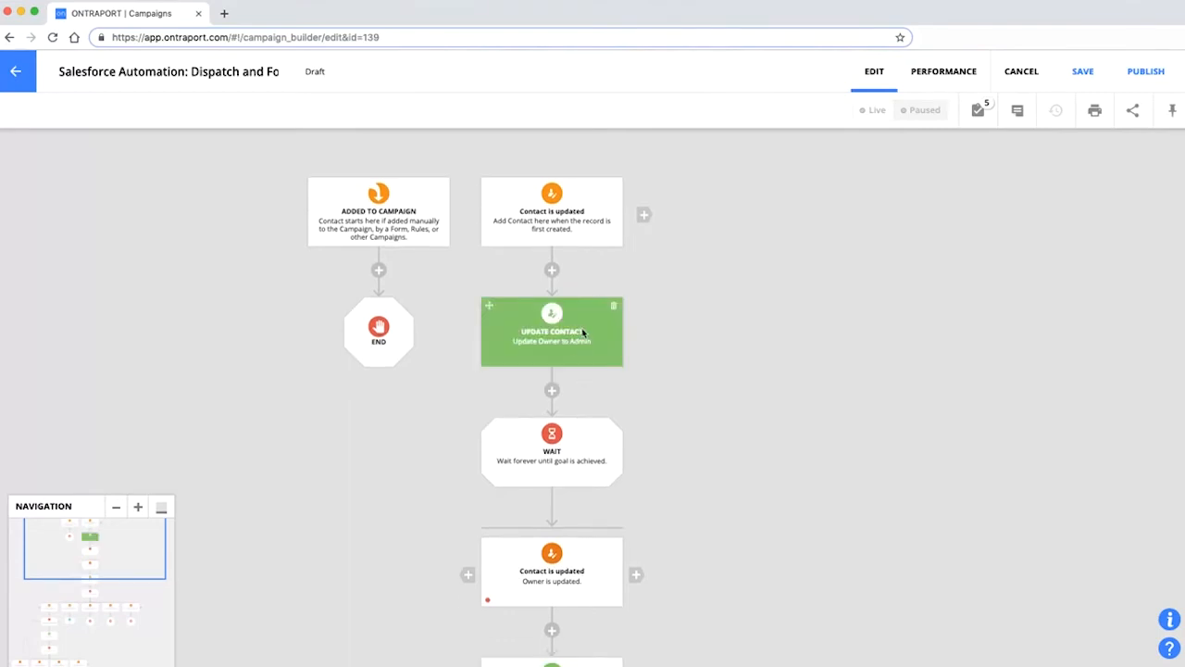
pyautogui.scroll(-2, 579, 336)
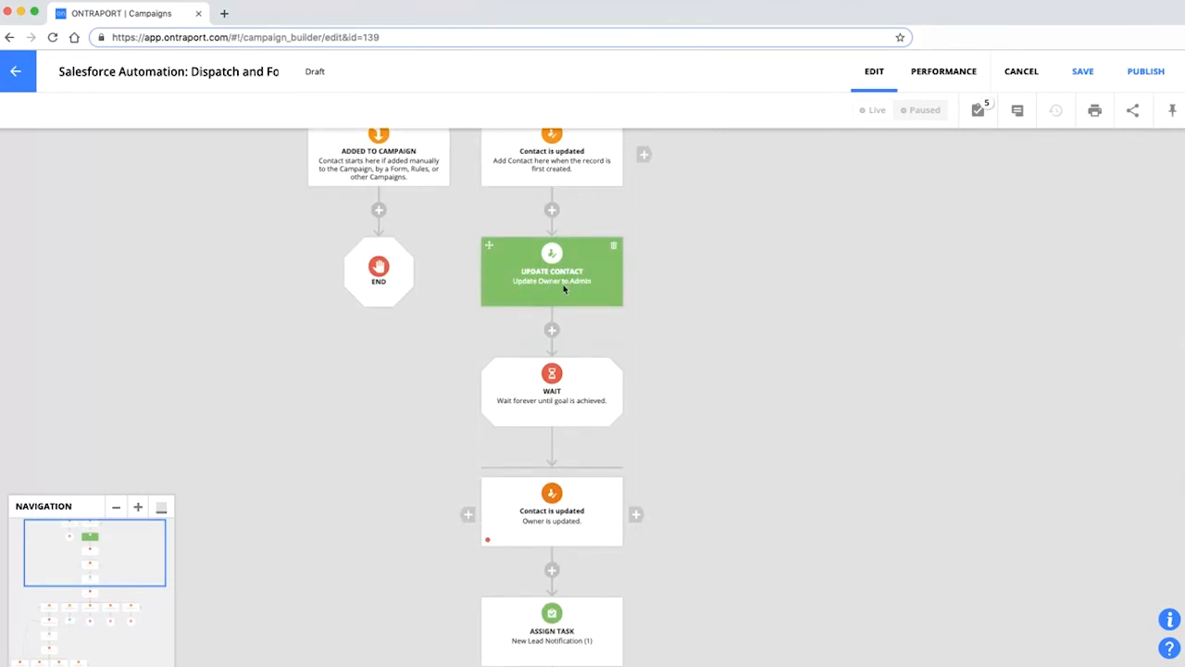
pyautogui.scroll(-1, 584, 289)
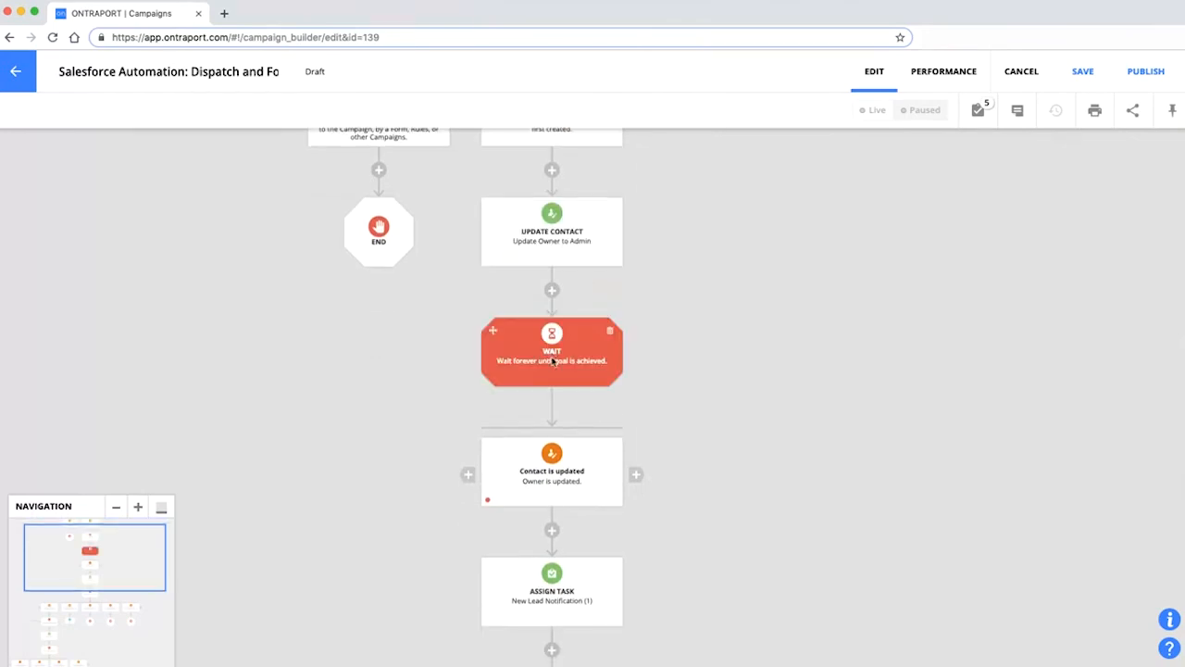
pyautogui.scroll(-1, 554, 352)
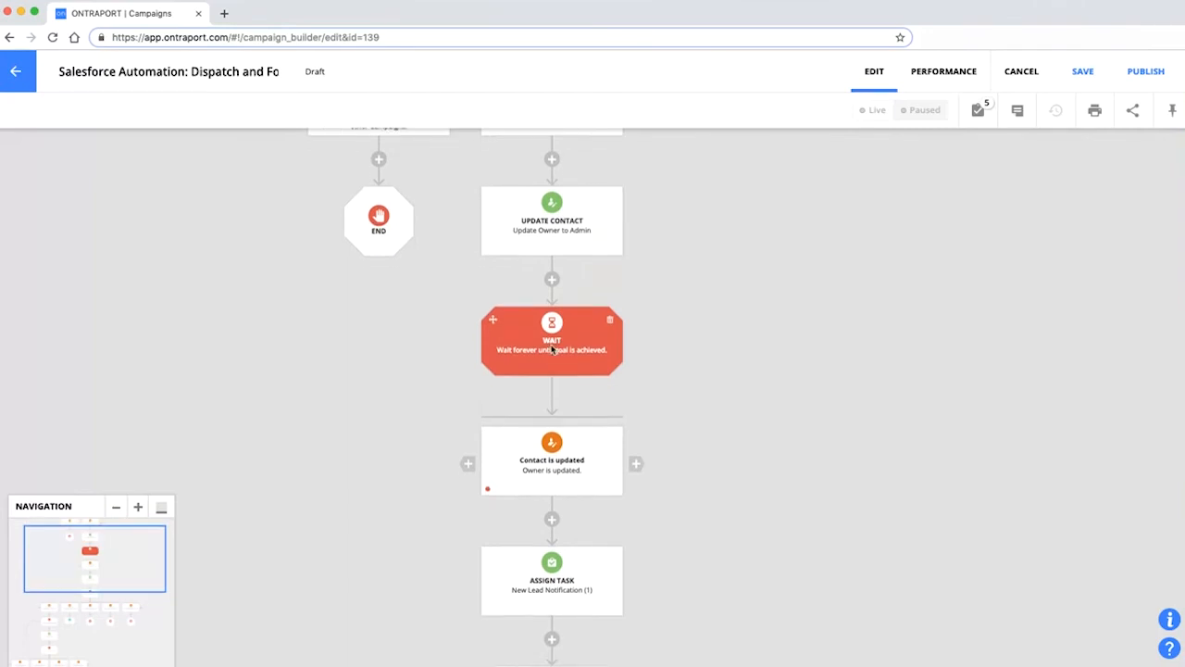
pyautogui.scroll(-1, 553, 348)
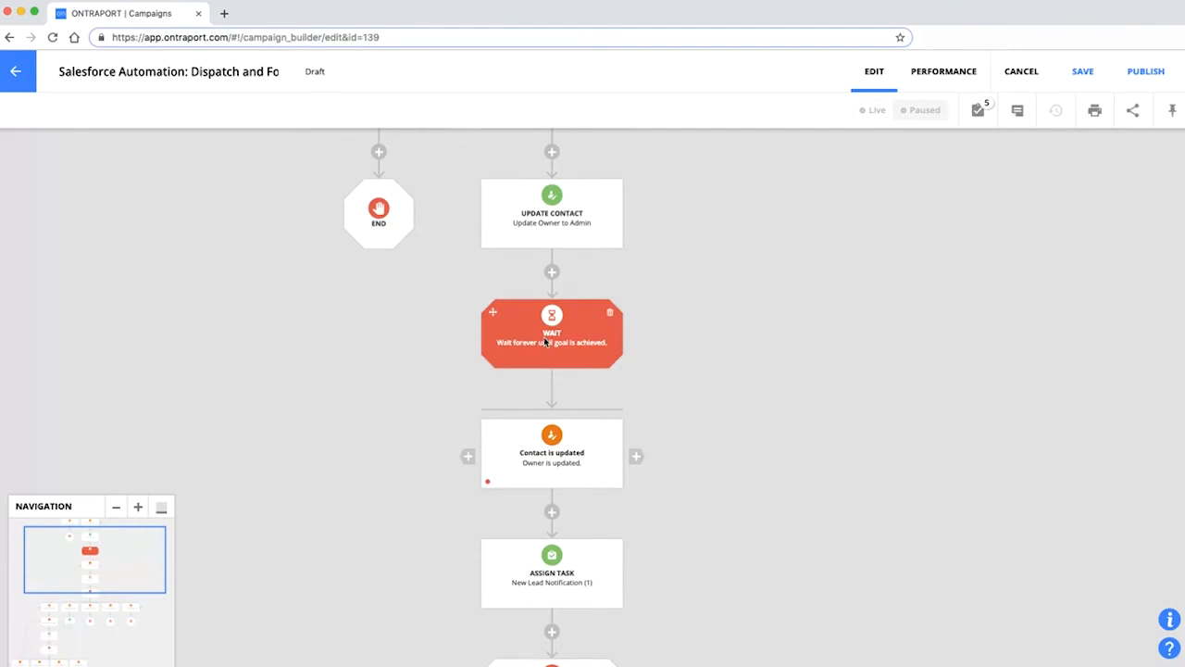
pyautogui.scroll(-1, 561, 435)
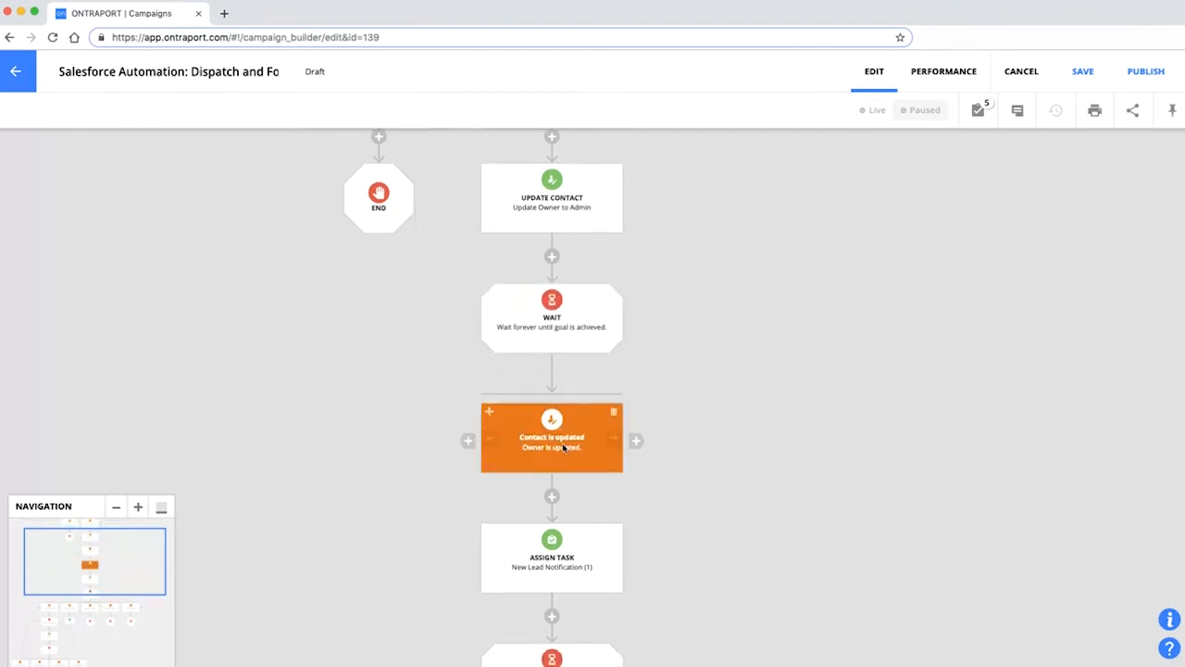
pyautogui.scroll(-2, 563, 448)
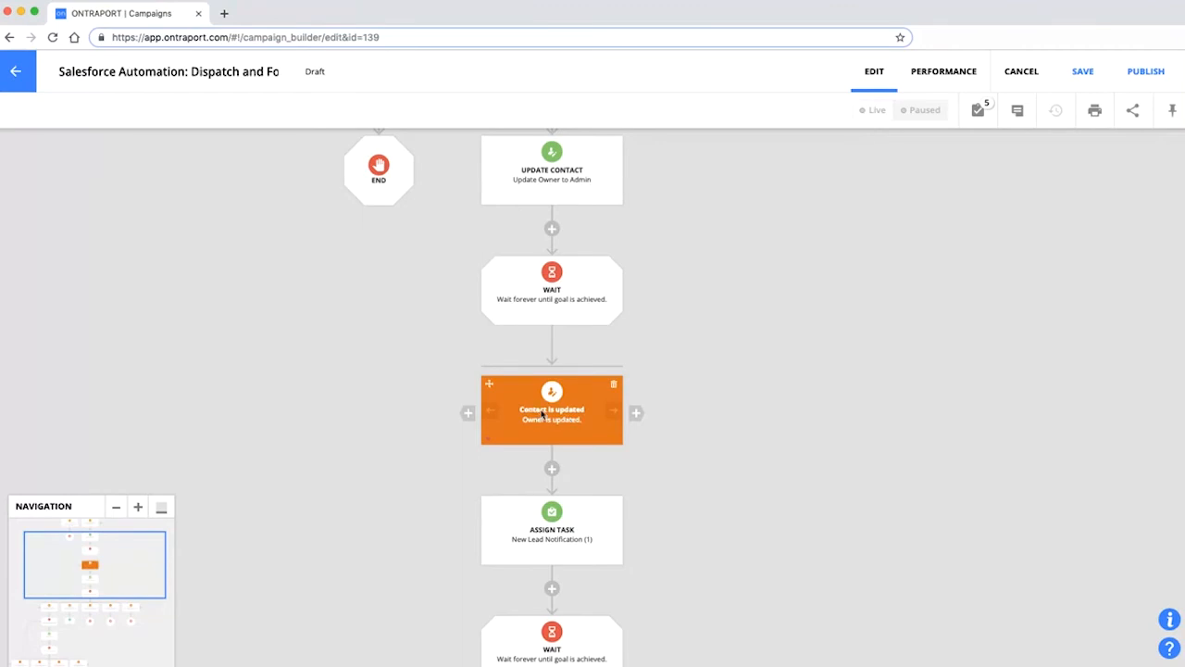
pyautogui.scroll(-1, 545, 413)
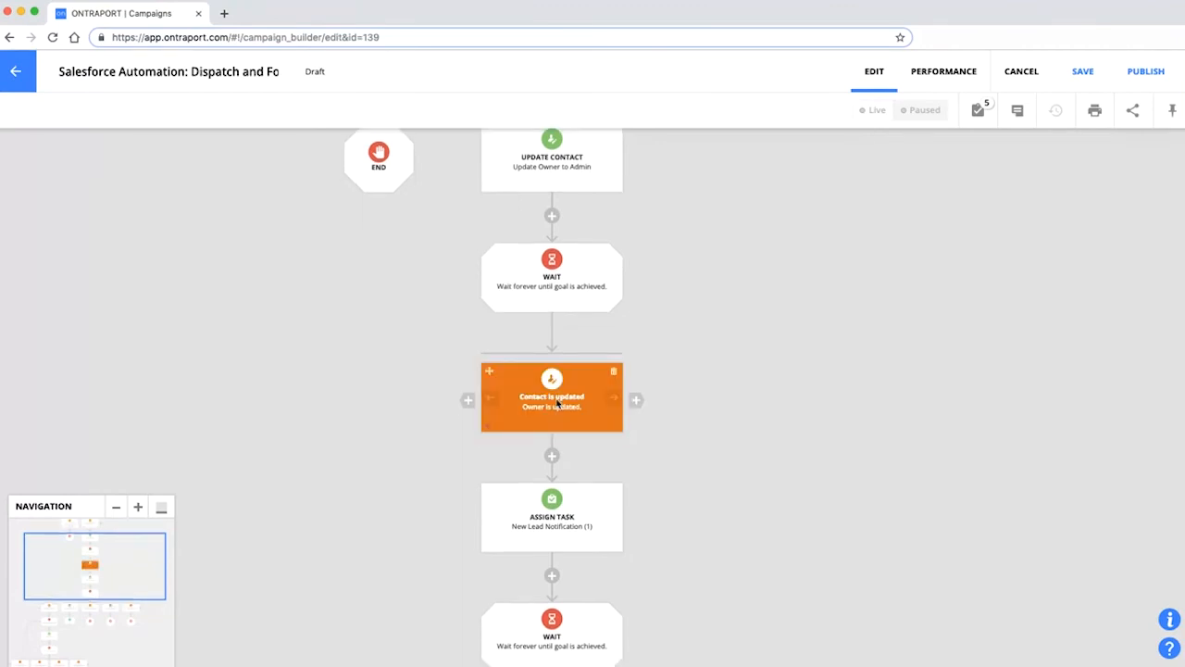
pyautogui.scroll(-6, 565, 398)
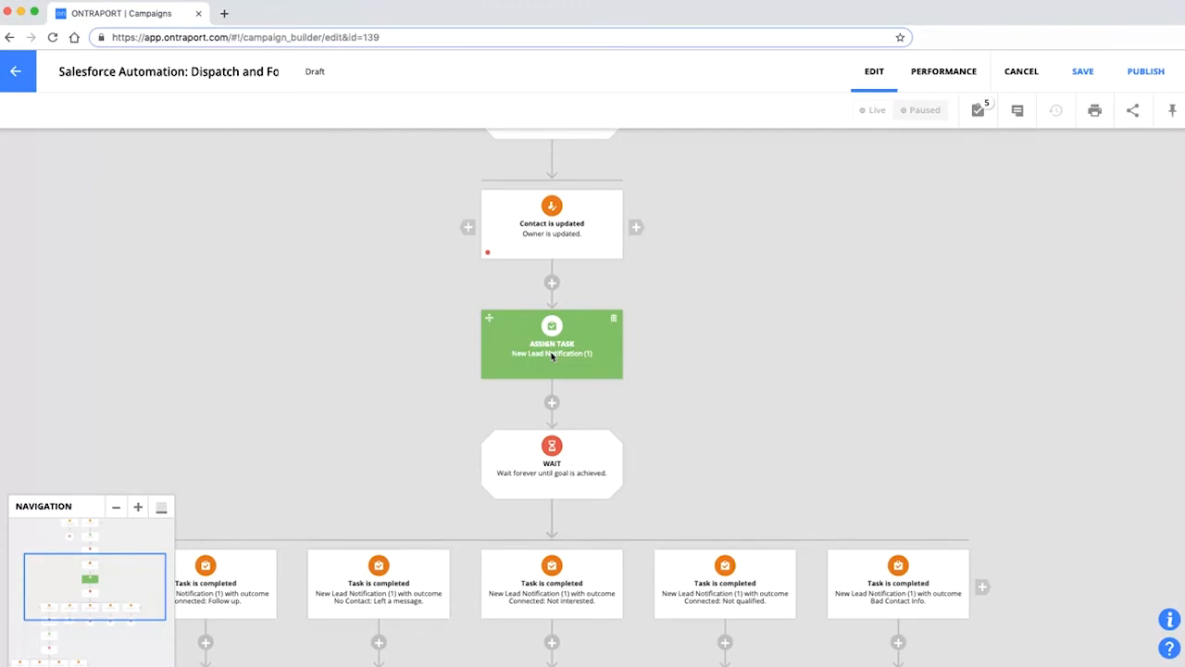
pyautogui.scroll(-2, 551, 357)
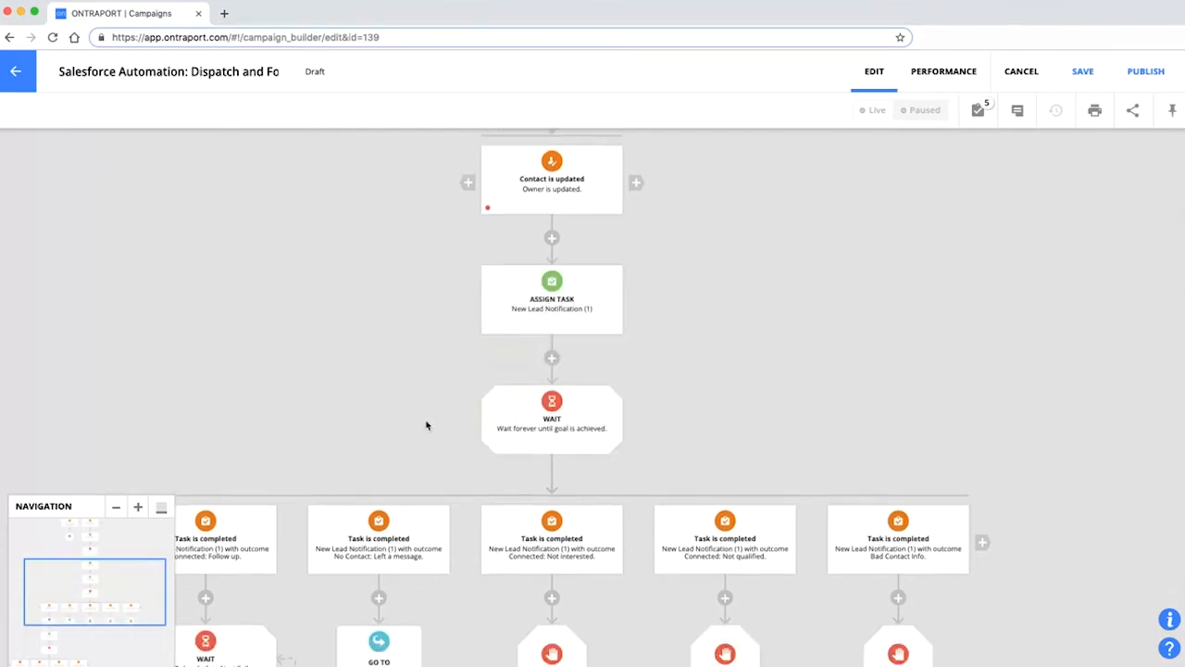
pyautogui.scroll(-3, 427, 425)
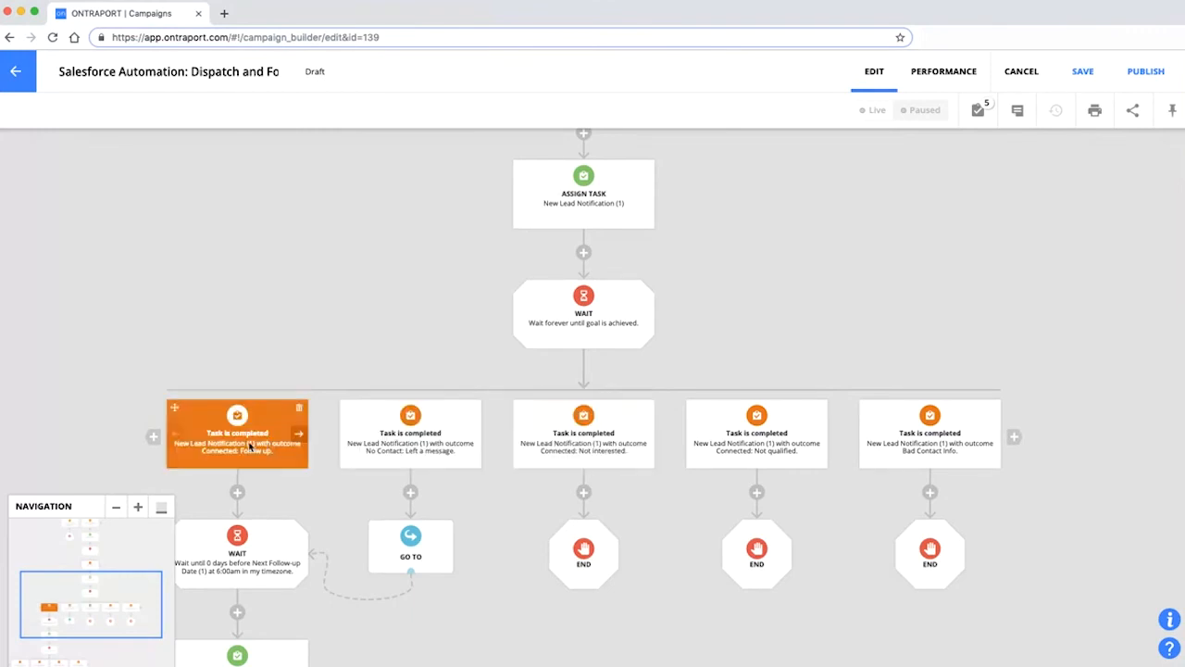
# Set the Follow-up goal to fire on New lead task completed with outcome Booked next call.
pyautogui.click(268, 446)
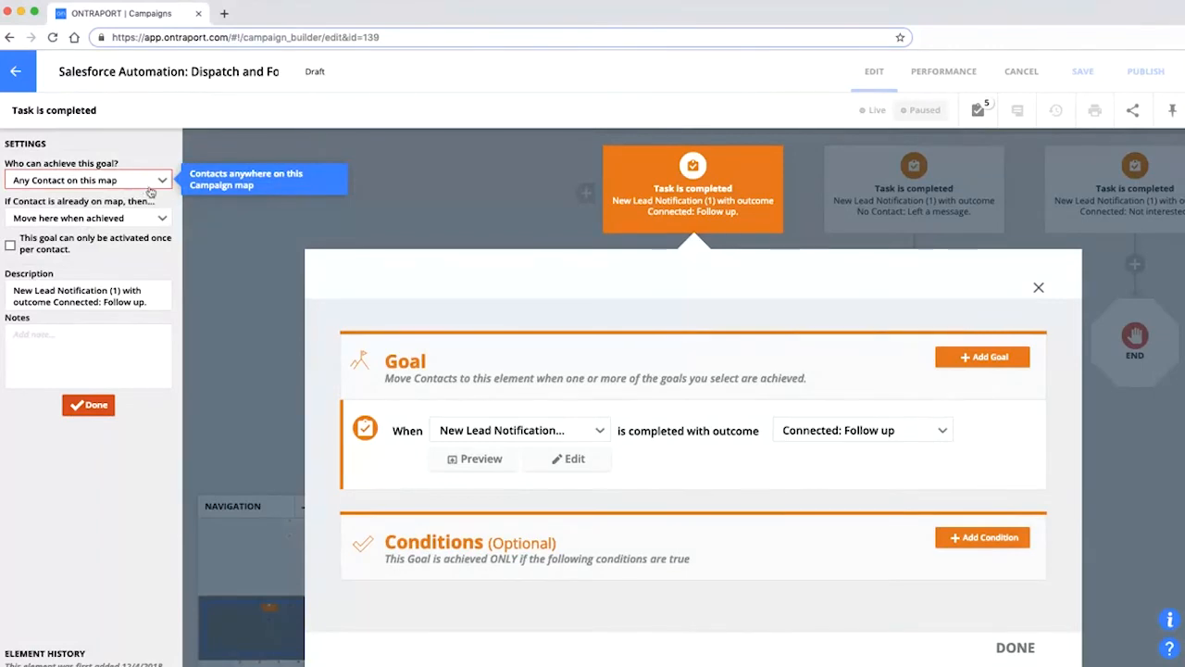
pyautogui.click(477, 225)
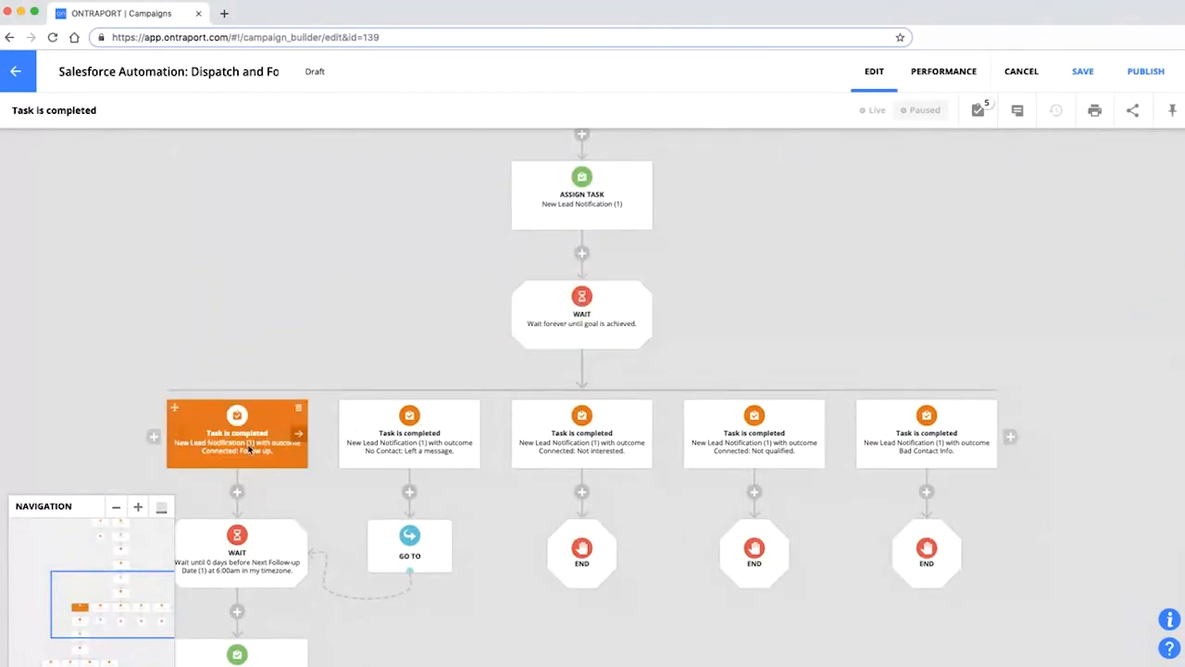
pyautogui.click(248, 448)
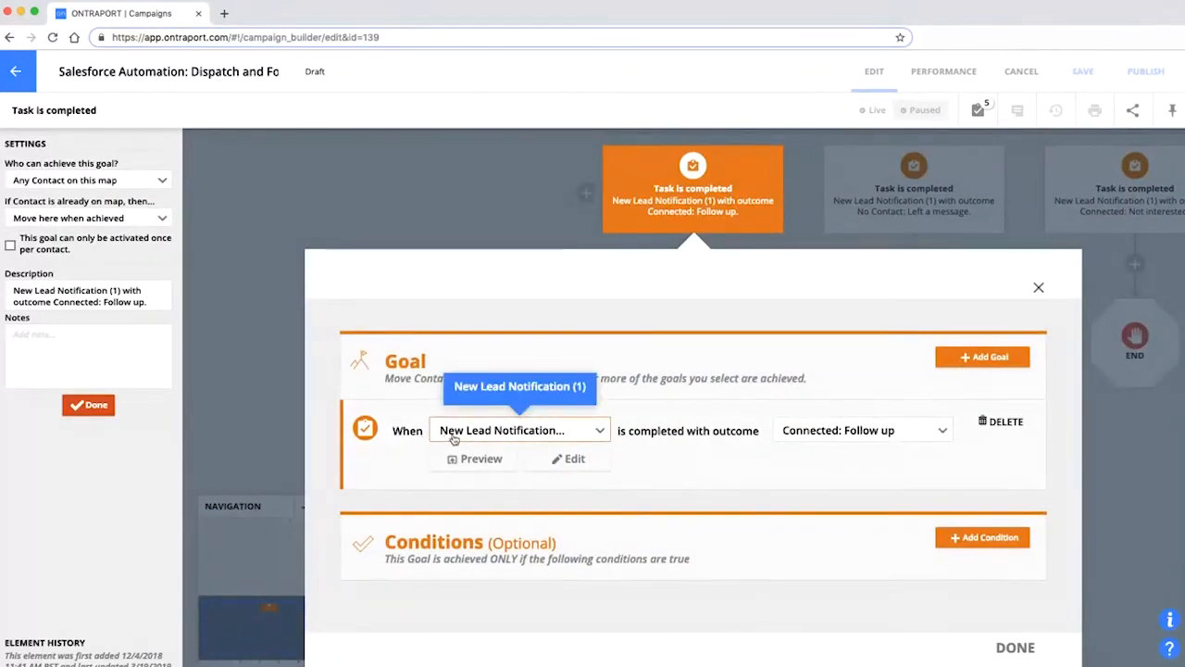
pyautogui.click(528, 433)
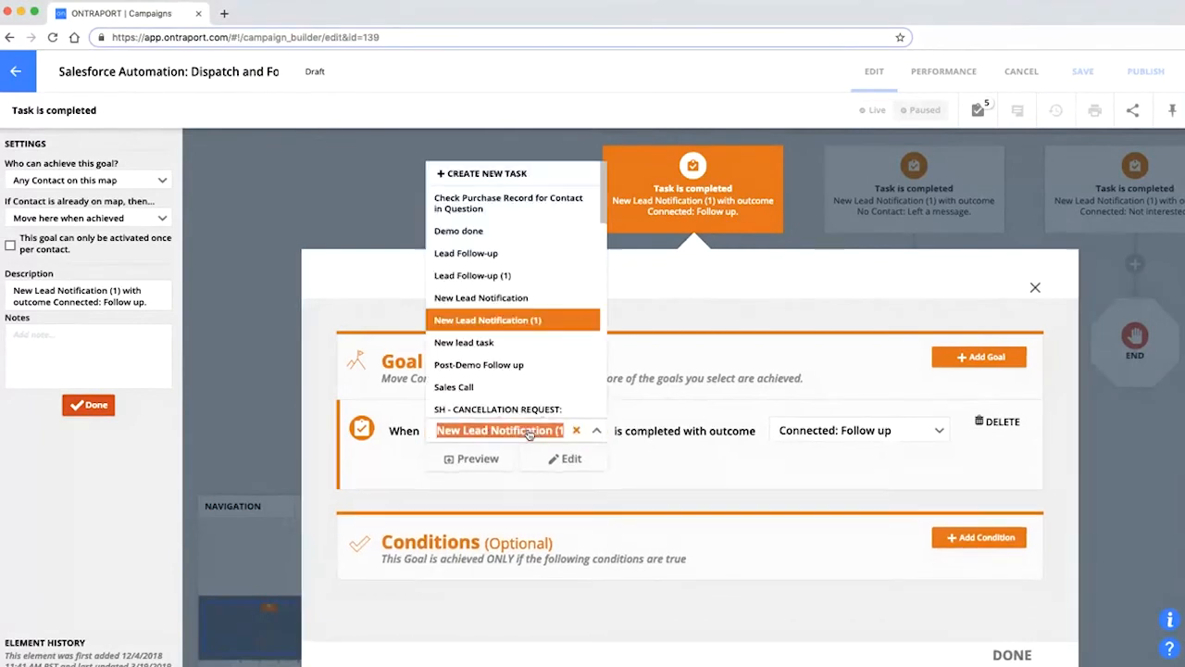
pyautogui.write('t')
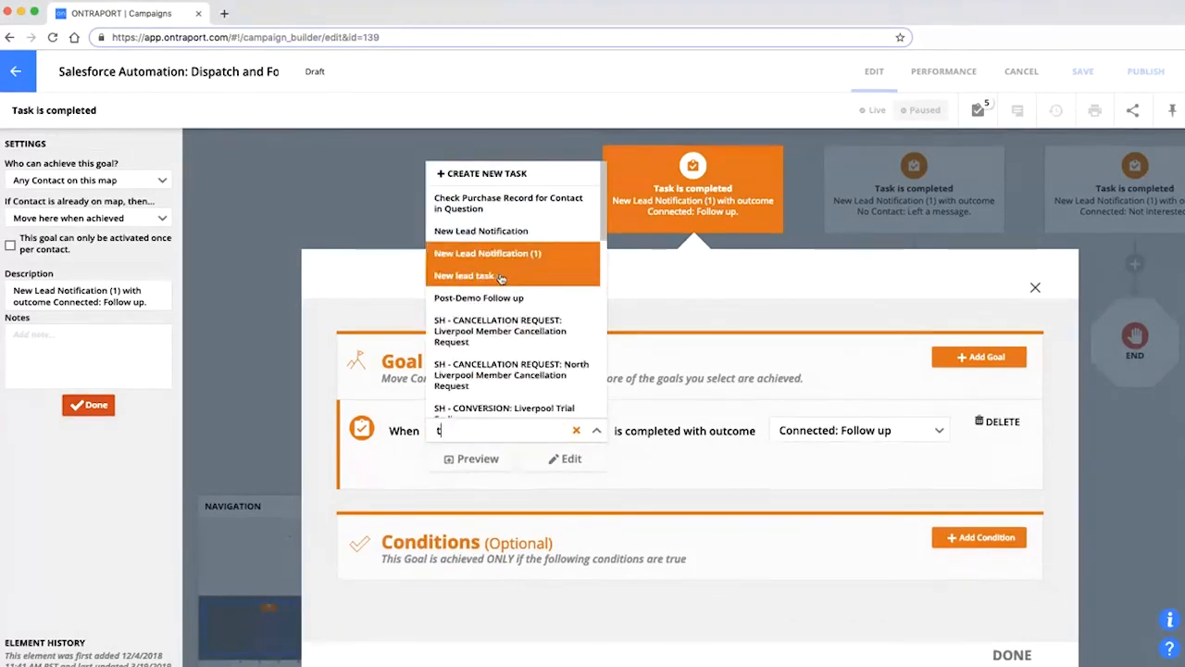
pyautogui.write('ask')
pyautogui.click(471, 484)
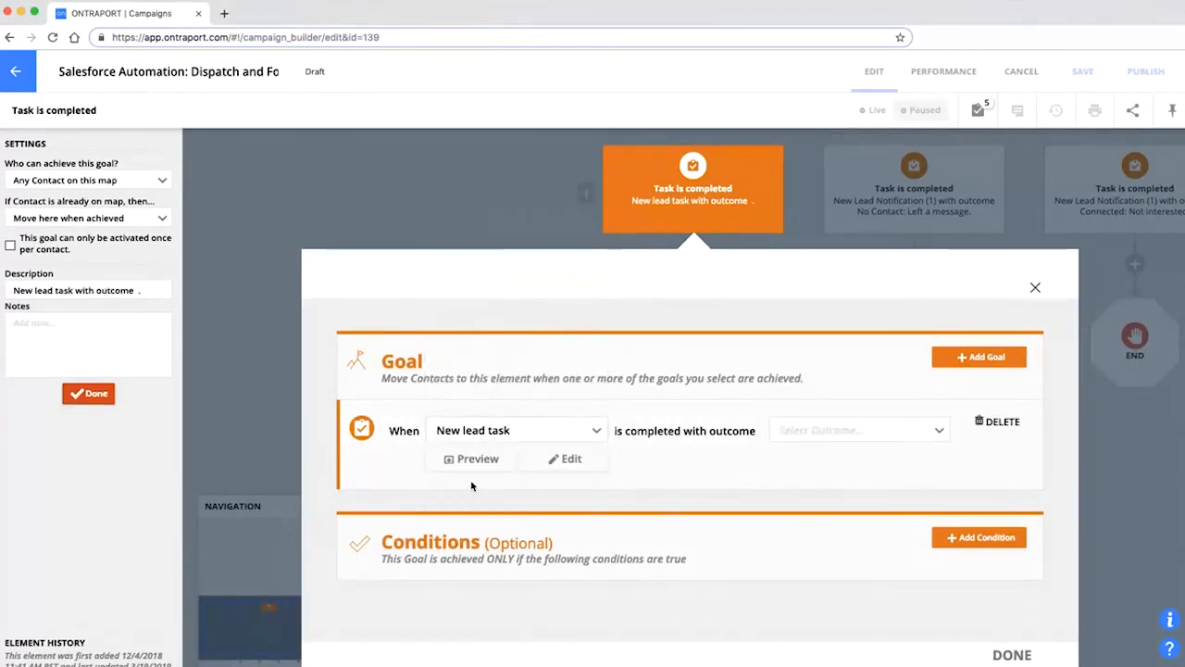
pyautogui.click(843, 430)
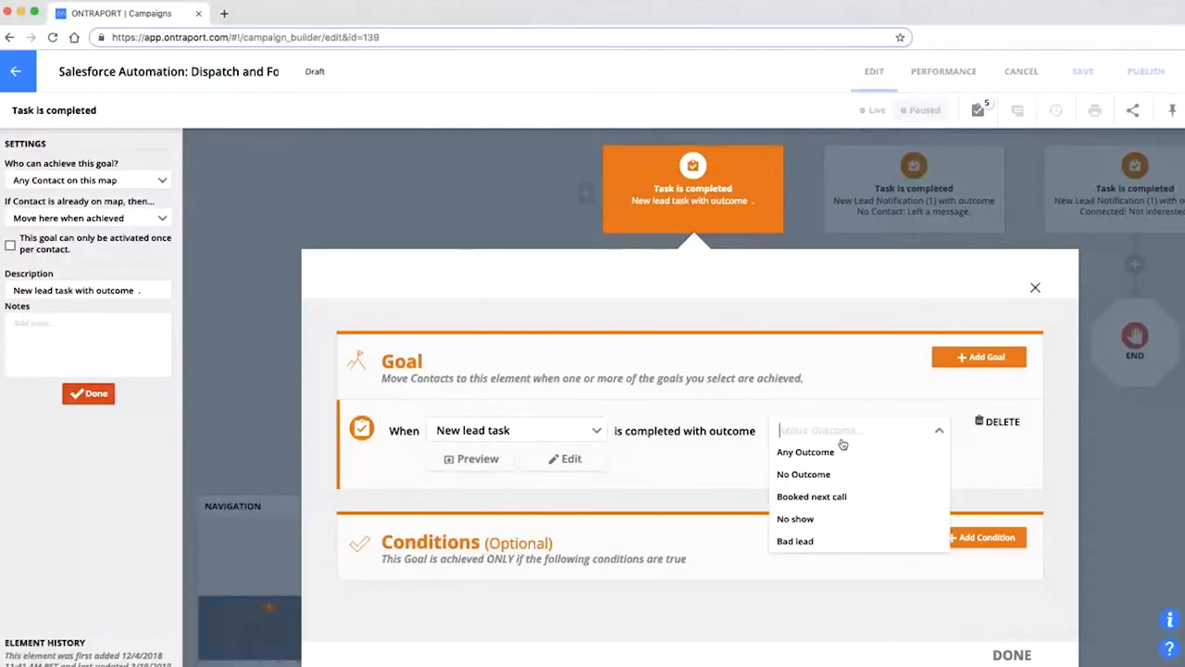
pyautogui.click(839, 501)
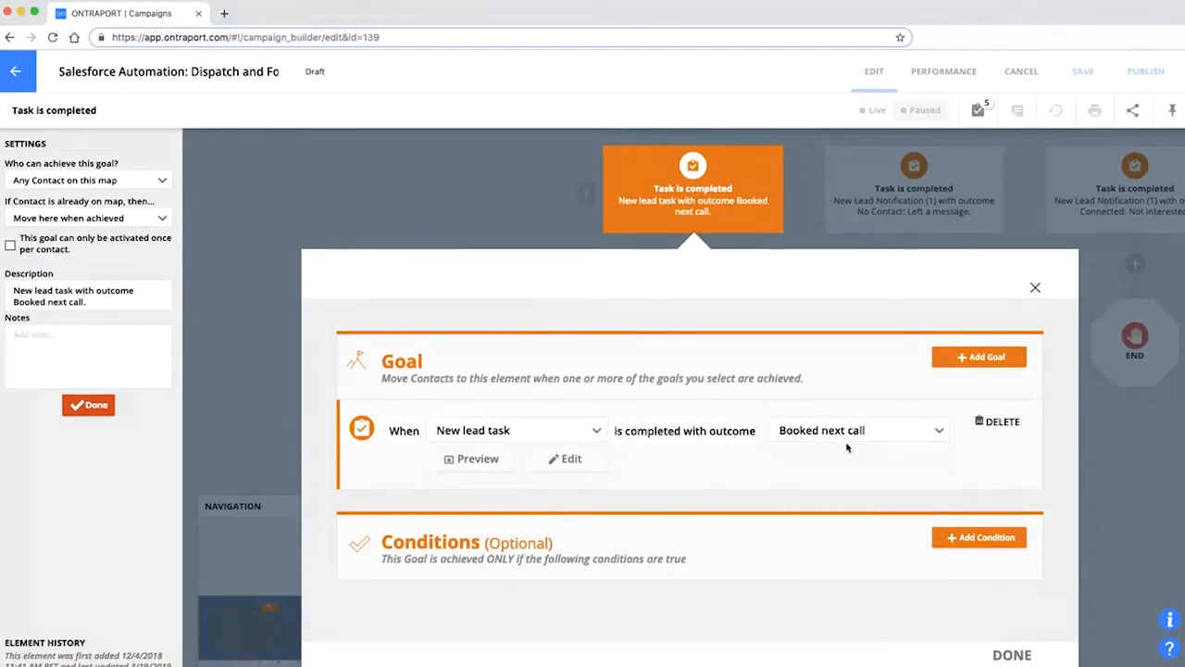
pyautogui.click(1012, 655)
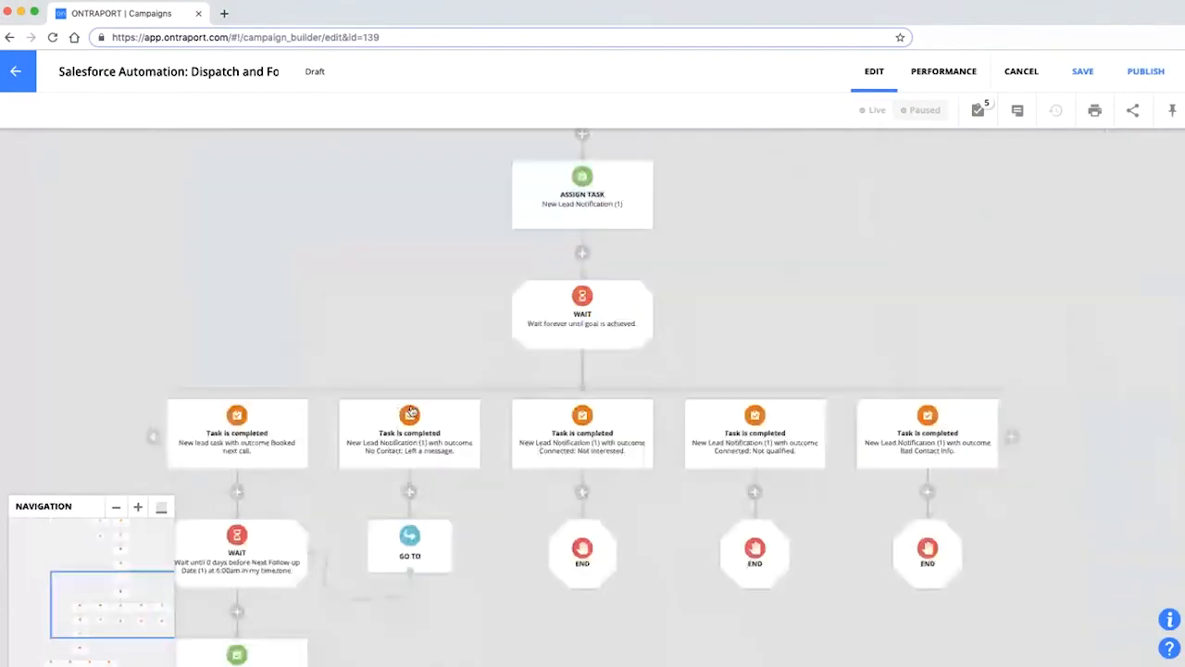
pyautogui.moveTo(317, 489); pyautogui.dragTo(457, 374)
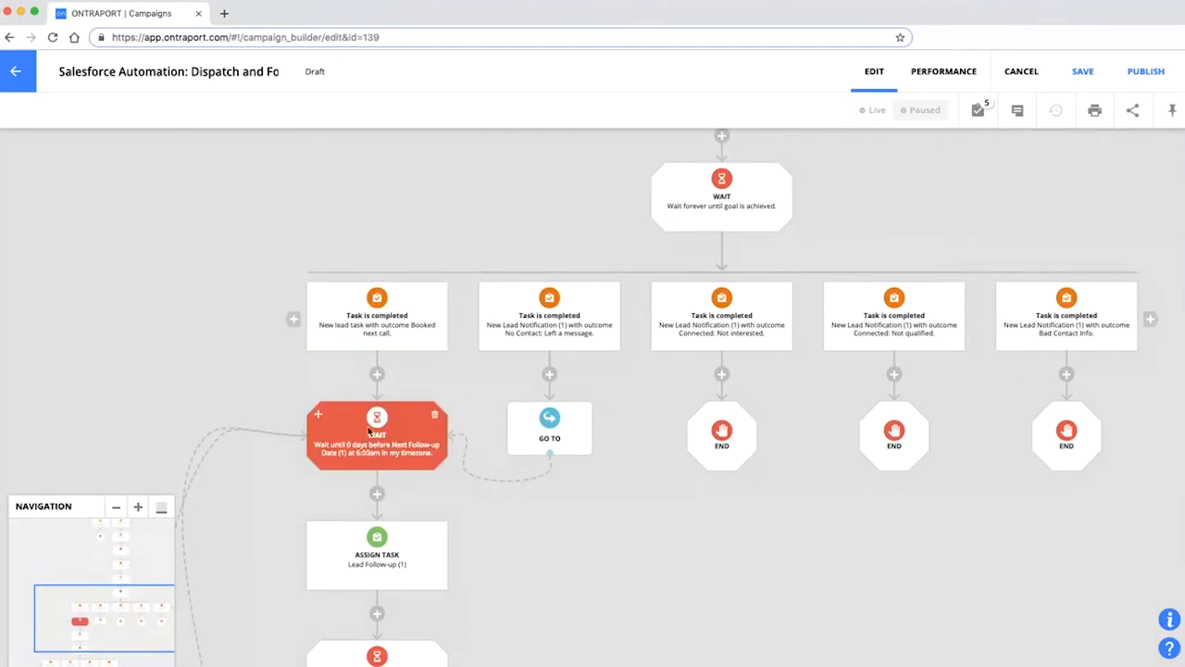
pyautogui.scroll(-3, 275, 418)
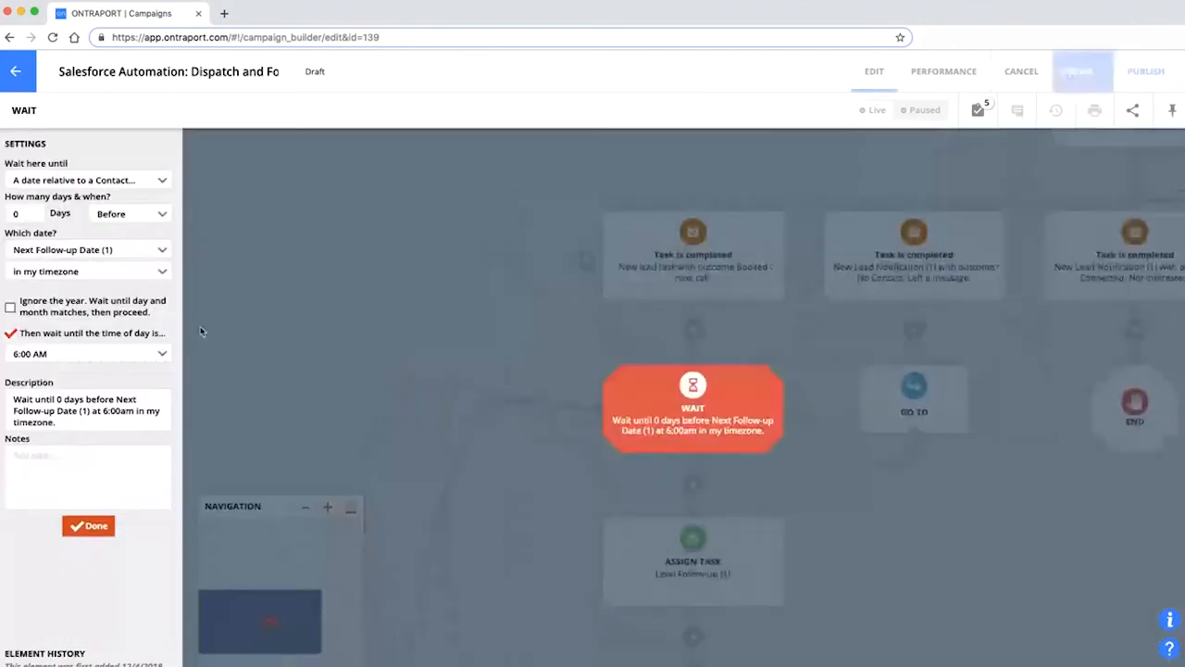
pyautogui.click(25, 219)
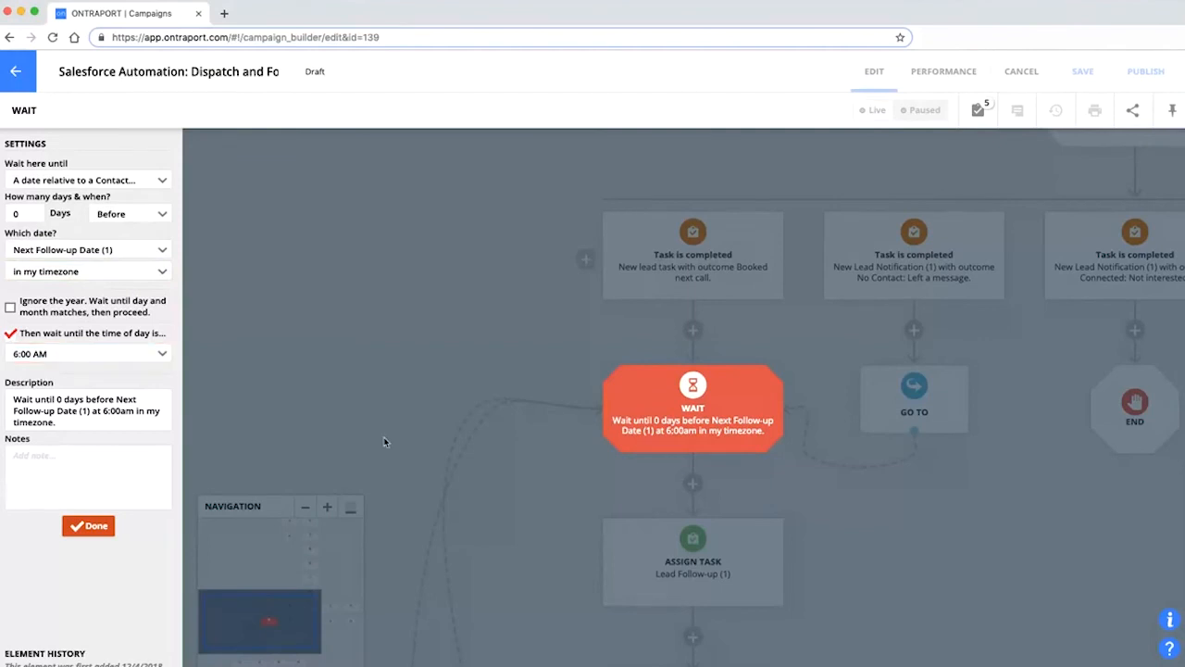
pyautogui.click(408, 350)
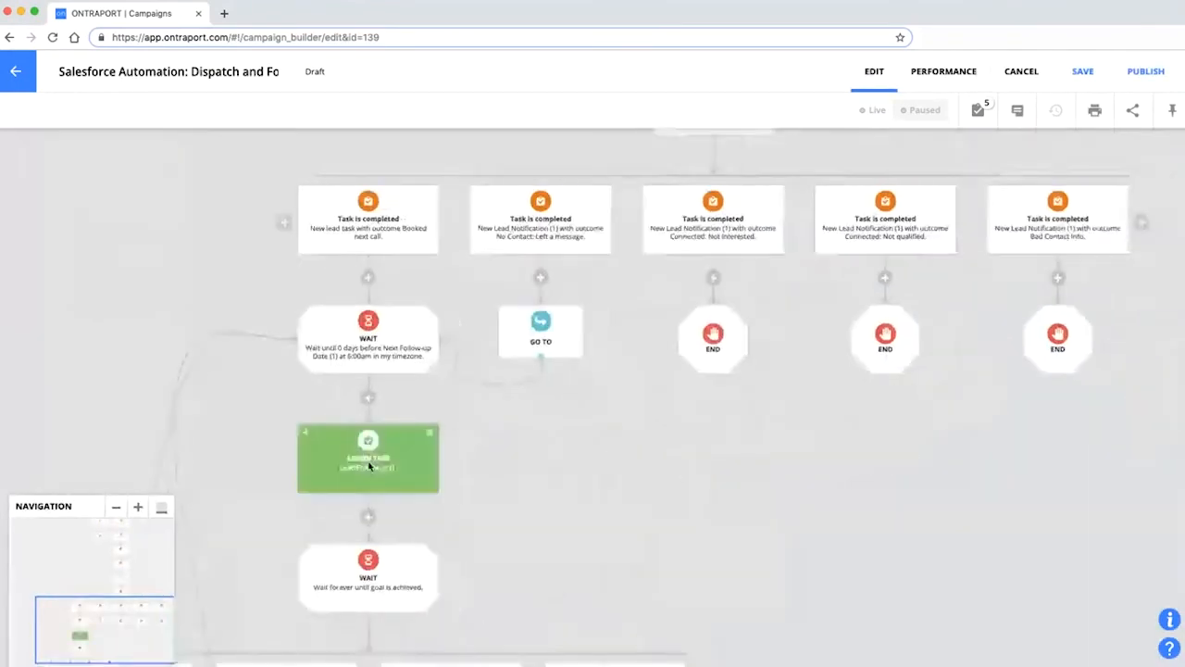
# Review the Lead Follow-up task, its outcome branches and the five task goals, then return to Campaigns.
pyautogui.moveTo(274, 525); pyautogui.dragTo(360, 327)
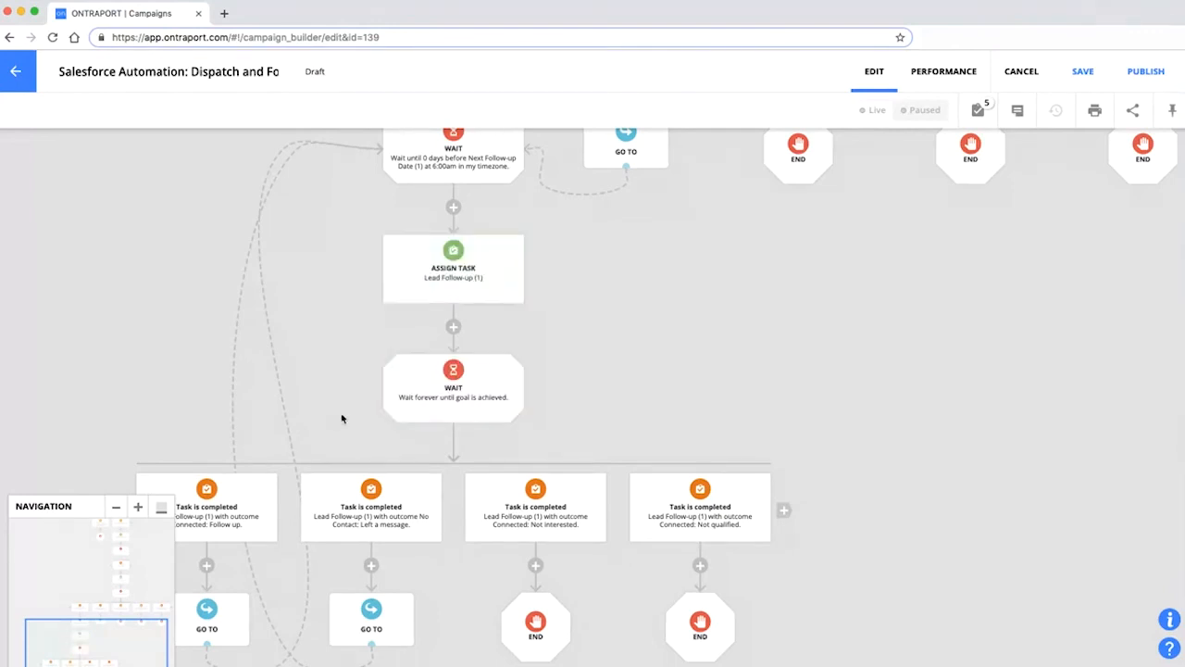
pyautogui.moveTo(342, 415); pyautogui.dragTo(389, 257)
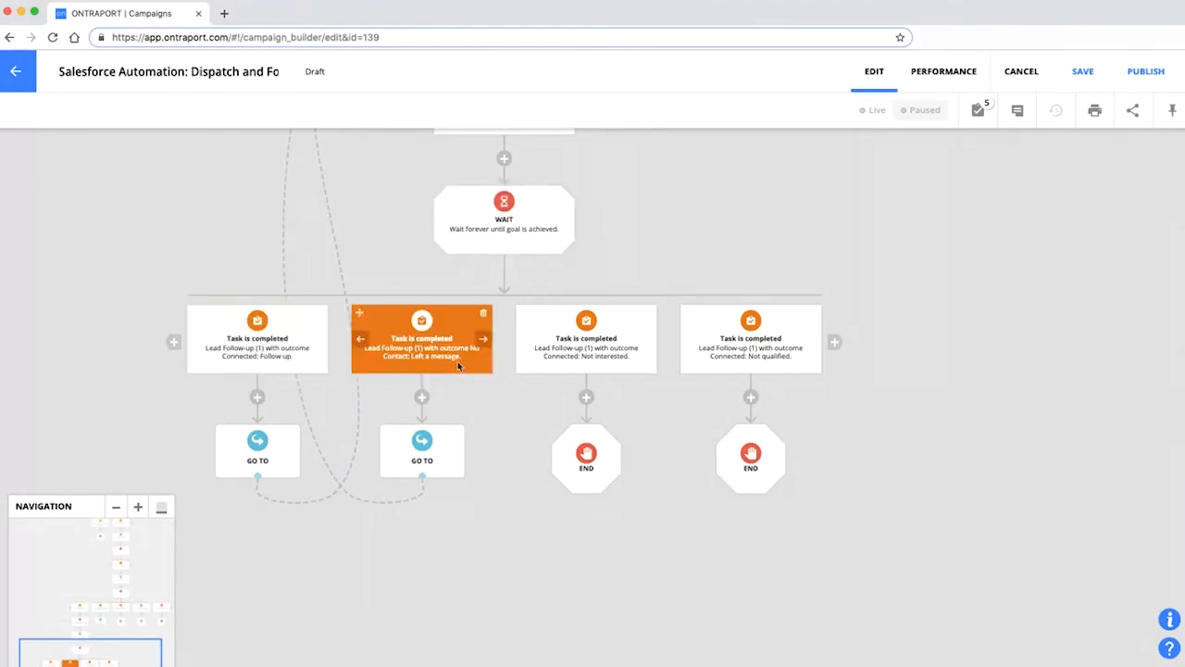
pyautogui.moveTo(740, 187); pyautogui.dragTo(453, 540)
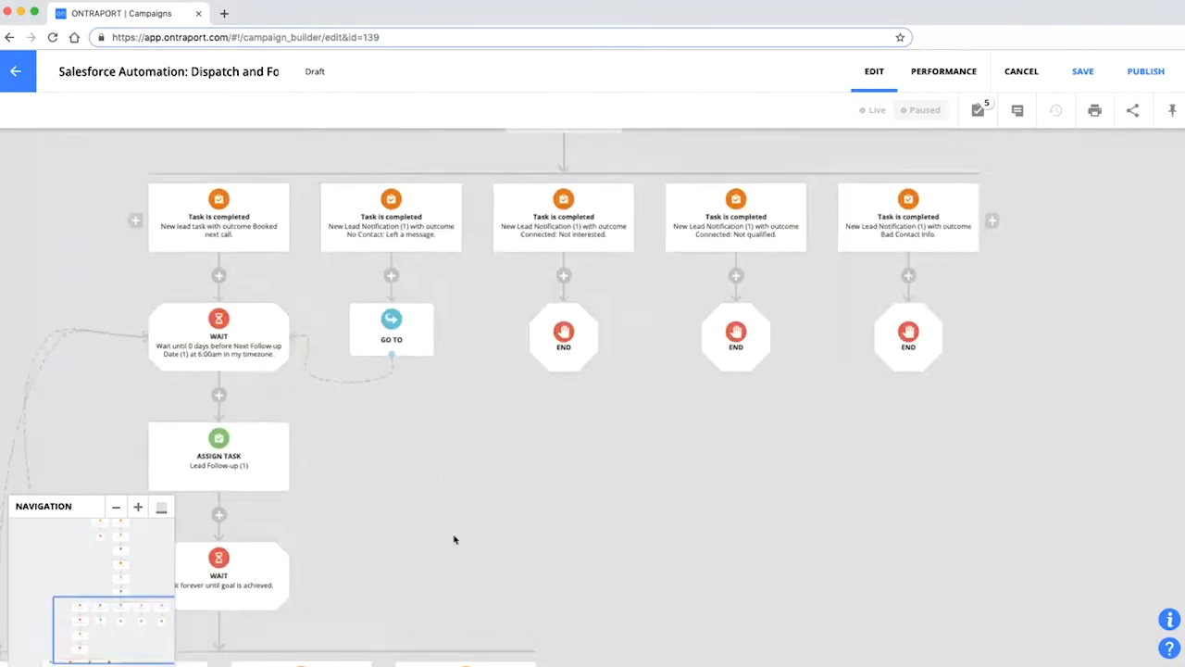
pyautogui.moveTo(335, 433); pyautogui.dragTo(313, 519)
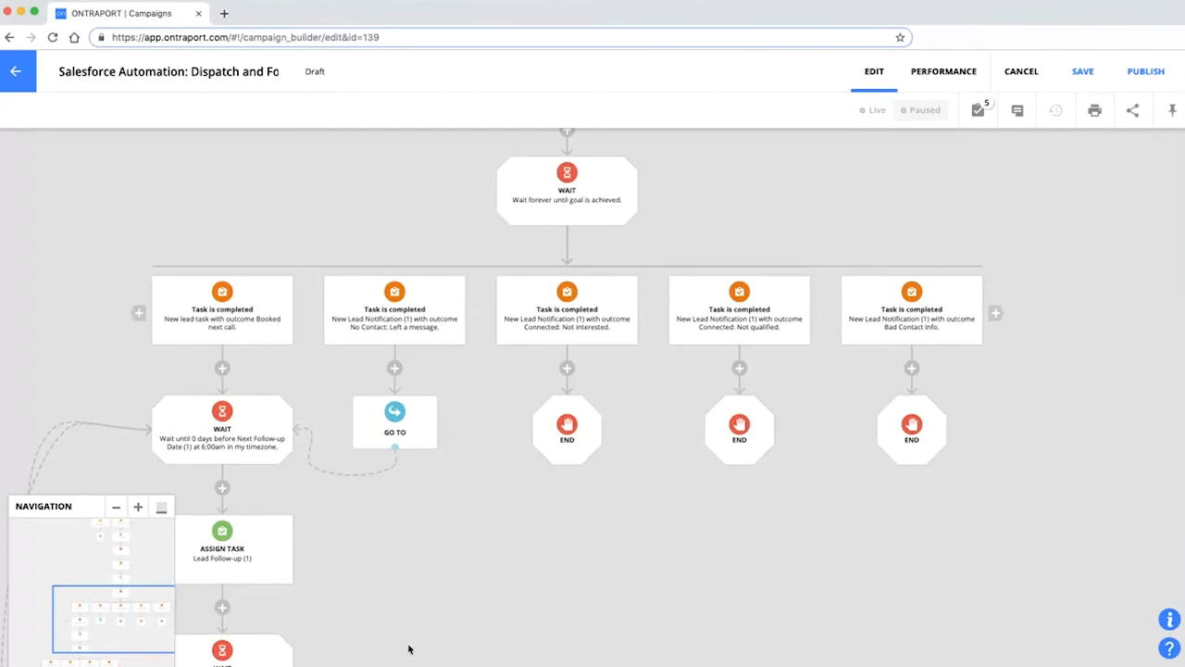
pyautogui.moveTo(394, 603); pyautogui.dragTo(392, 554)
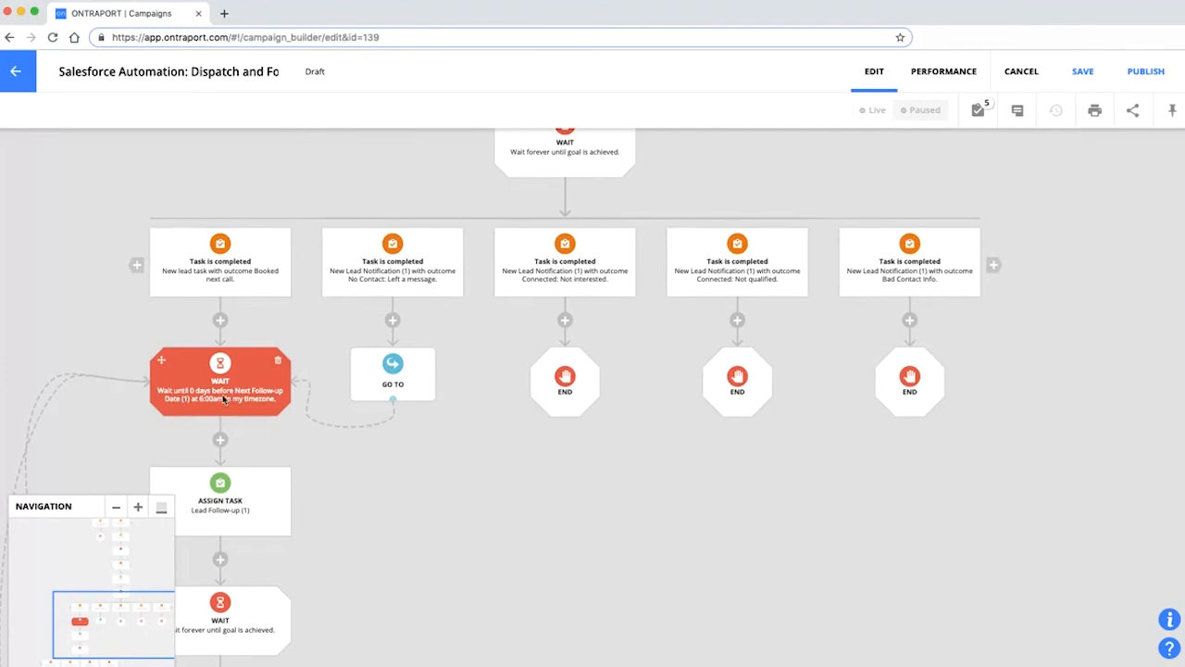
pyautogui.hscroll(3, 389, 408)
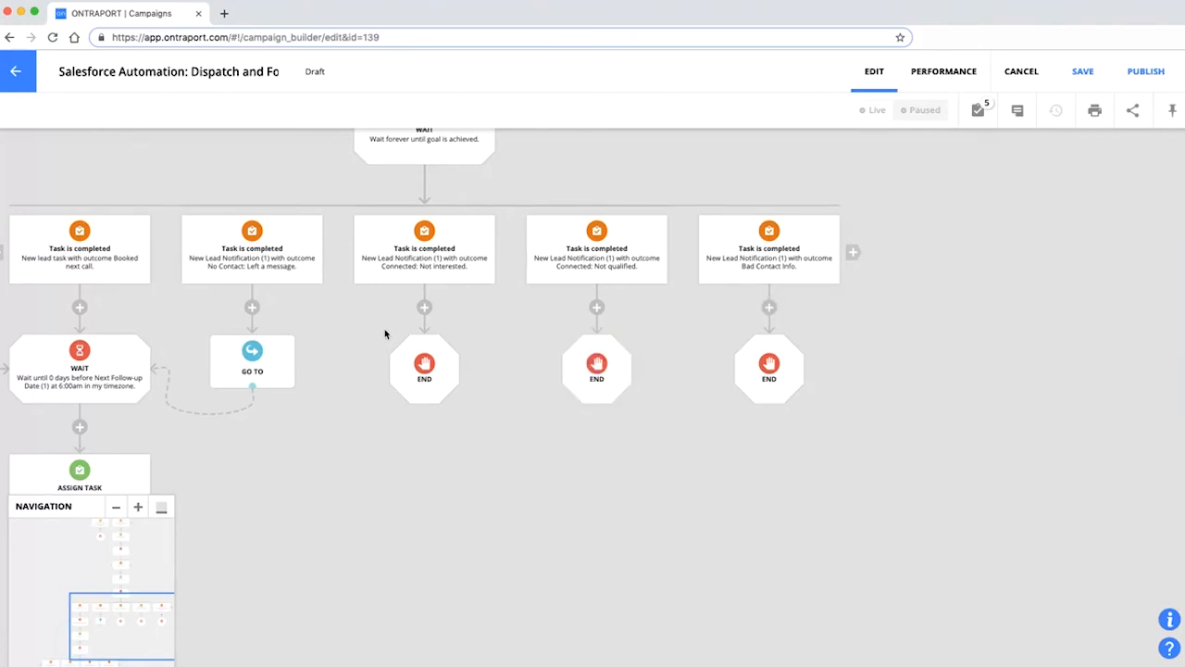
pyautogui.scroll(-1, 389, 333)
pyautogui.scroll(-3, 389, 334)
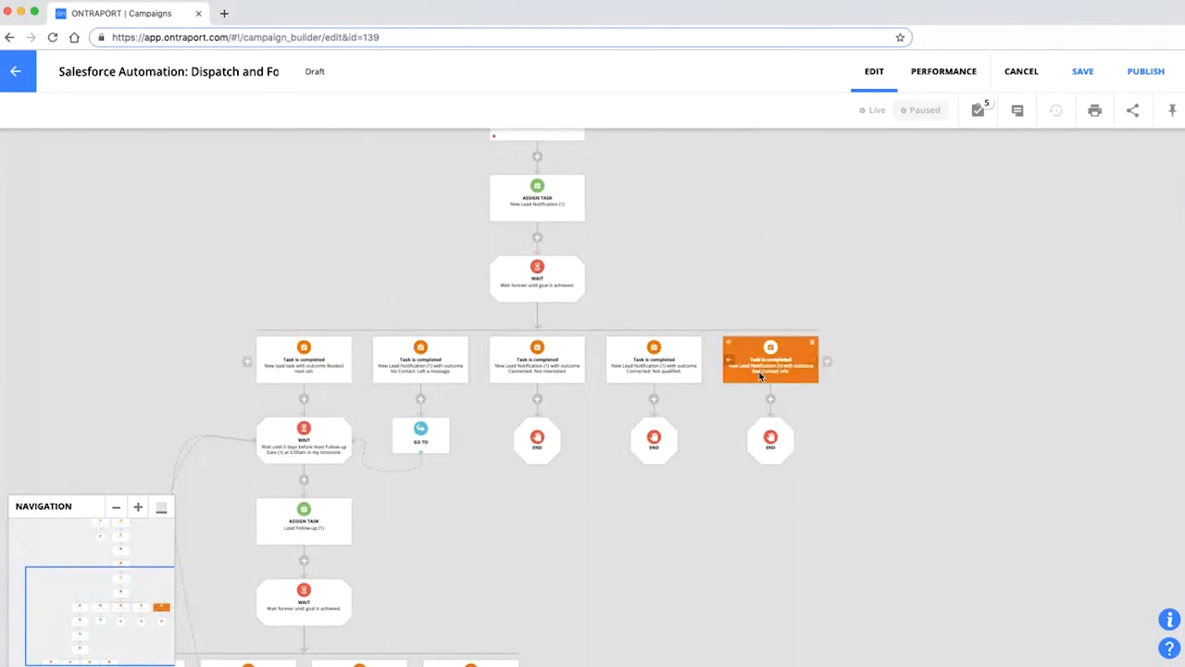
pyautogui.click(16, 71)
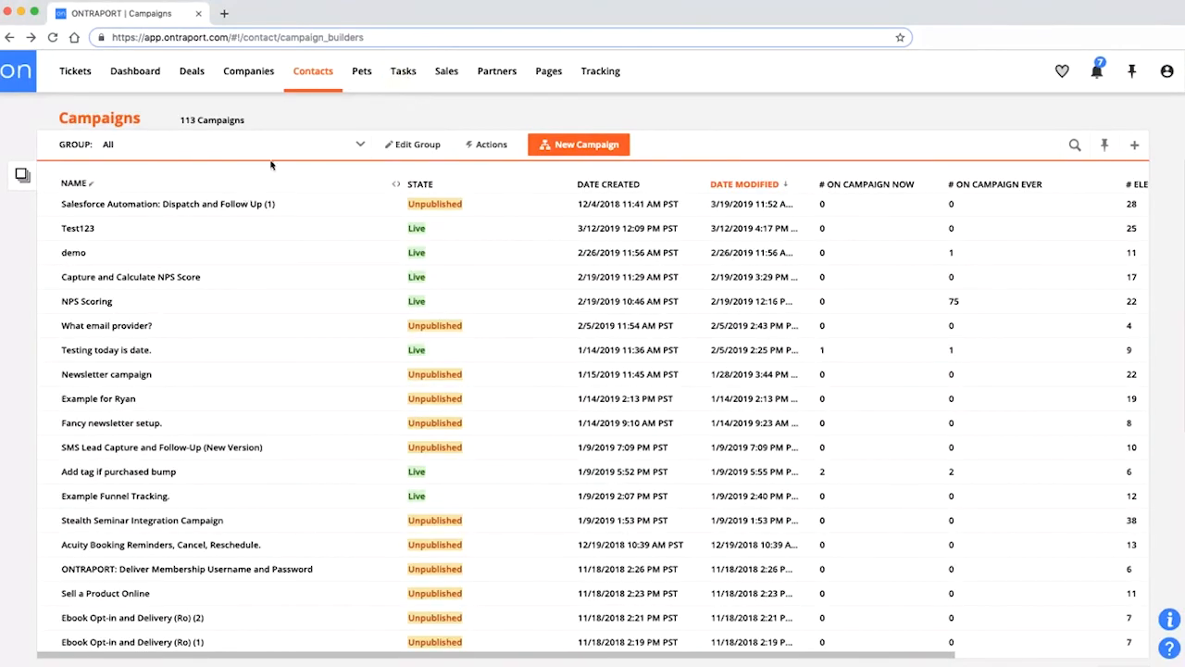
# Go to Messages and open New lead task, scrolling to its notifications and outcomes.
pyautogui.click(376, 79)
pyautogui.click(404, 74)
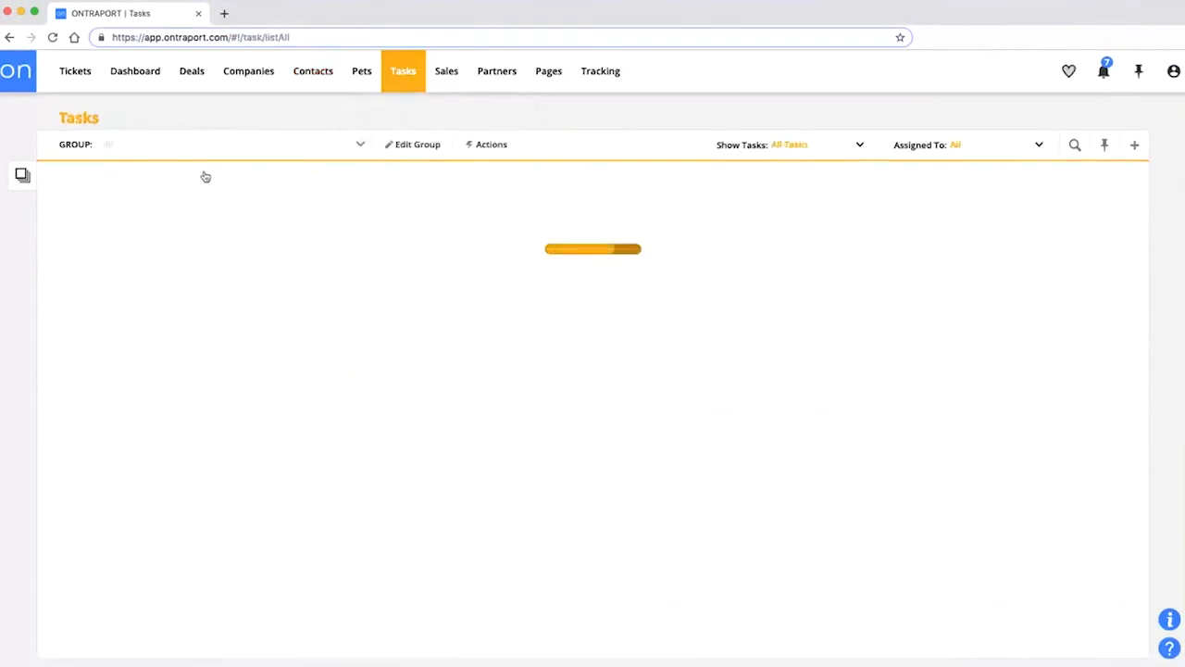
pyautogui.click(313, 74)
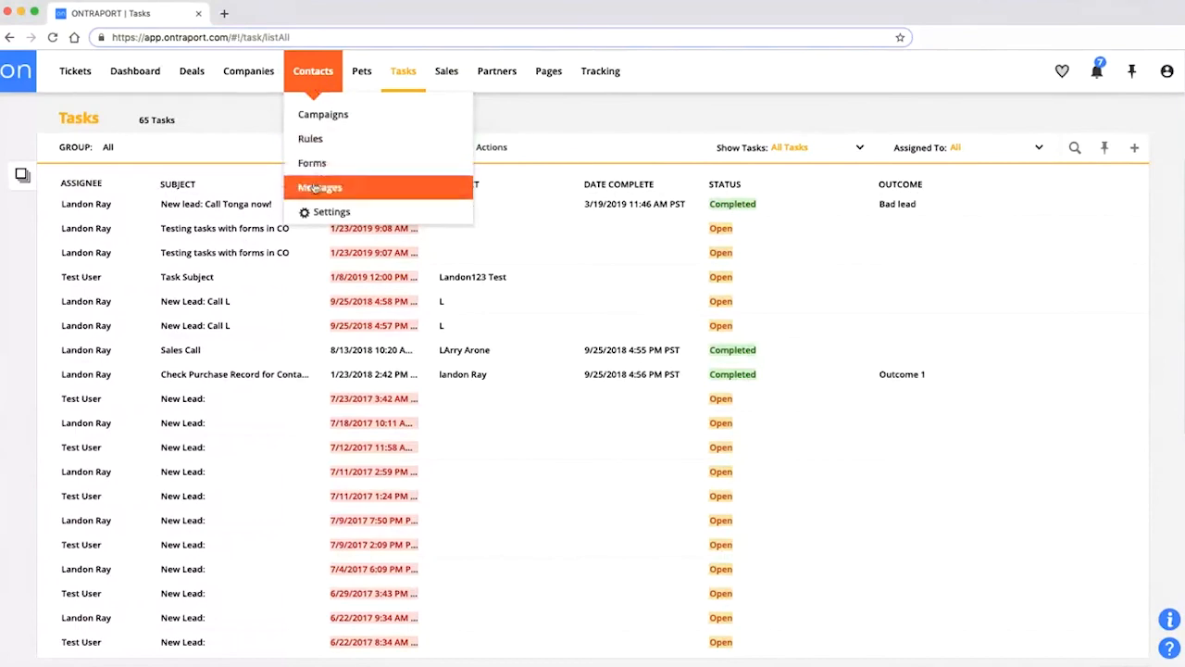
pyautogui.click(320, 184)
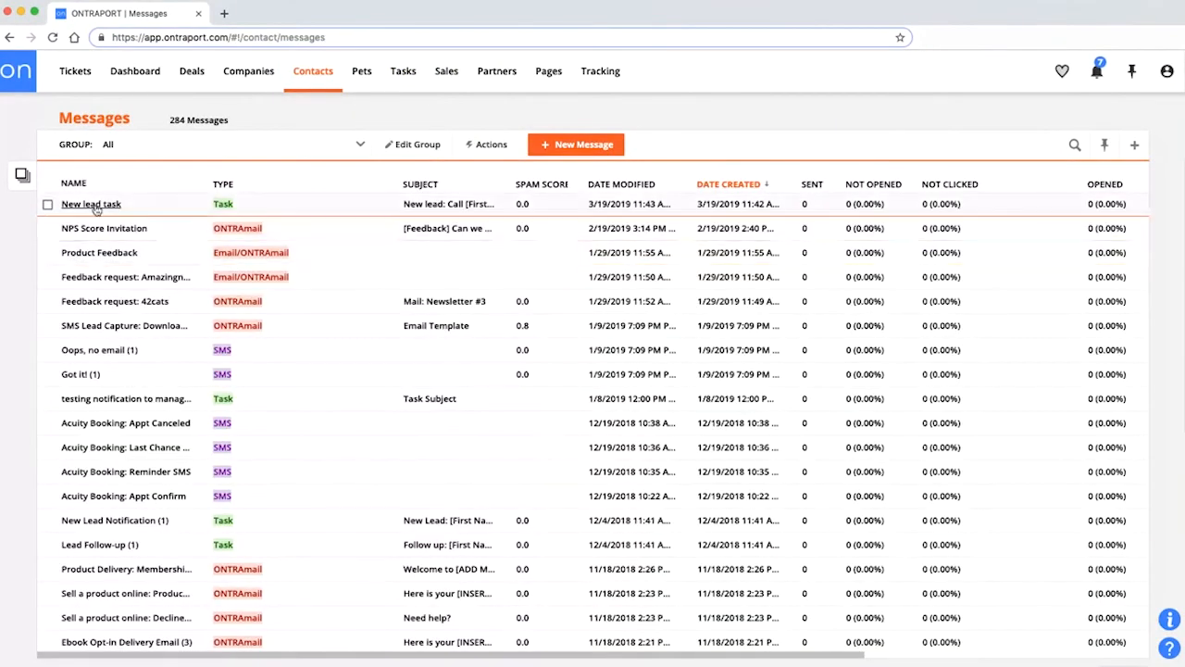
pyautogui.click(93, 211)
pyautogui.scroll(-5, 339, 306)
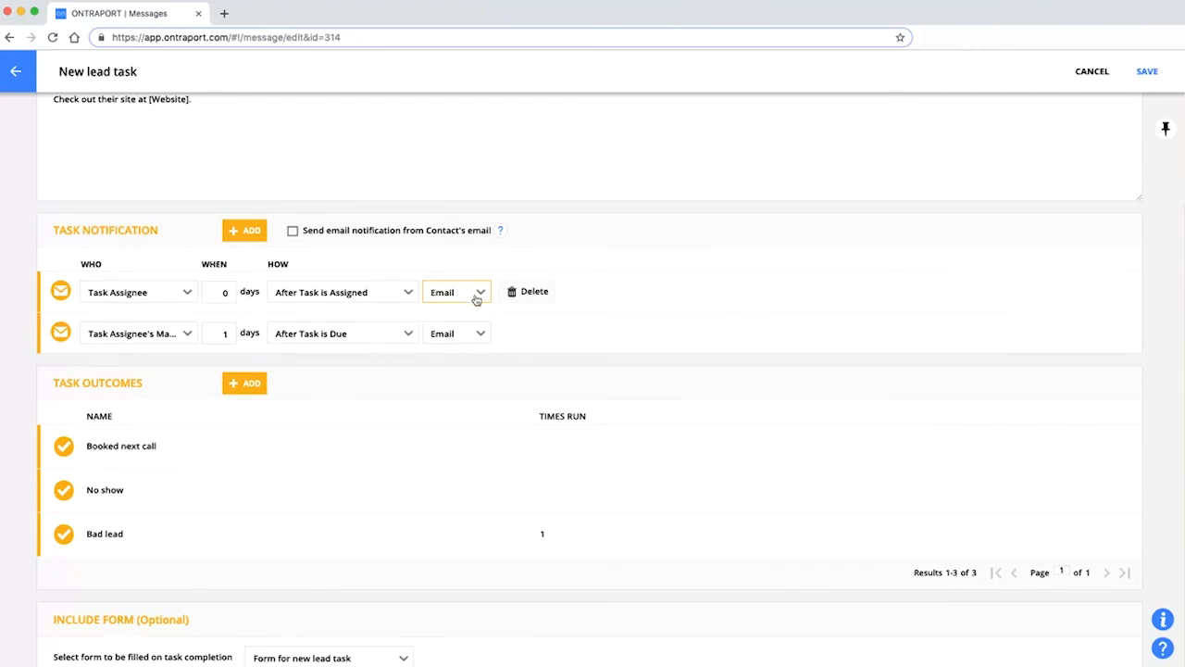
# Send the first task notification to a Specific Email Address, entering the recipient's email address.
pyautogui.scroll(2, 455, 484)
pyautogui.scroll(2, 456, 484)
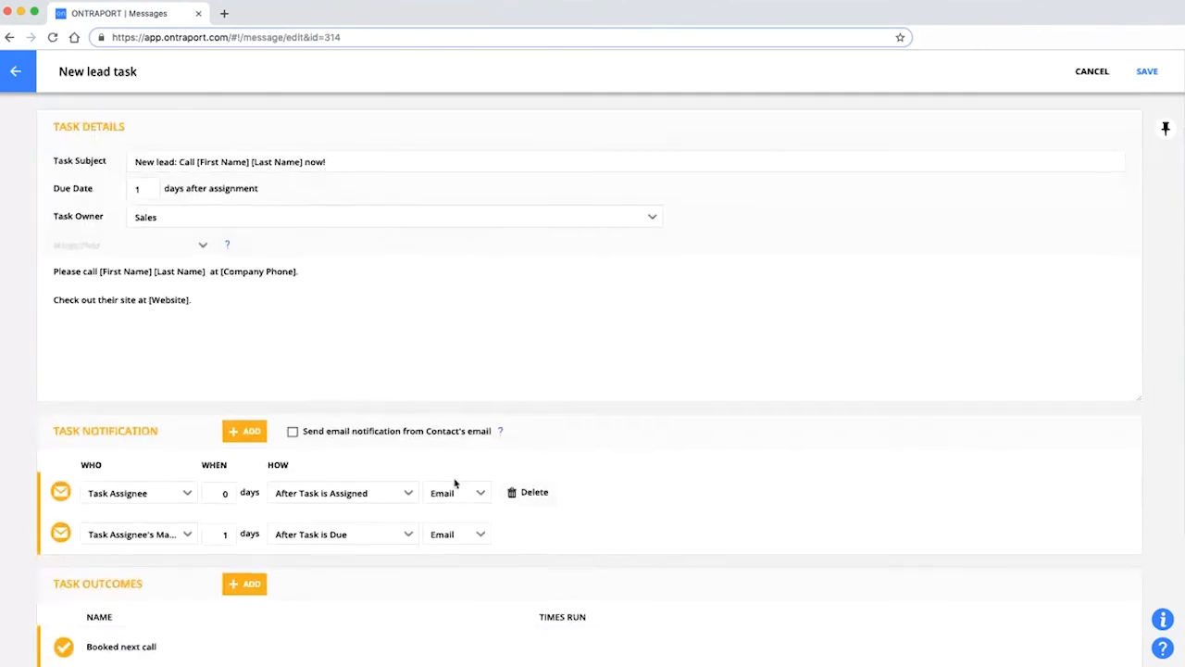
pyautogui.scroll(-4, 455, 484)
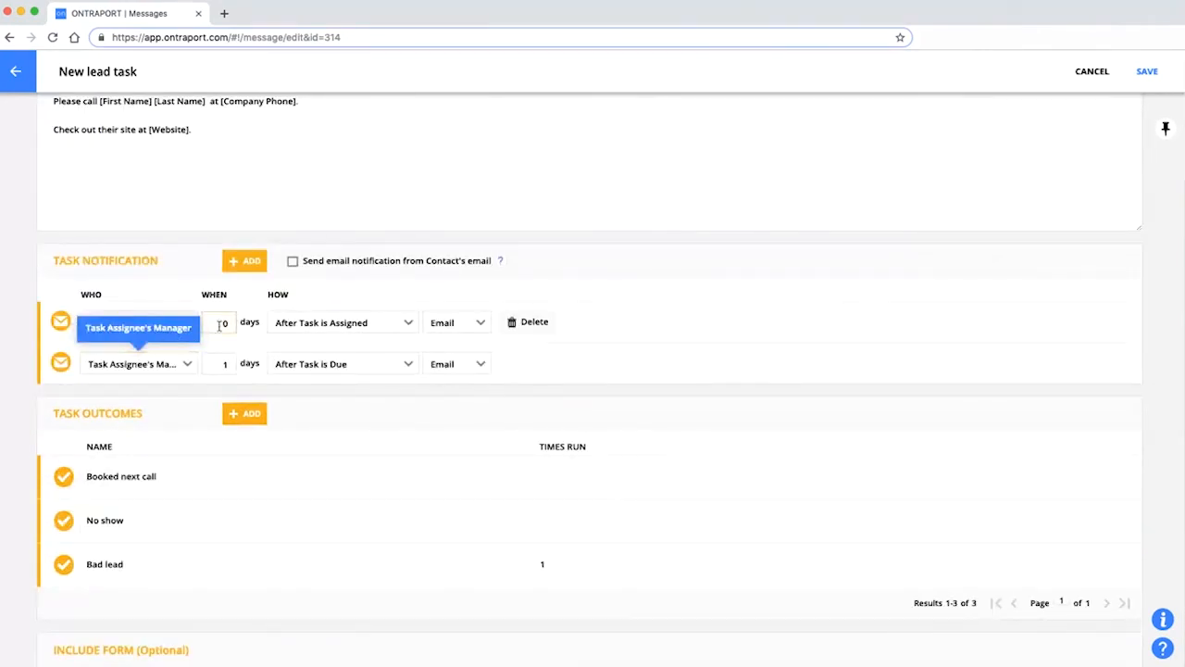
pyautogui.click(187, 326)
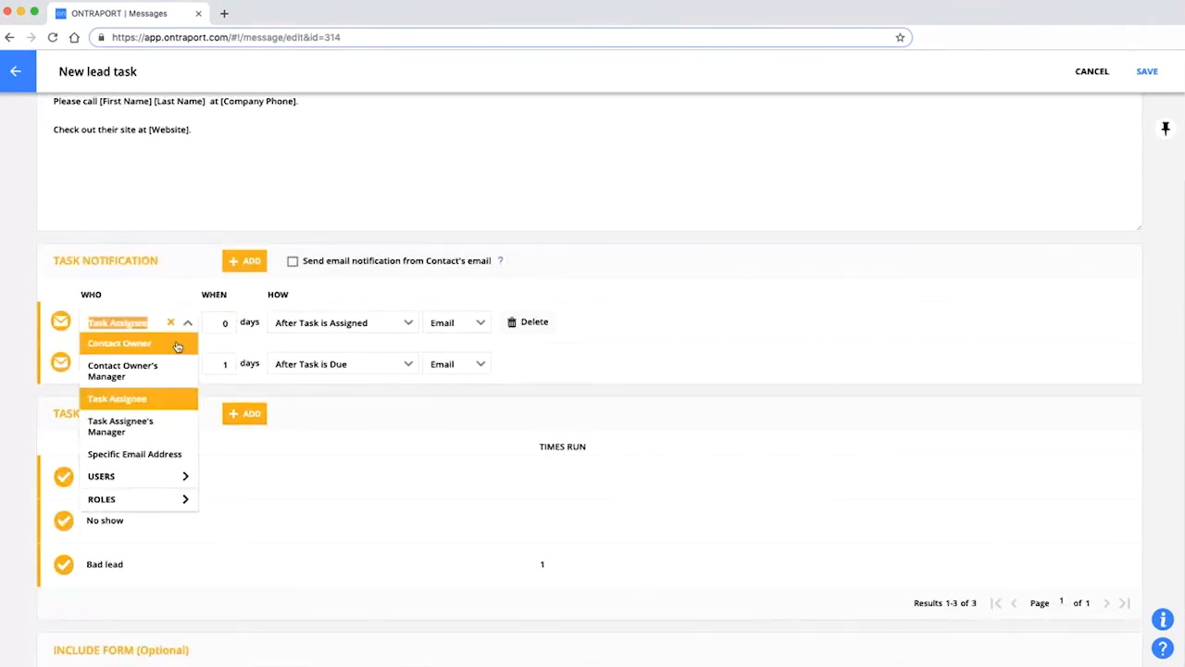
pyautogui.click(139, 454)
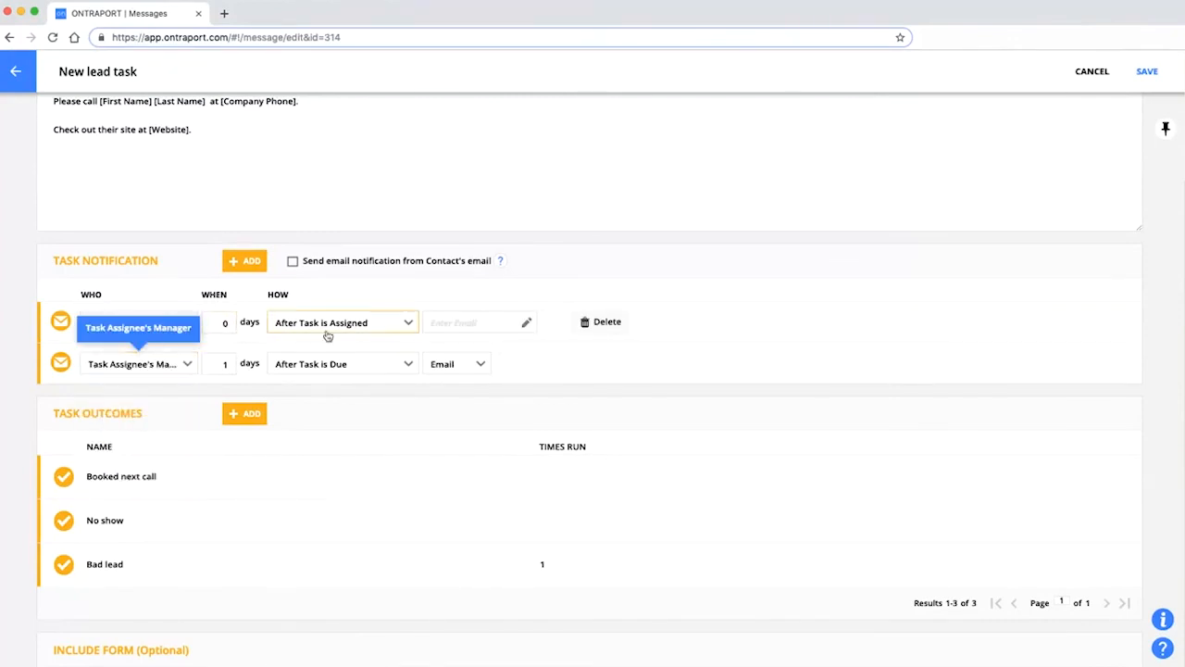
pyautogui.click(458, 326)
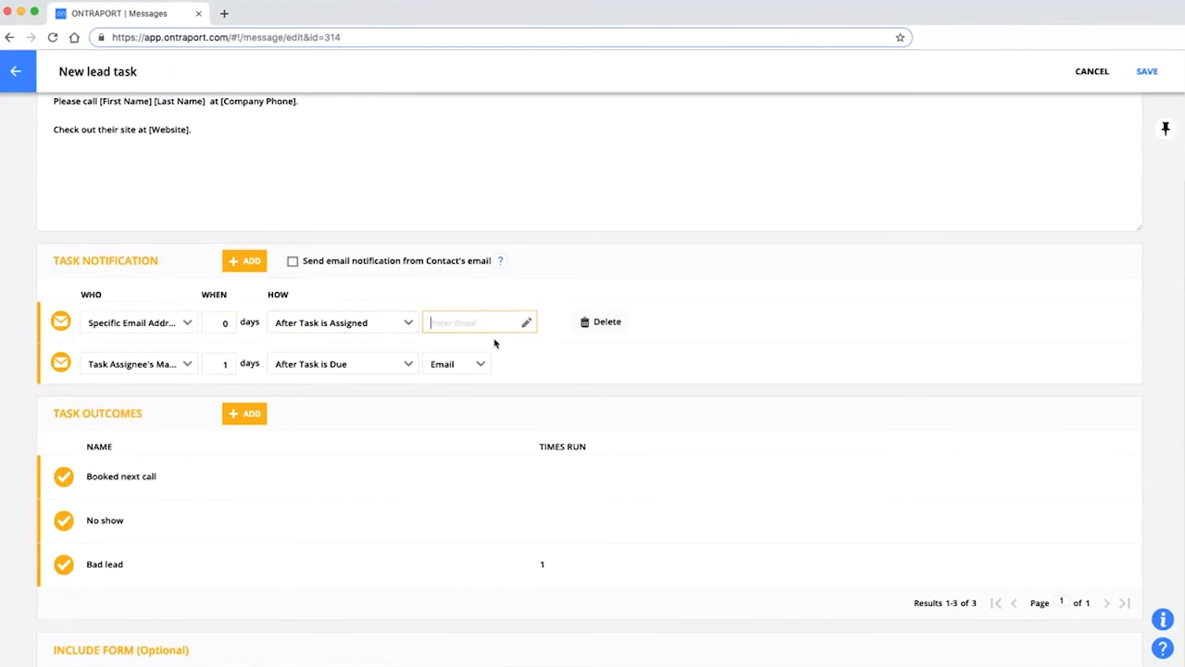
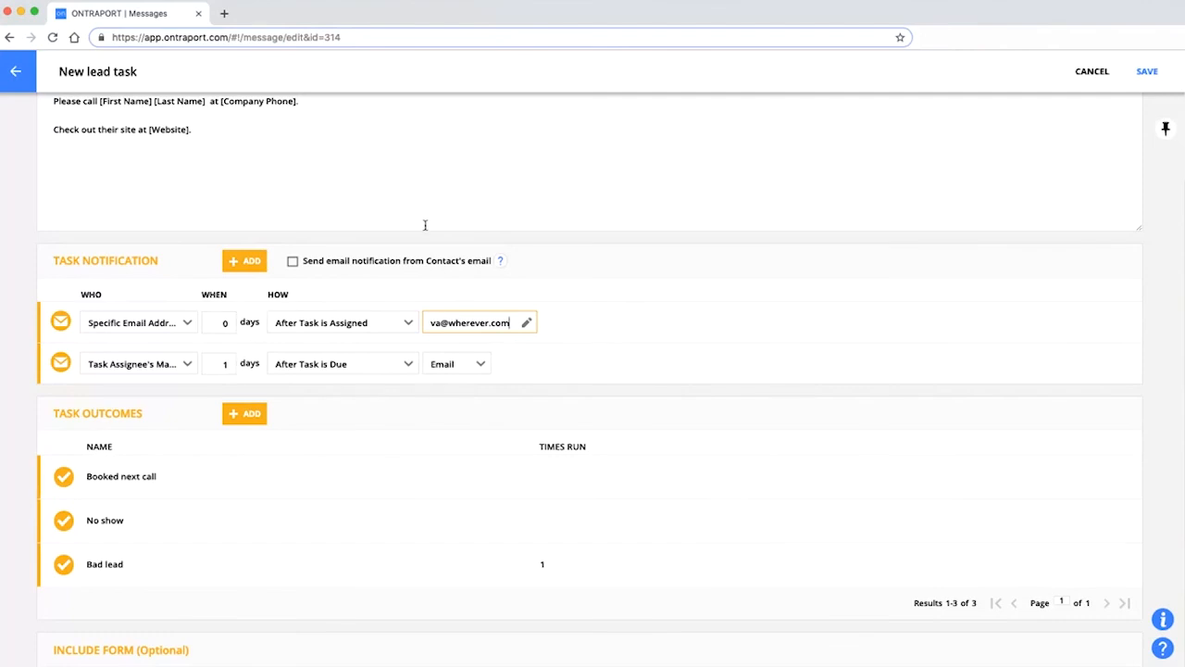
pyautogui.scroll(3, 425, 225)
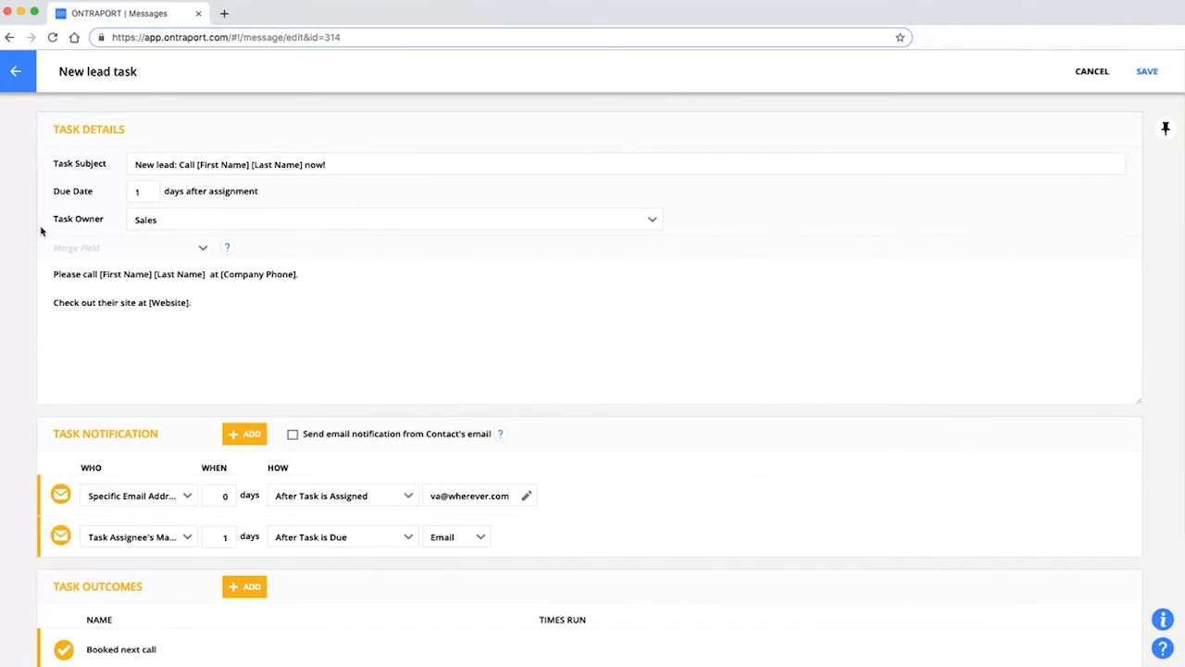
pyautogui.scroll(-3, 661, 361)
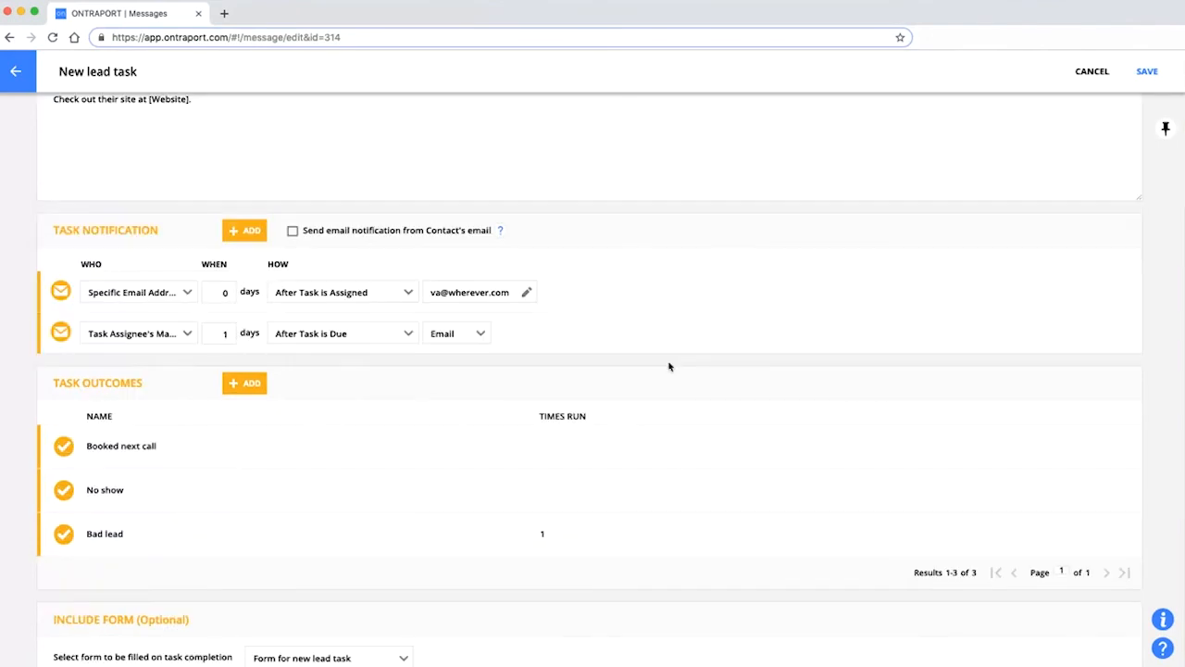
pyautogui.scroll(3, 670, 365)
pyautogui.scroll(-3, 669, 367)
pyautogui.scroll(3, 299, 579)
pyautogui.scroll(-3, 299, 581)
pyautogui.scroll(3, 526, 513)
# Leave the task editor without saving the changes and go to the Campaigns list.
pyautogui.click(15, 74)
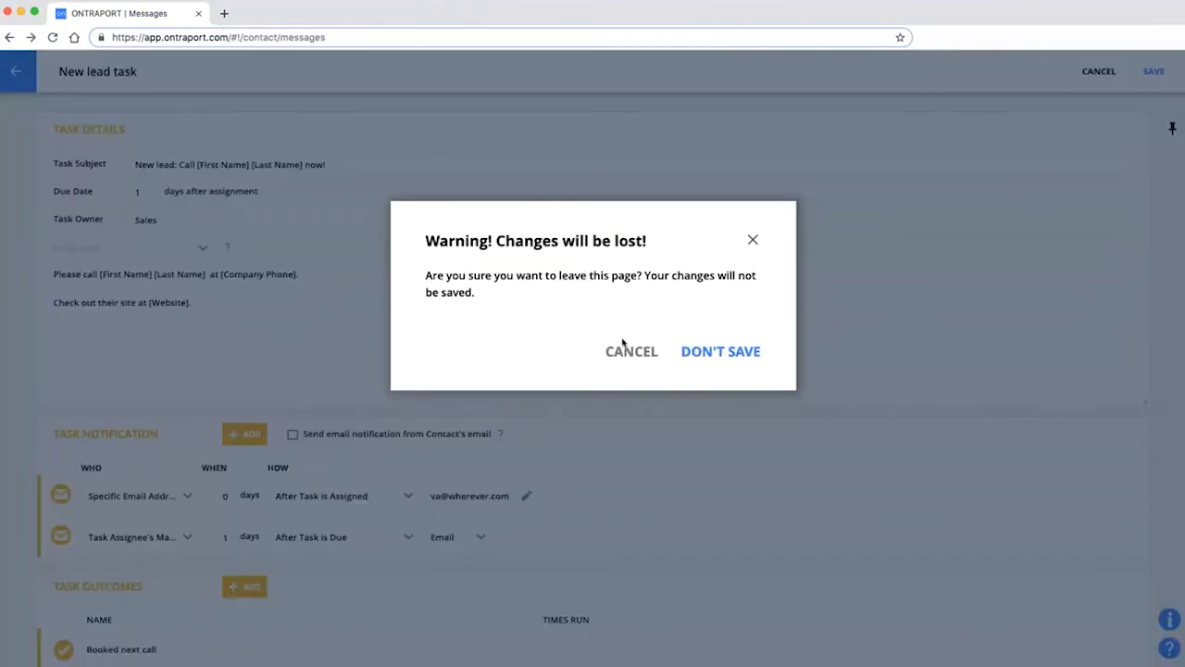
pyautogui.click(731, 357)
pyautogui.moveTo(312, 75)
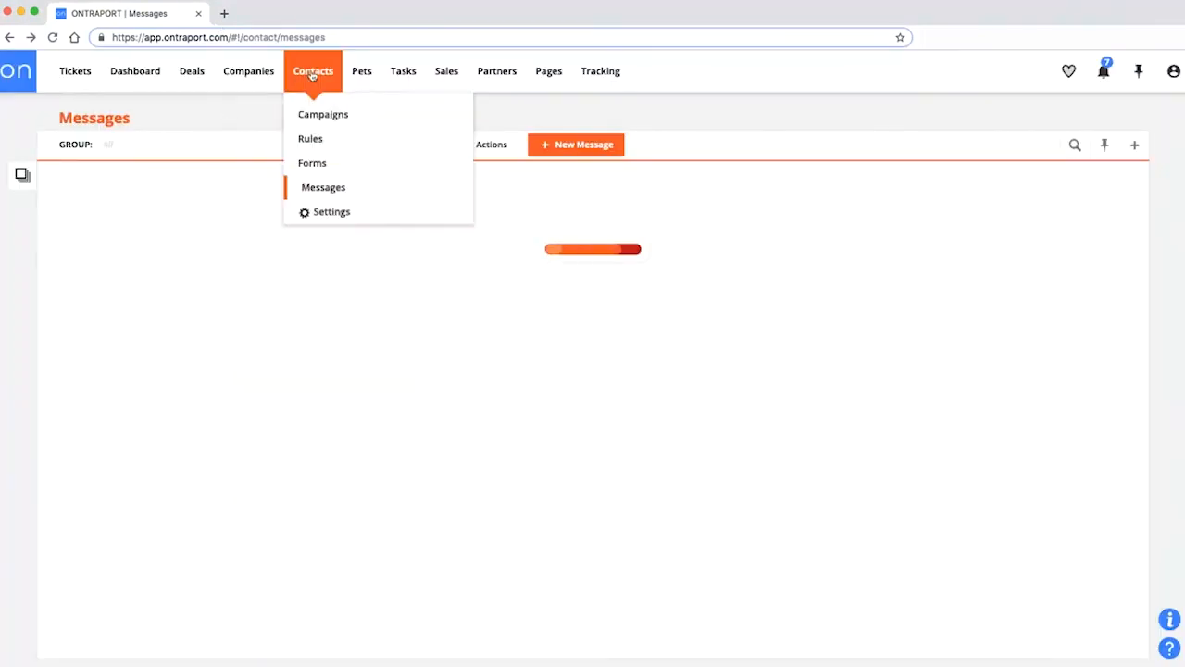
pyautogui.click(318, 114)
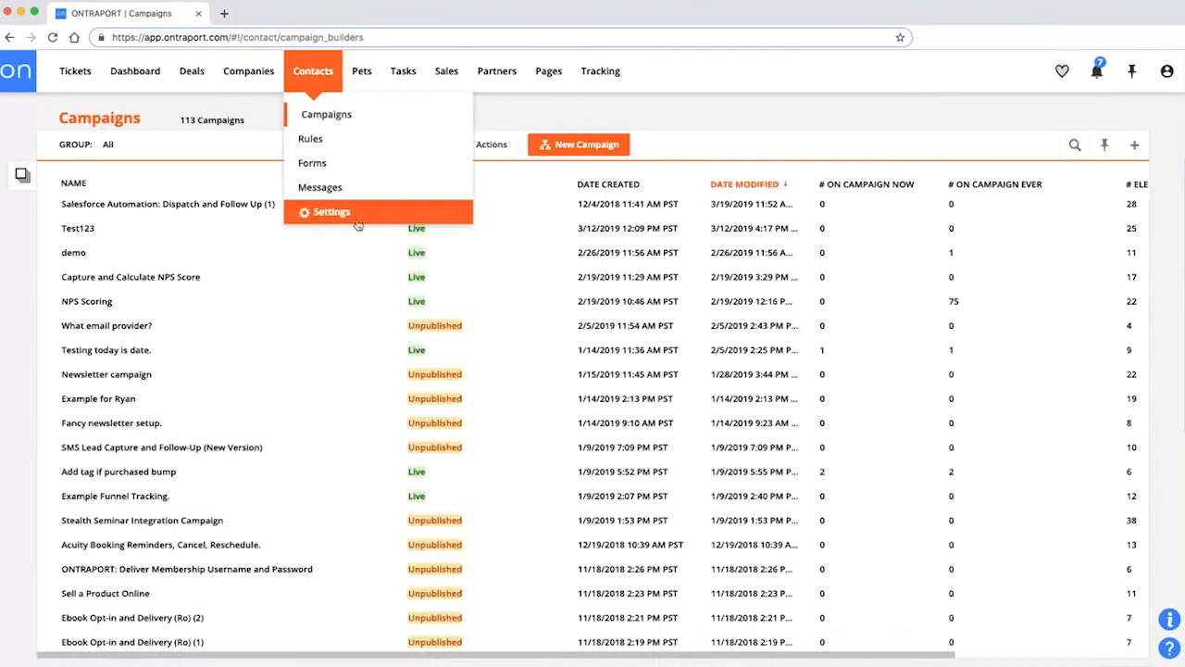
# Open Salesforce Automation: Dispatch and Follow Up (1) in Performance view and scan its branch stats.
pyautogui.click(169, 210)
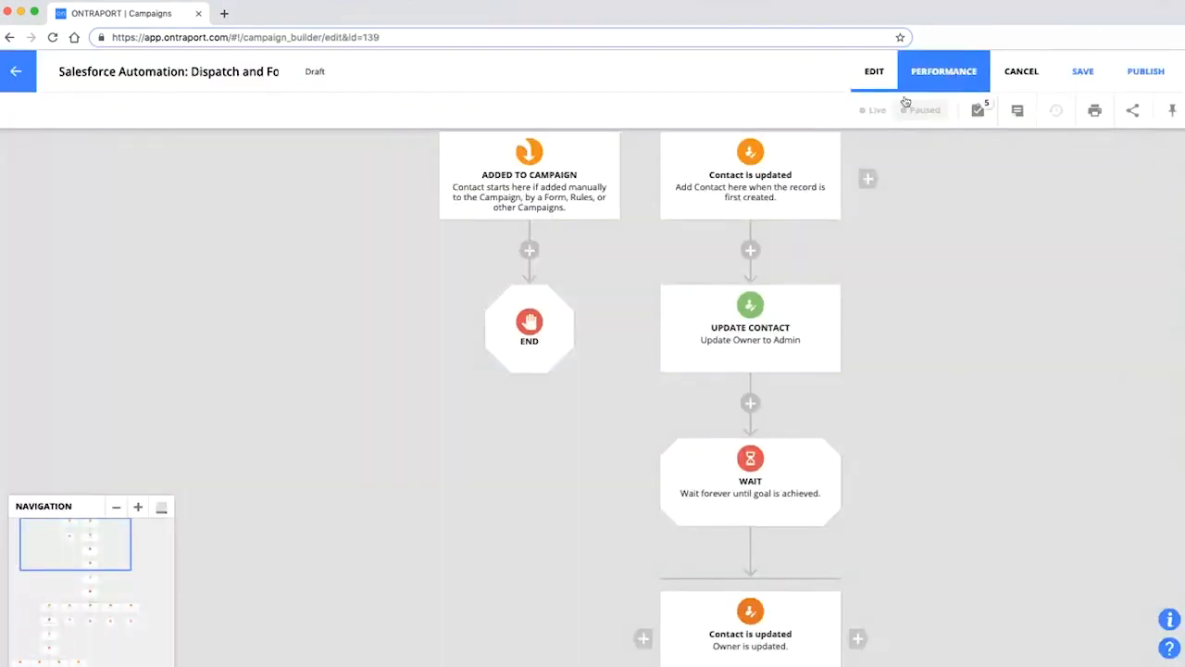
pyautogui.click(907, 85)
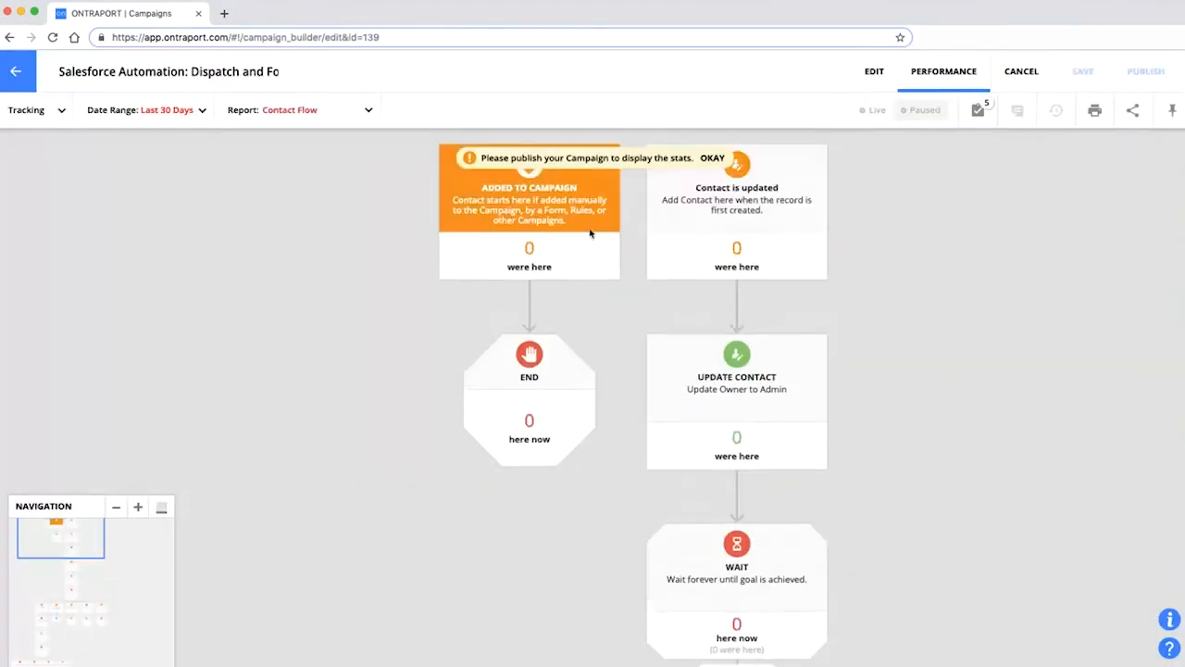
pyautogui.scroll(-5, 724, 339)
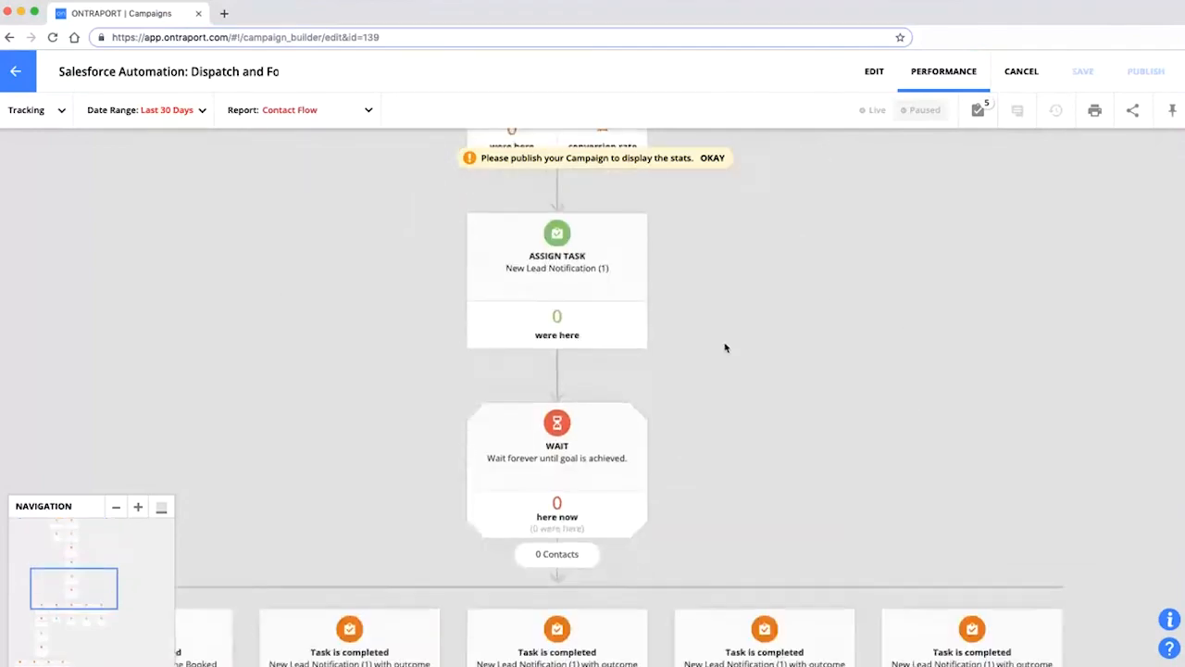
pyautogui.scroll(-2, 536, 466)
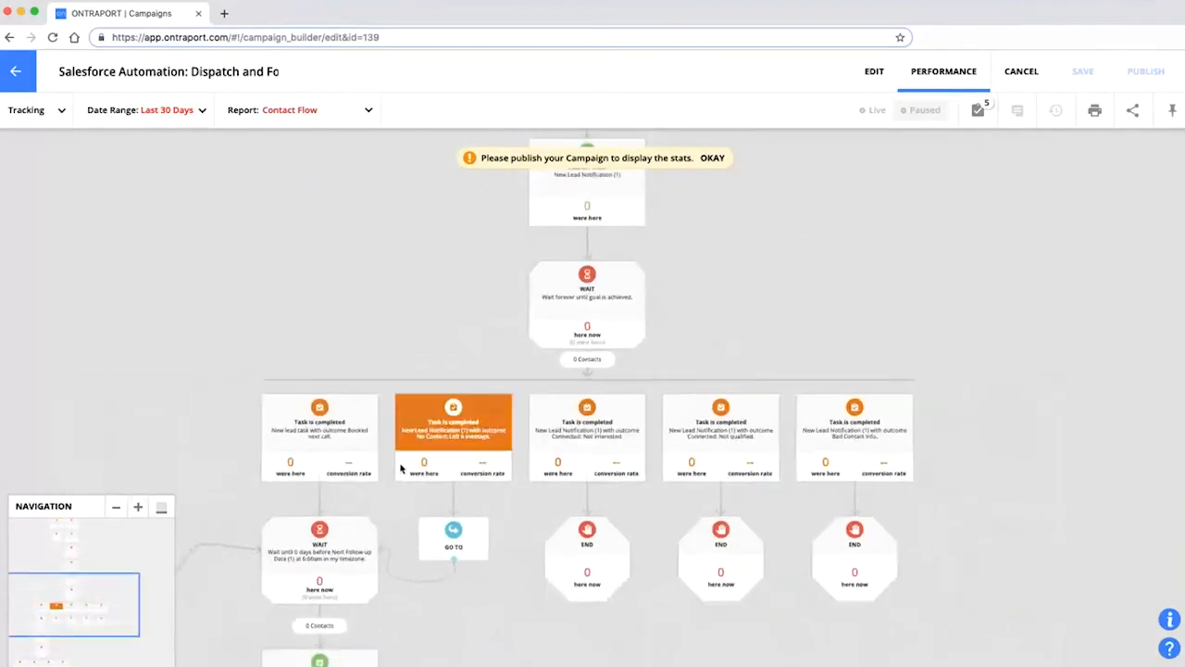
pyautogui.moveTo(743, 344); pyautogui.dragTo(756, 253)
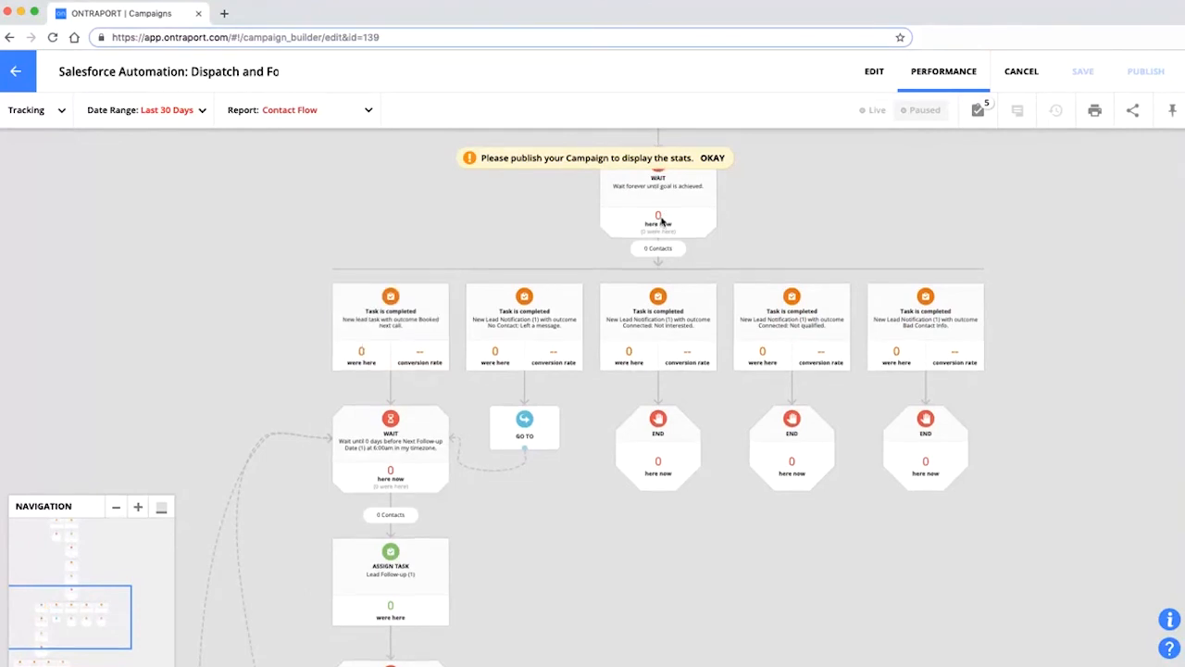
pyautogui.scroll(1, 648, 231)
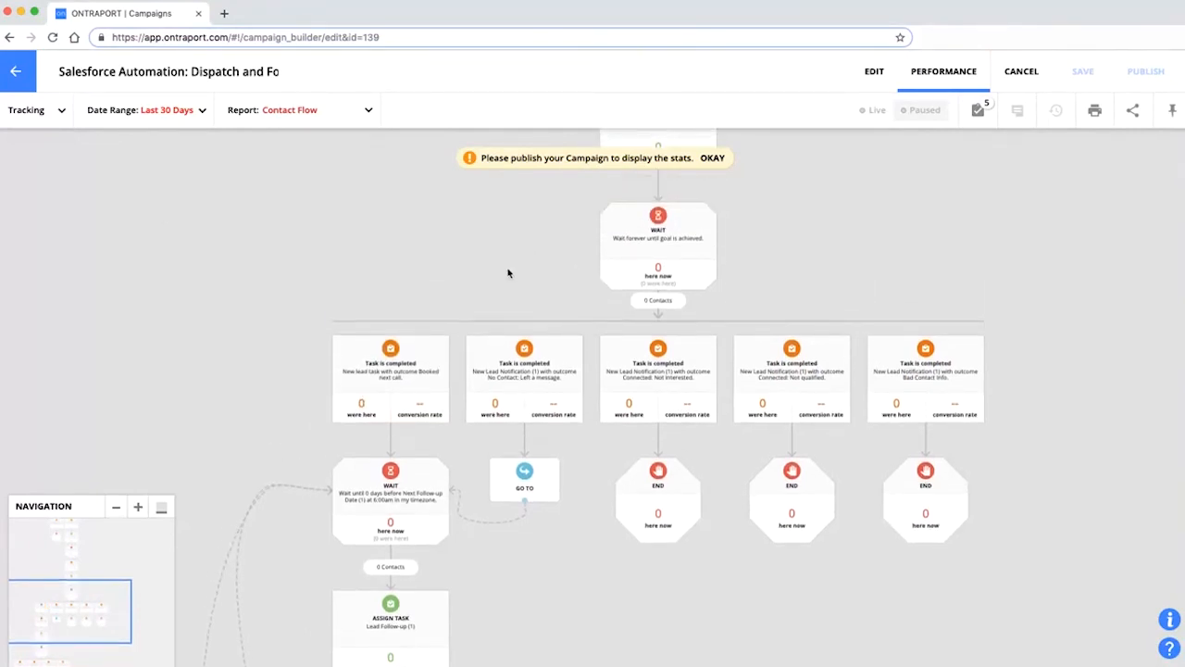
pyautogui.scroll(3, 509, 269)
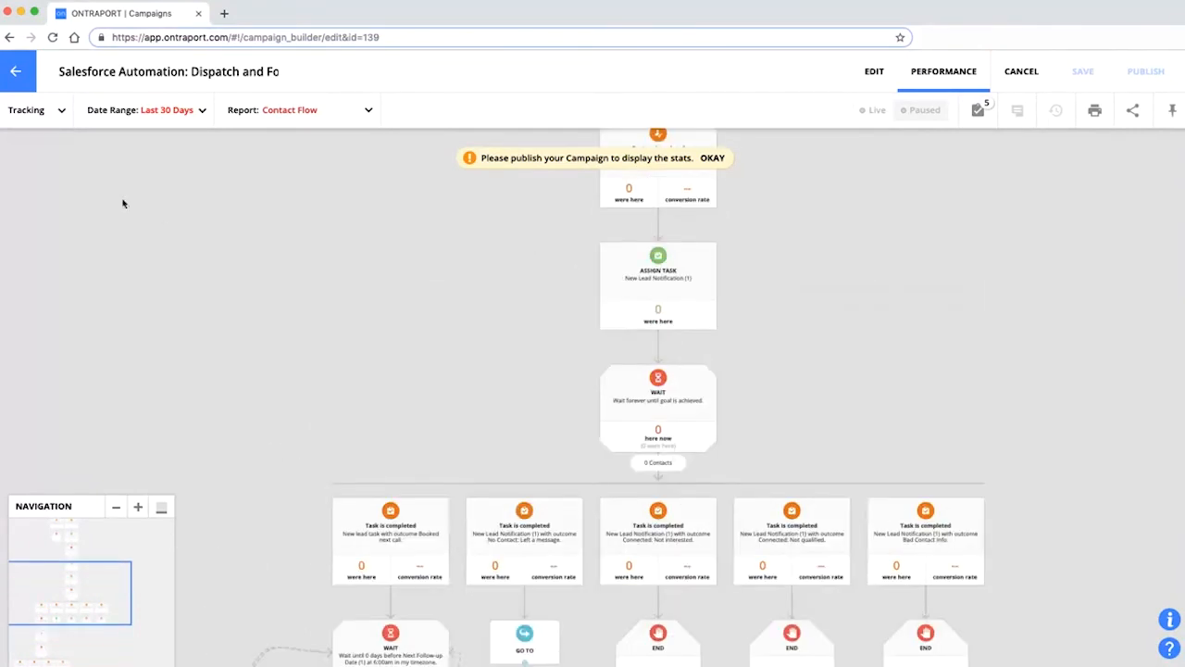
# Open the Tracking filter, minimize the Navigation mini-map, and scroll through the task-completed branches.
pyautogui.click(59, 111)
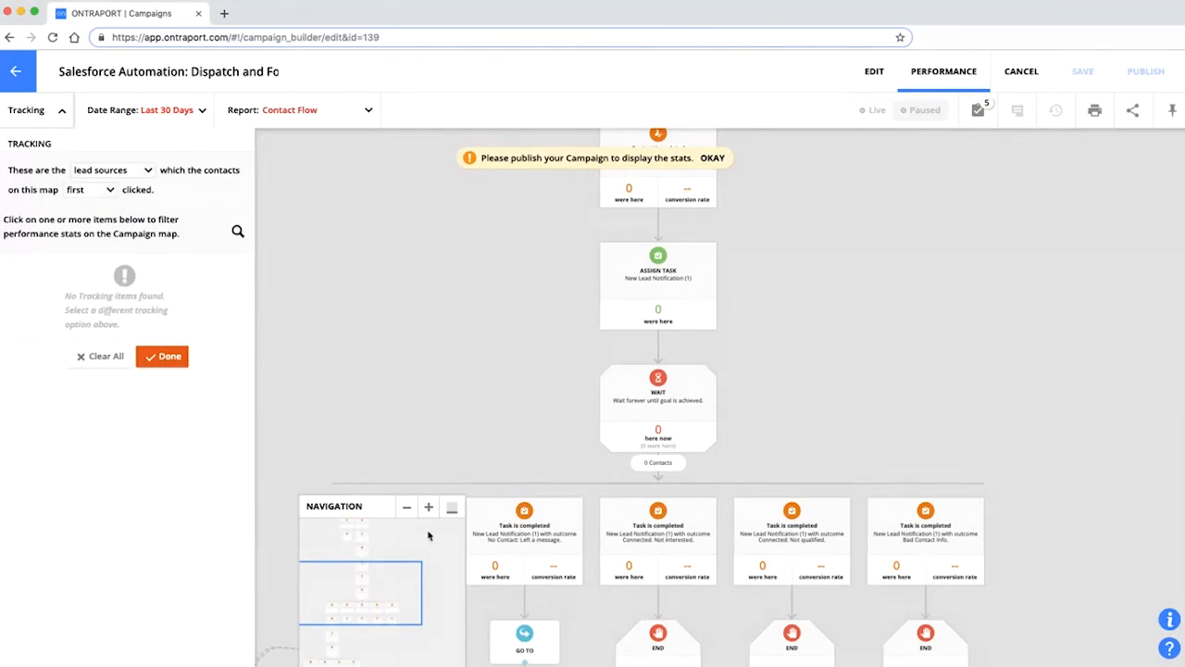
pyautogui.click(452, 508)
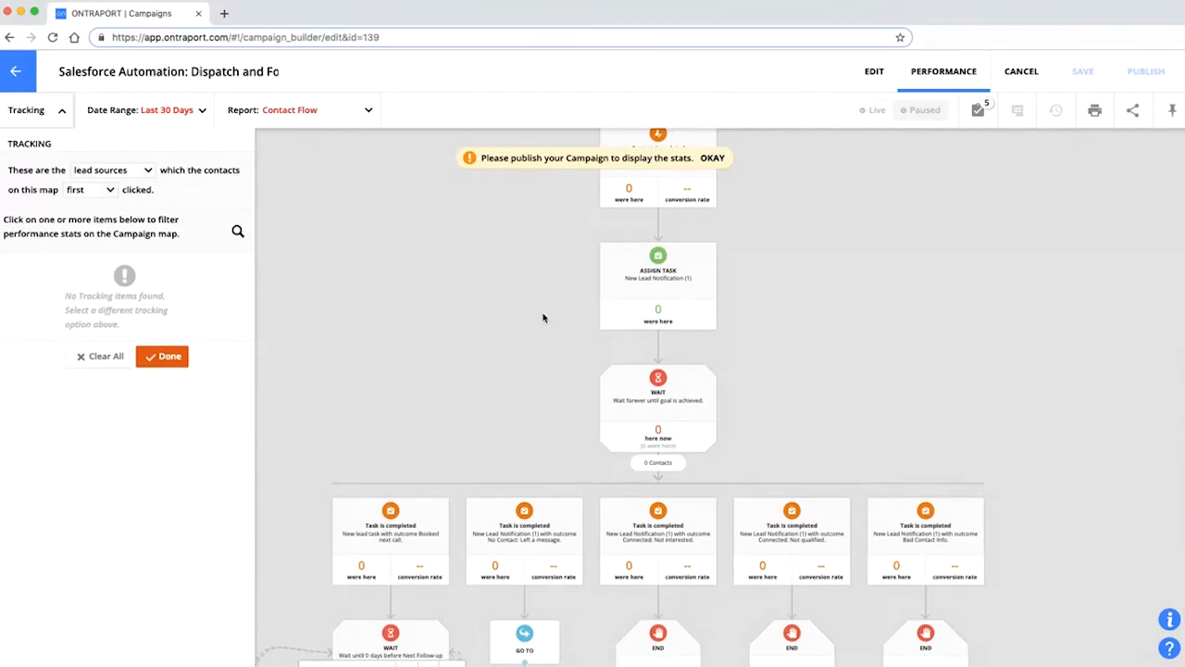
pyautogui.scroll(-2, 547, 319)
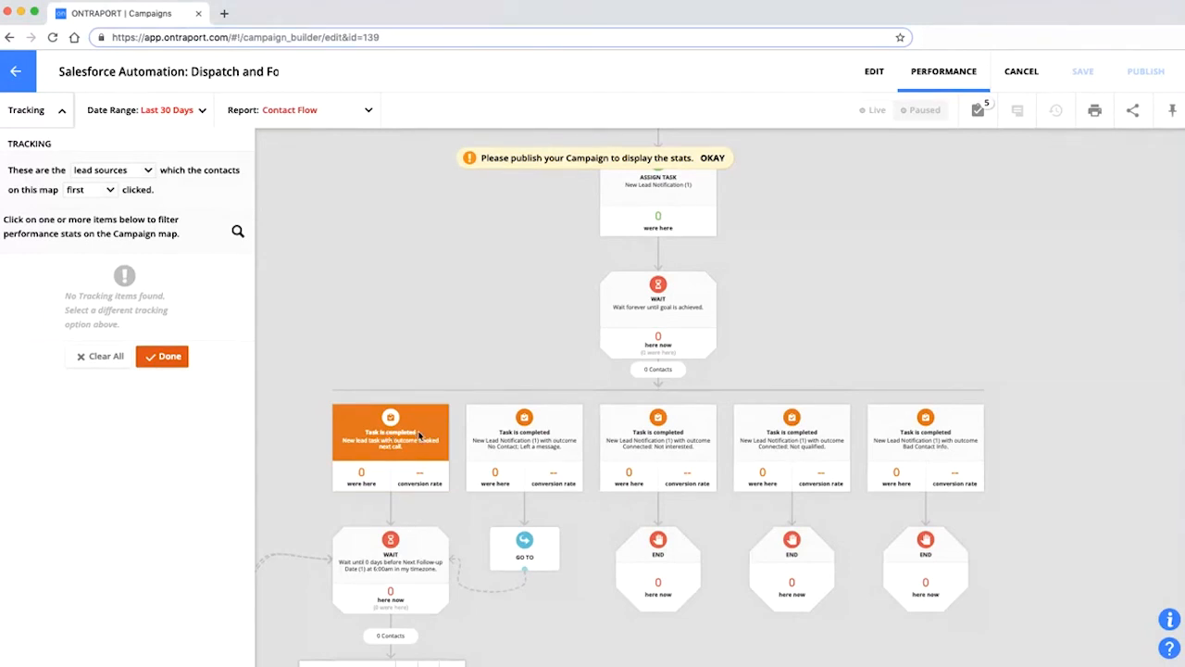
pyautogui.scroll(-1, 418, 433)
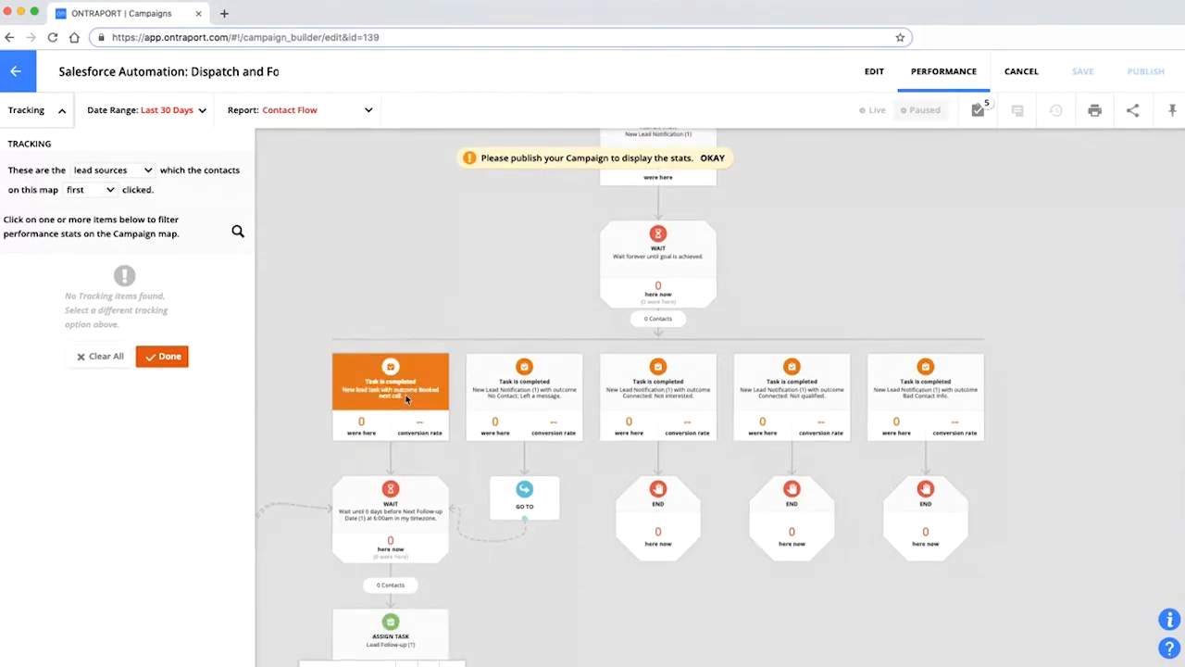
pyautogui.scroll(-2, 519, 544)
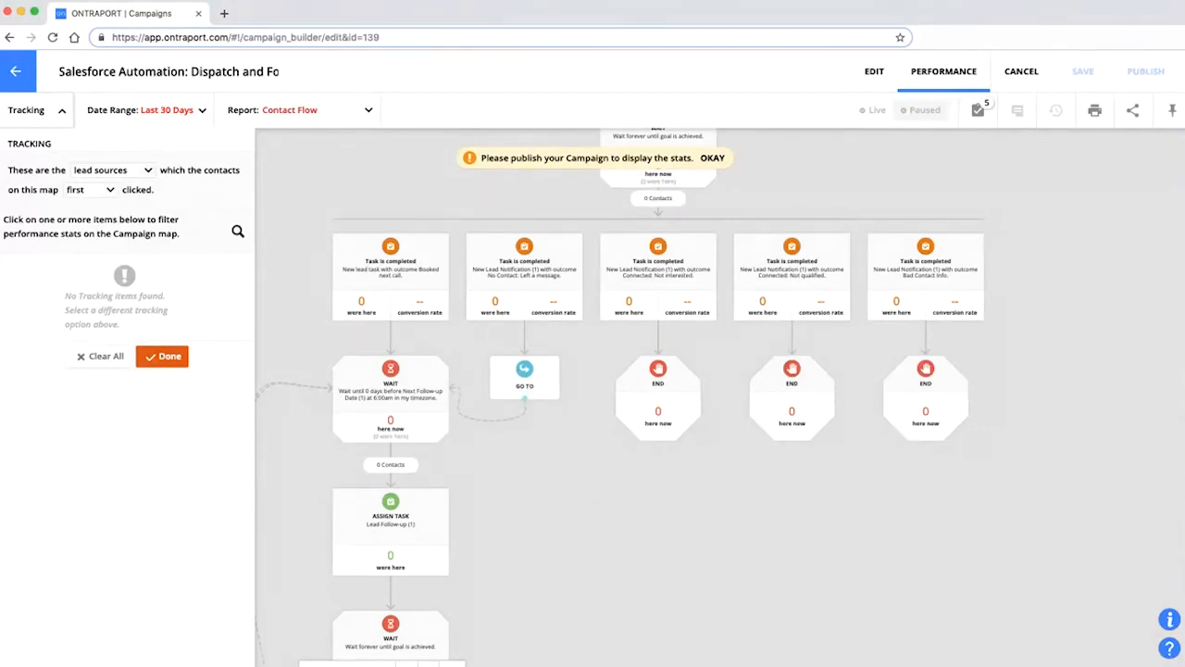
pyautogui.press('super+Tab')
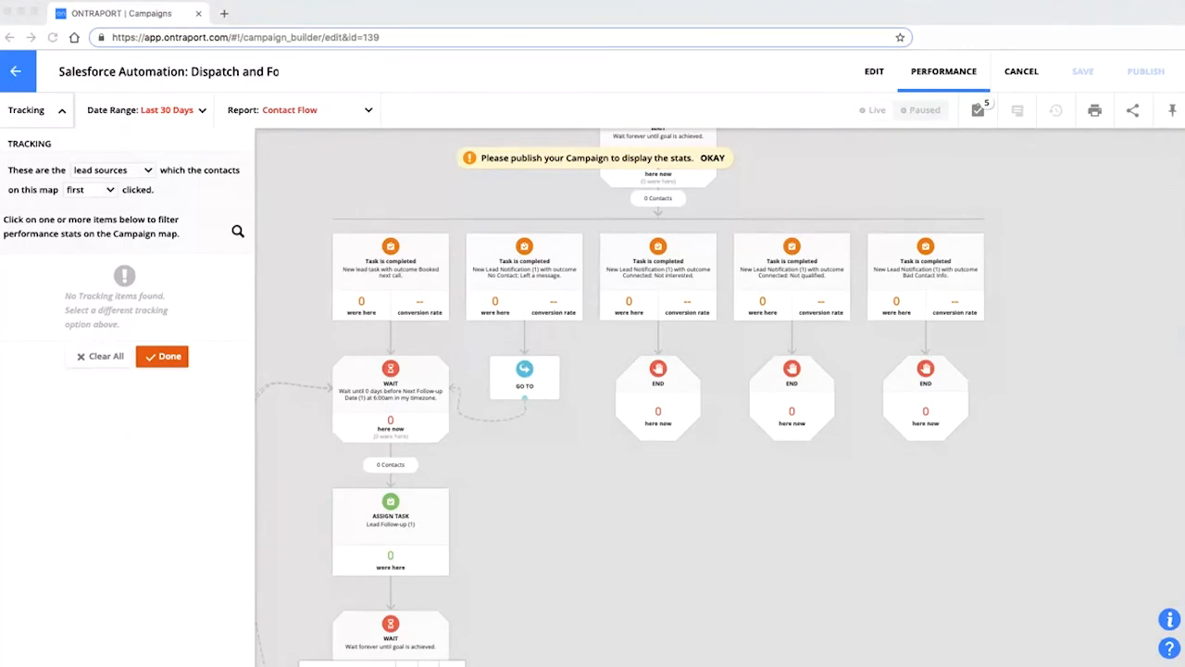